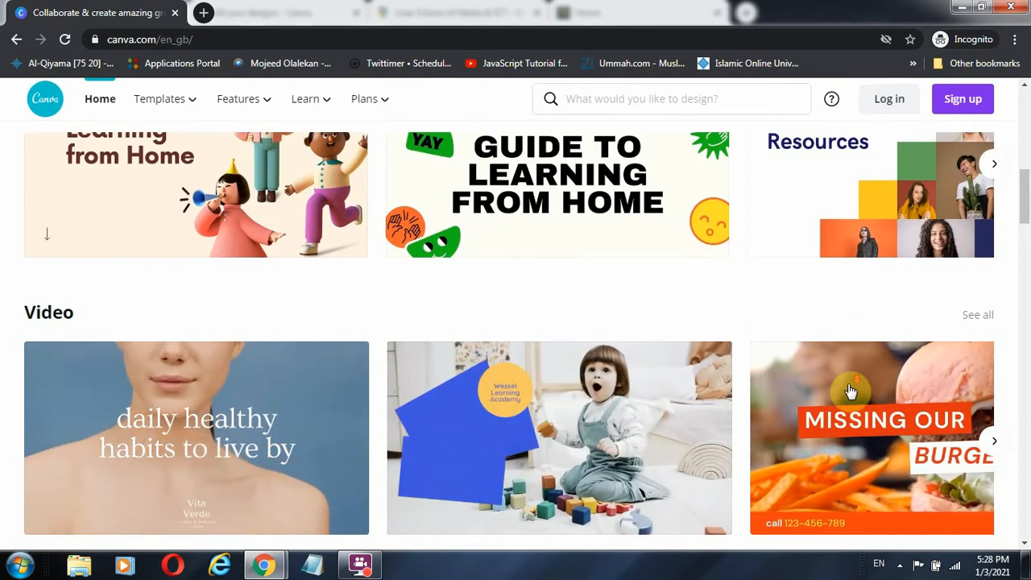
Scroll up and down through the Canva home page to look over its content
scroll(861, 354, "down", 1)
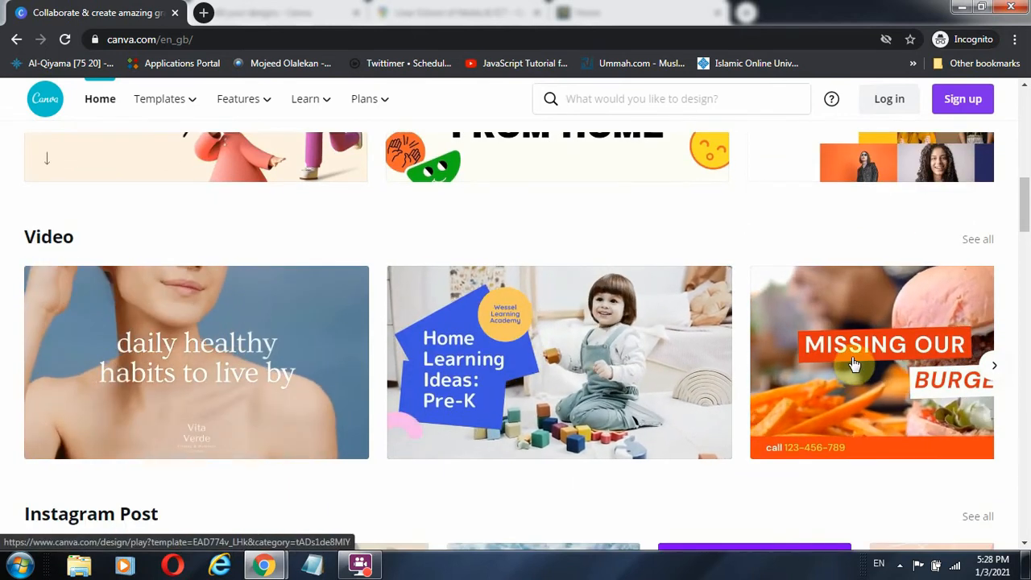
scroll(840, 360, "down", 5)
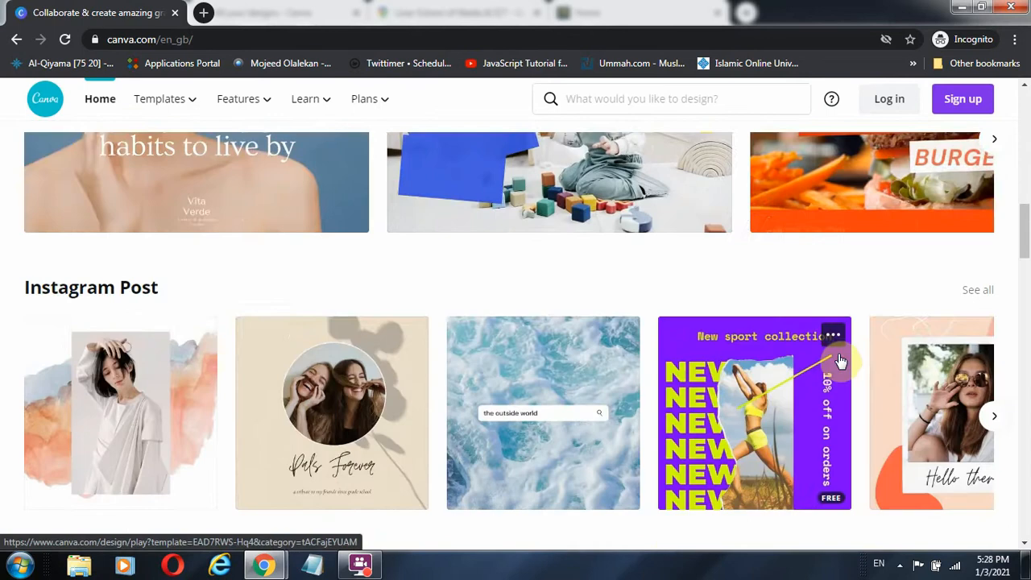
scroll(840, 354, "up", 1)
scroll(840, 352, "up", 1)
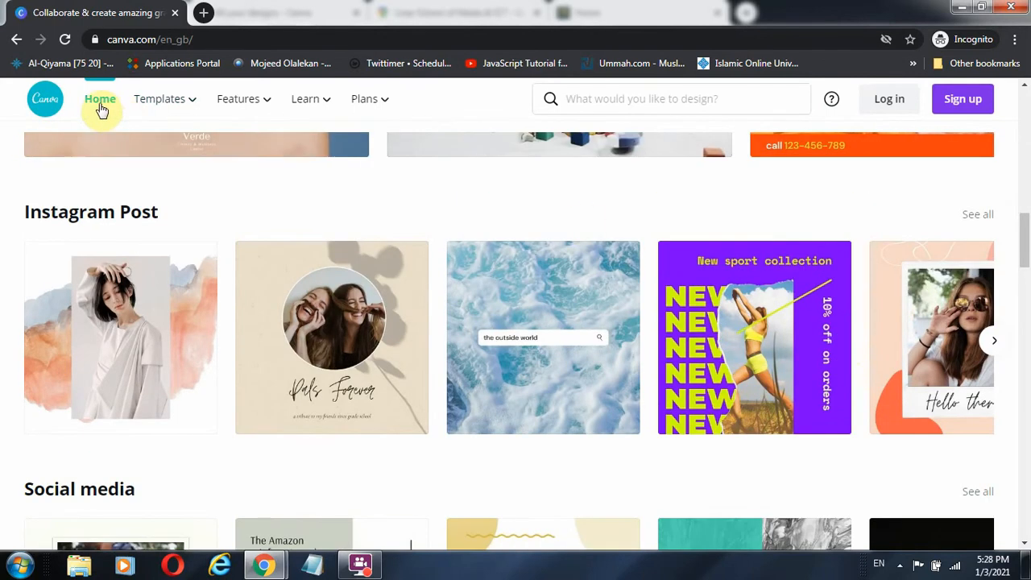
mouse_move(152, 105)
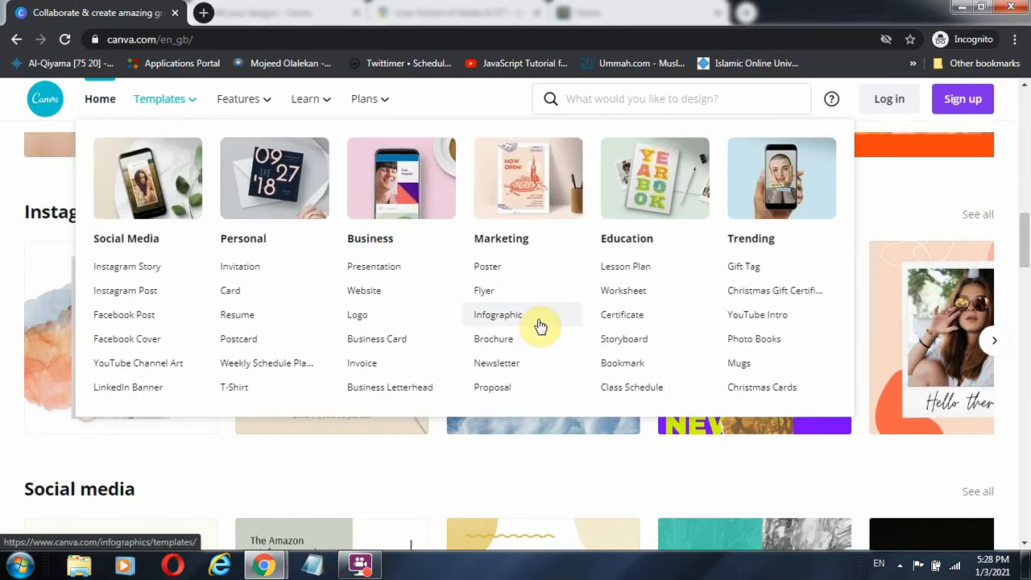
scroll(585, 341, "down", 1)
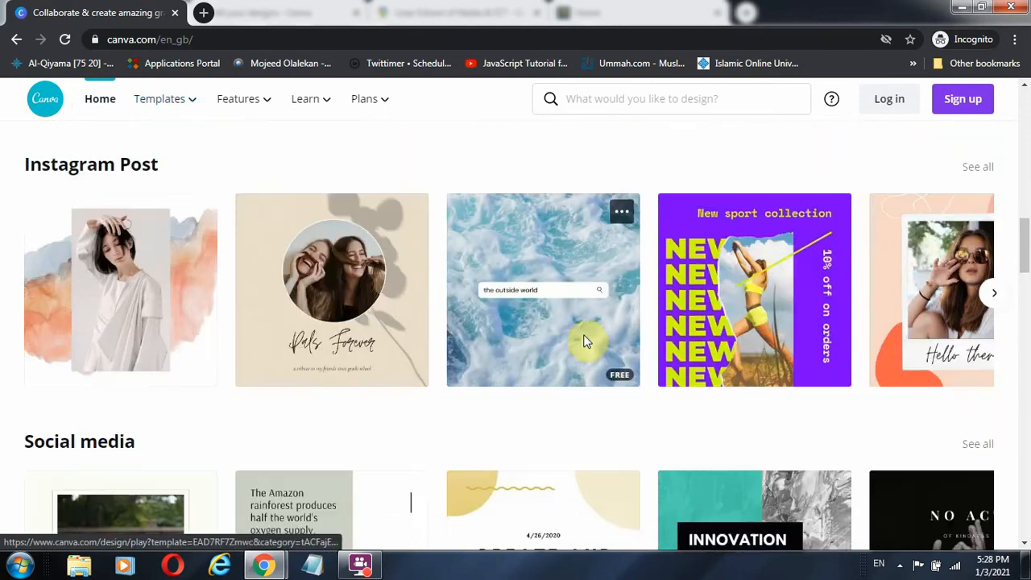
scroll(592, 346, "down", 7)
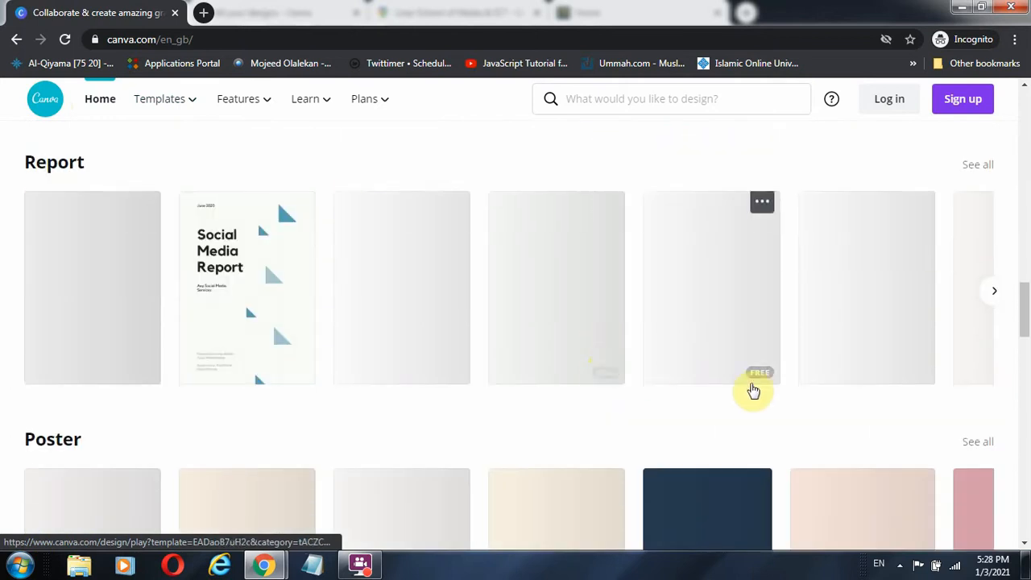
scroll(412, 324, "down", 3)
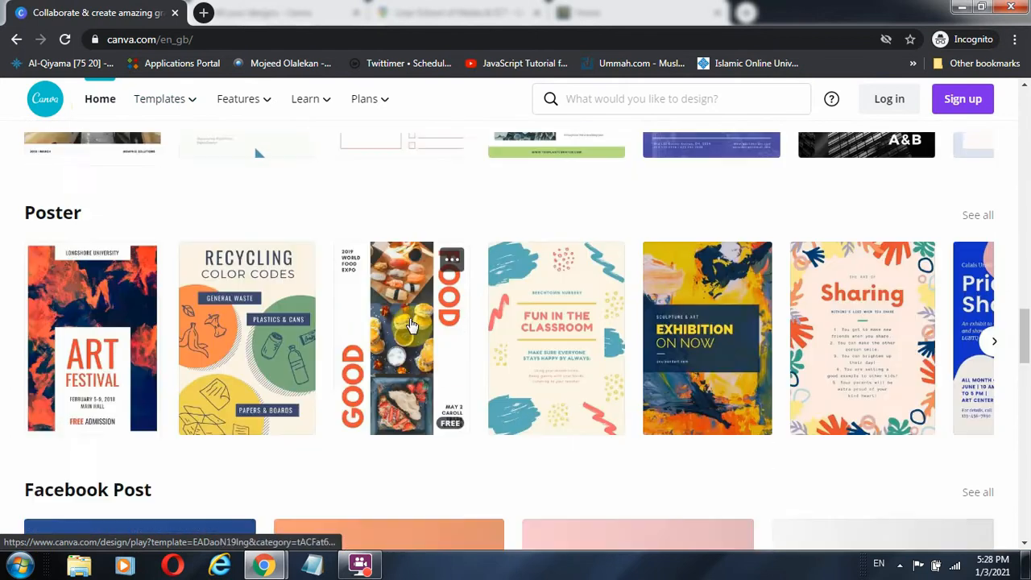
scroll(411, 325, "down", 5)
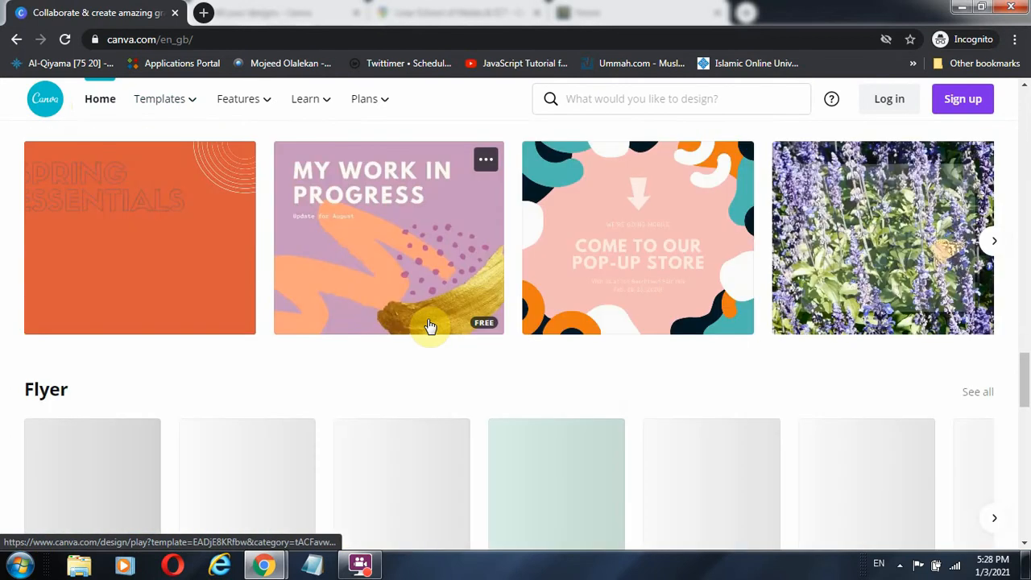
scroll(453, 351, "up", 12)
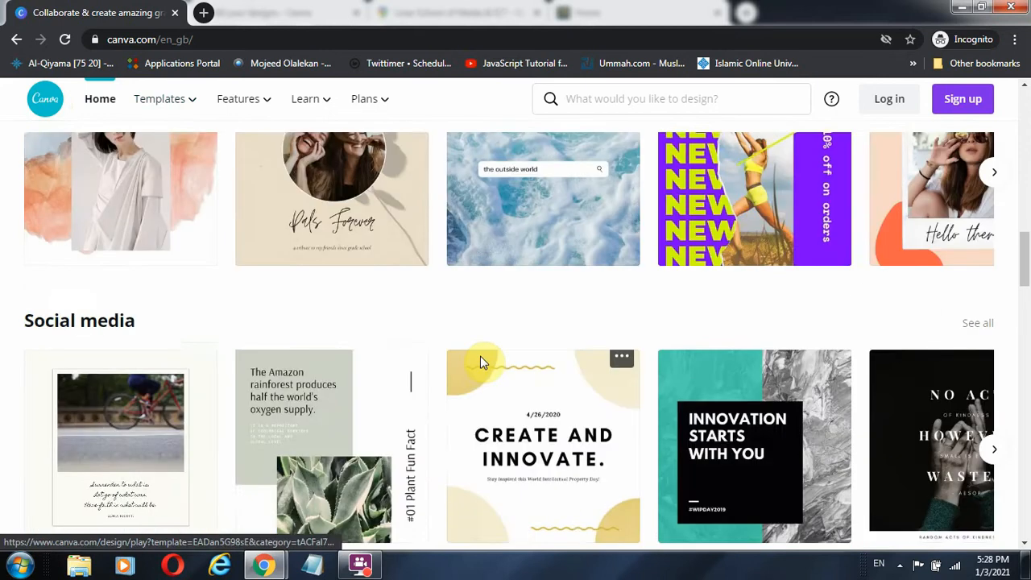
scroll(480, 356, "up", 2)
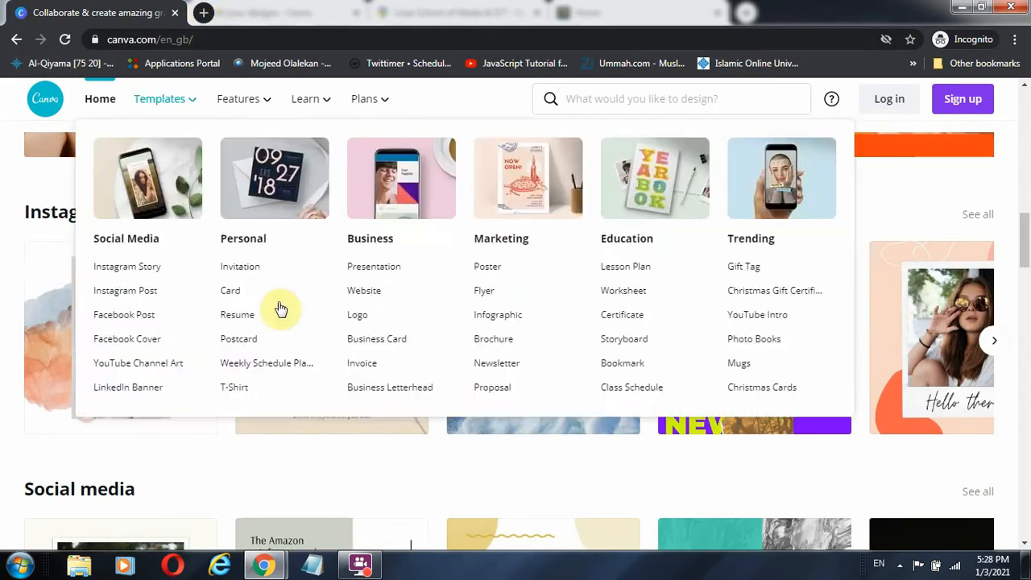
scroll(201, 249, "up", 3)
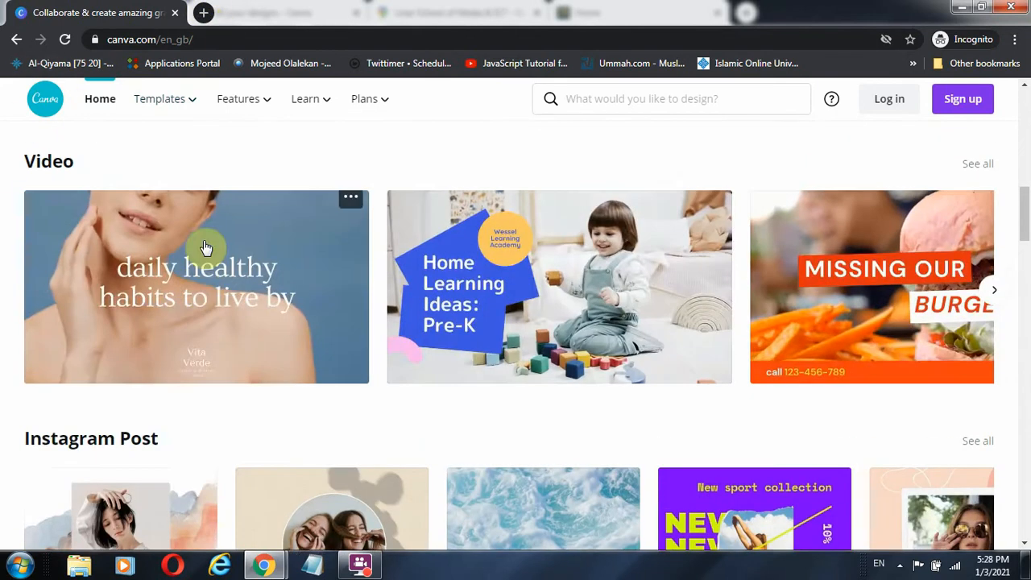
scroll(205, 246, "up", 7)
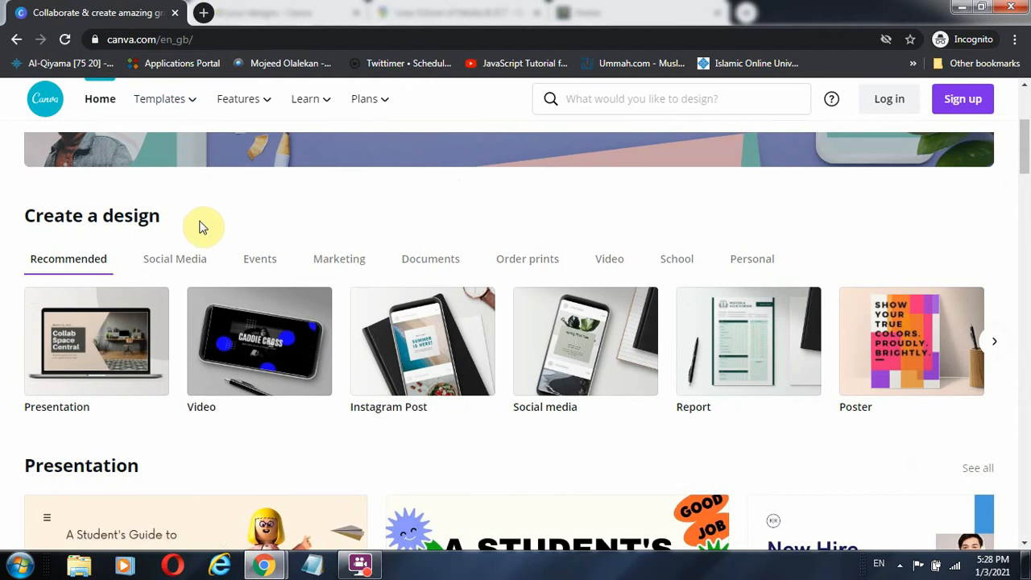
scroll(202, 231, "up", 3)
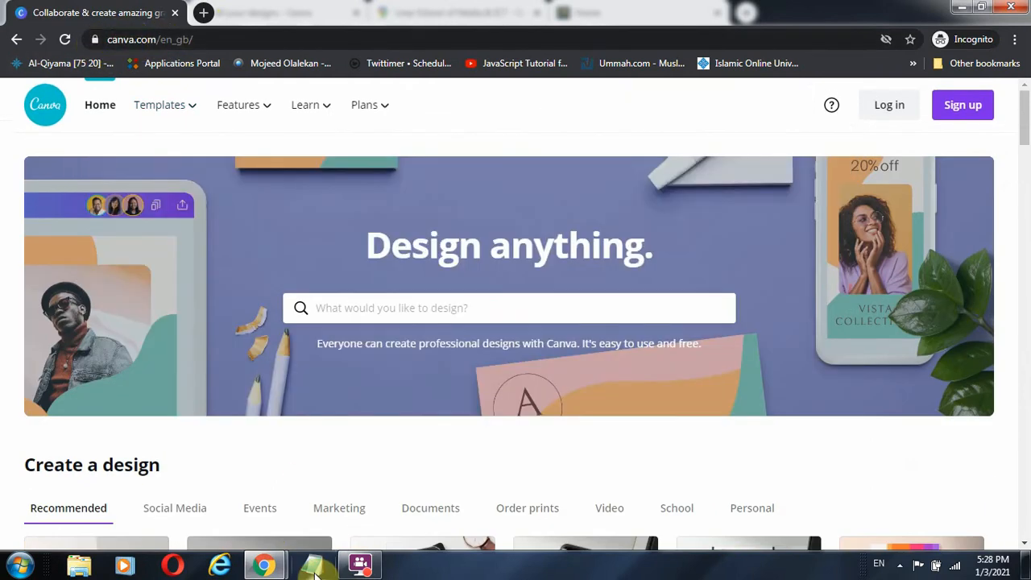
Write 'Canva.com' in Notepad, fixing the typo, then return to the Canva browser window
left_click(314, 566)
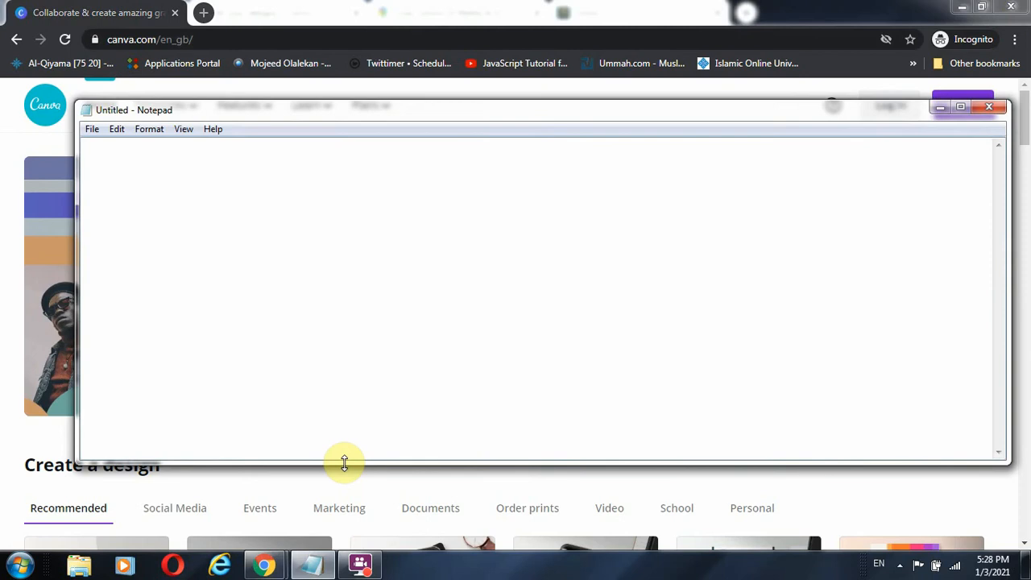
type("Canva")
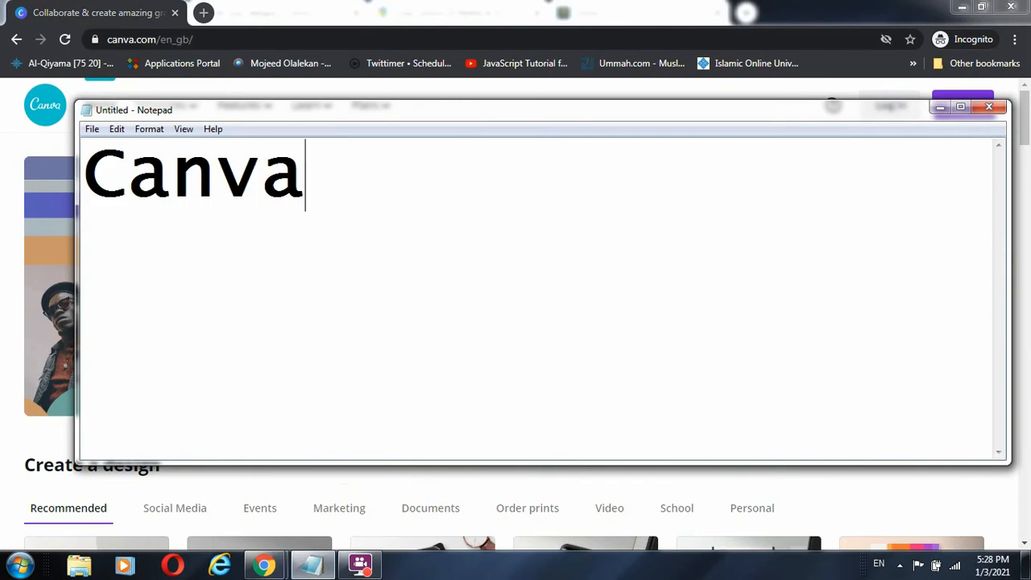
type(".com")
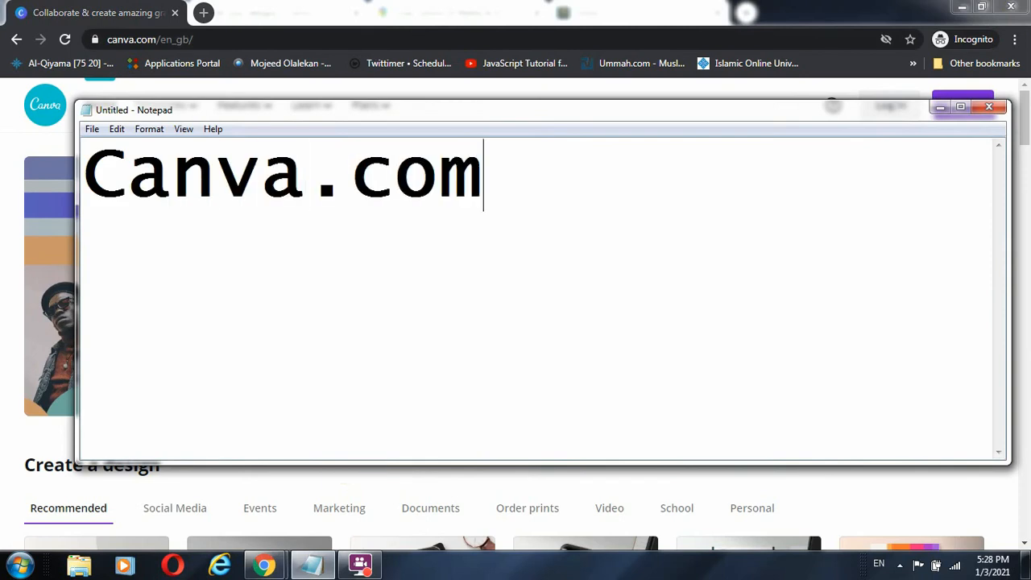
left_click(16, 312)
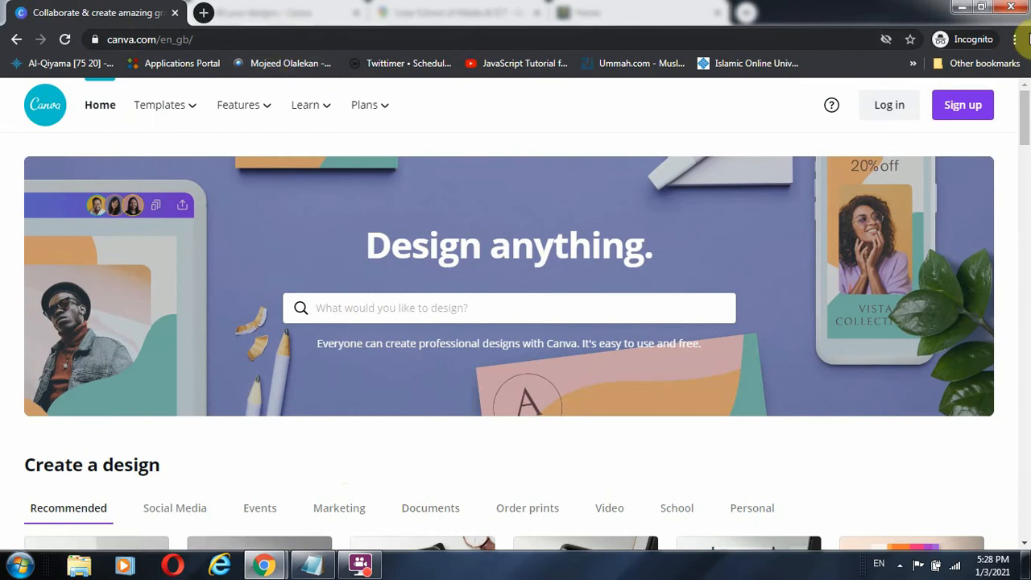
left_click(962, 107)
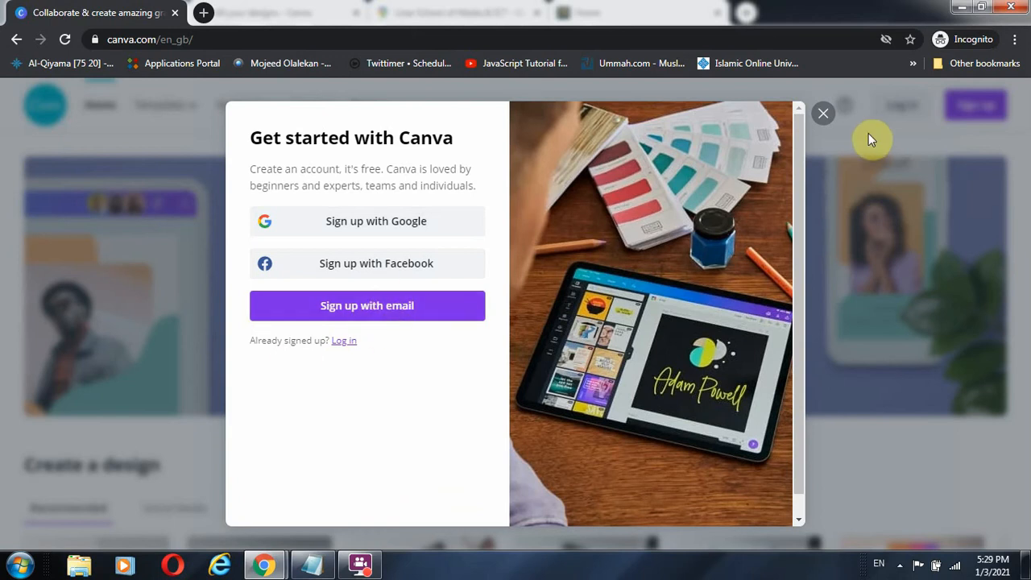
left_click(822, 114)
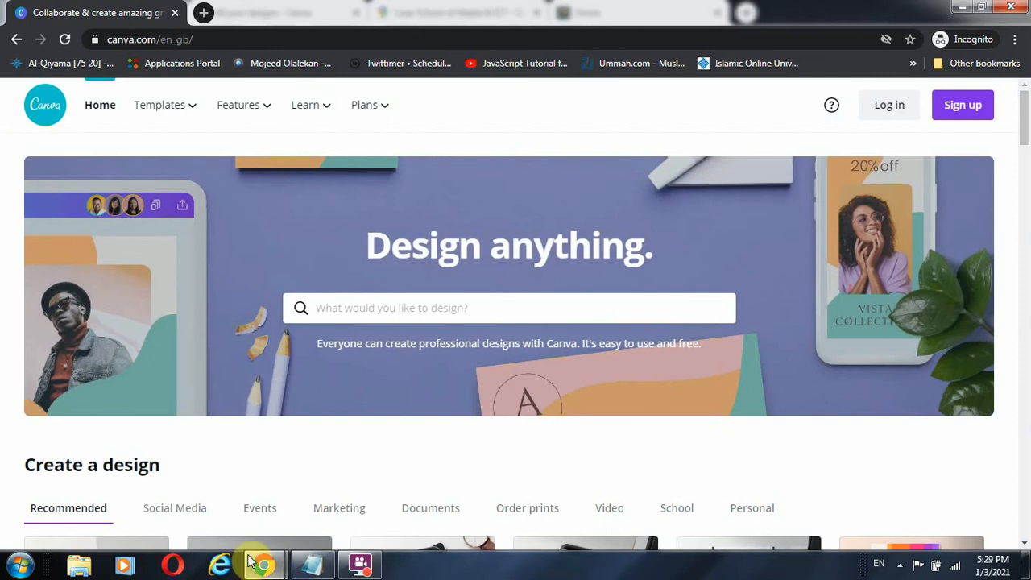
mouse_move(262, 566)
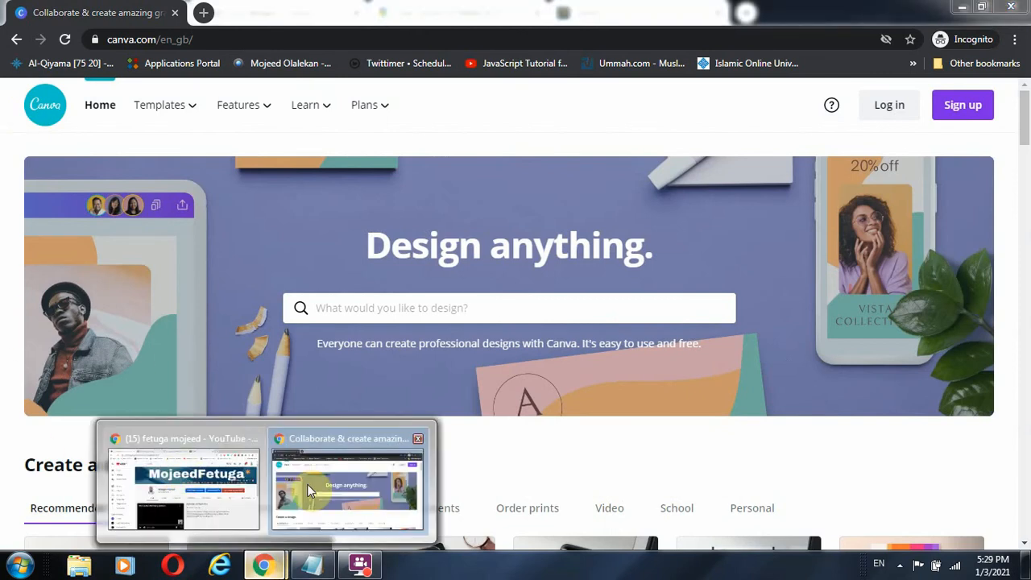
Page through the YouTube channel's playlists and start the Facebook Series playlist
left_click(185, 483)
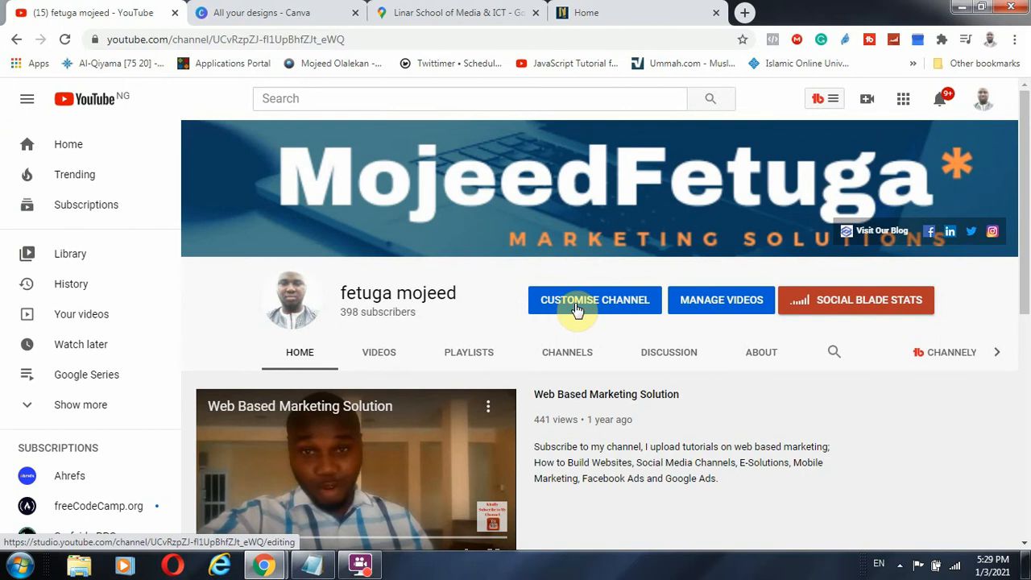
left_click(476, 356)
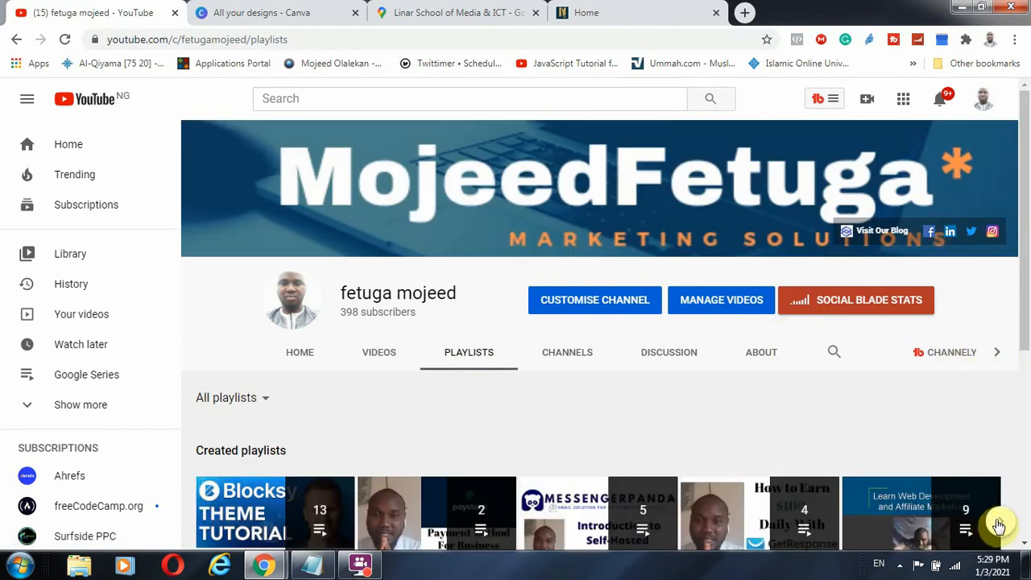
left_click(1001, 520)
scroll(932, 469, "down", 3)
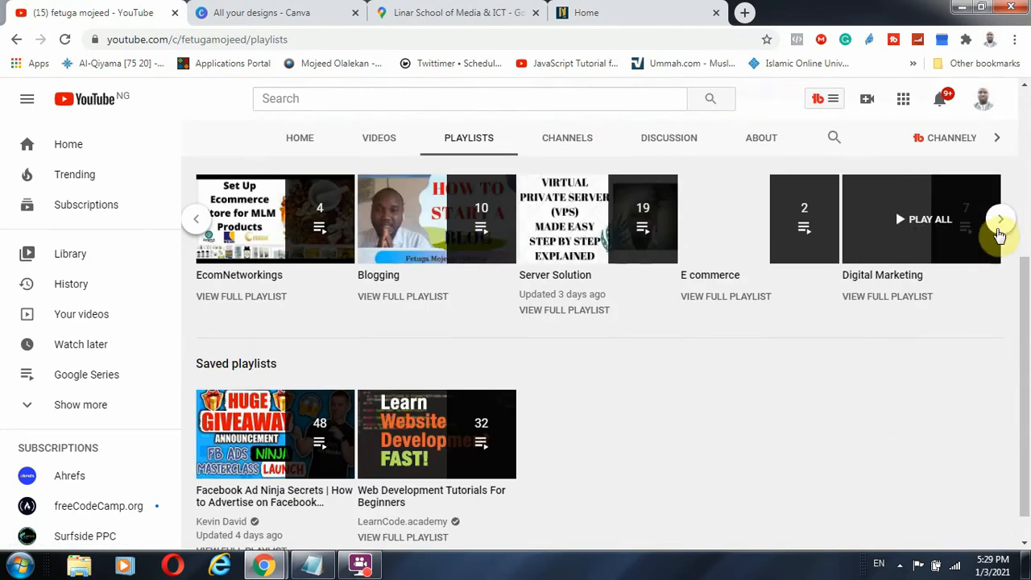
left_click(999, 220)
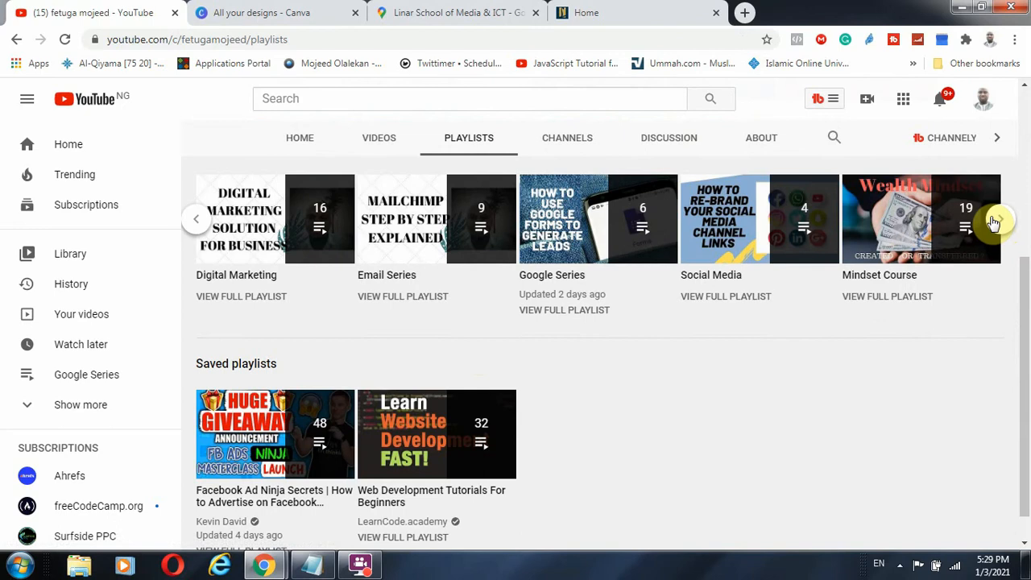
left_click(996, 221)
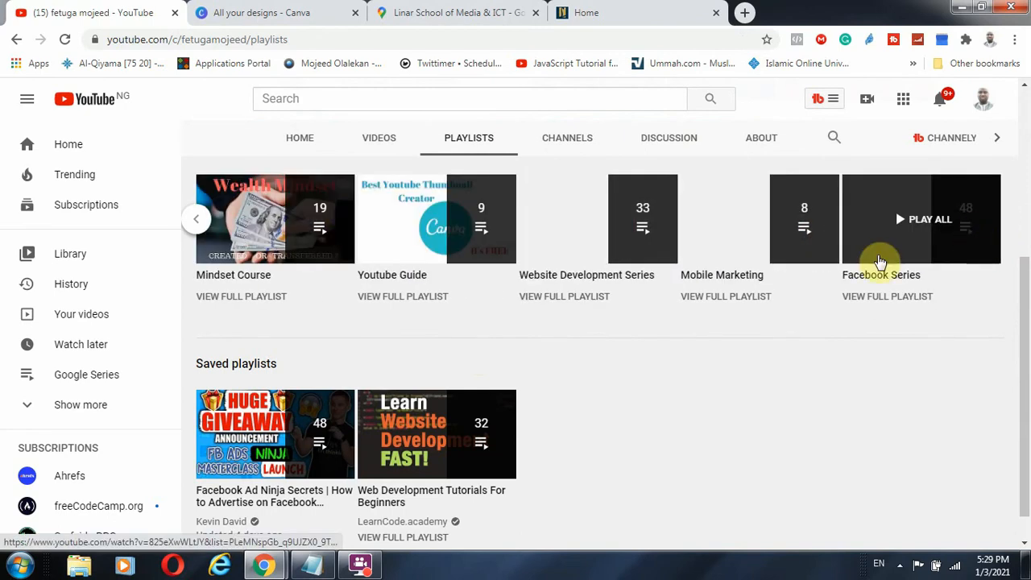
scroll(870, 282, "up", 3)
scroll(961, 375, "down", 3)
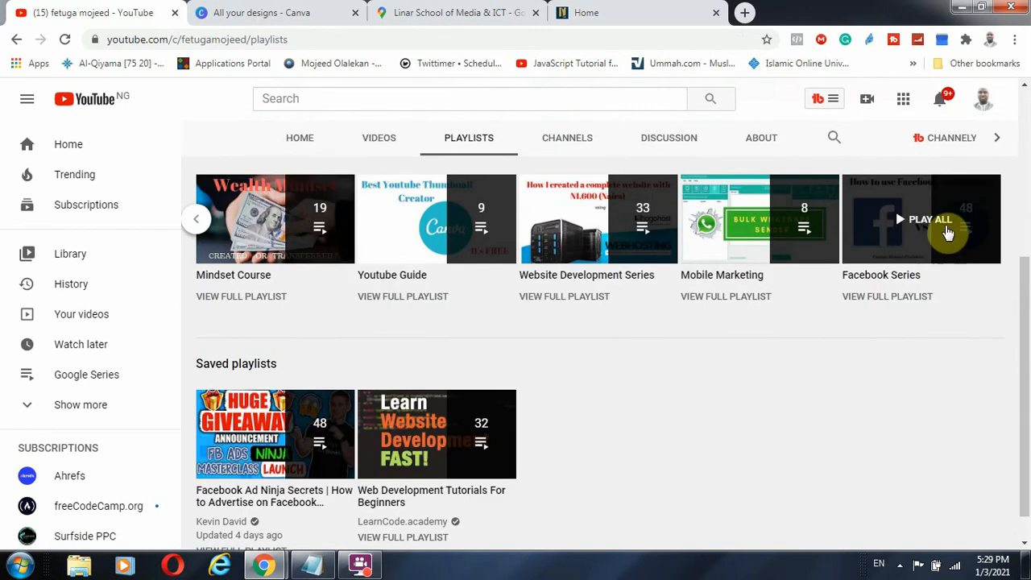
left_click(905, 246)
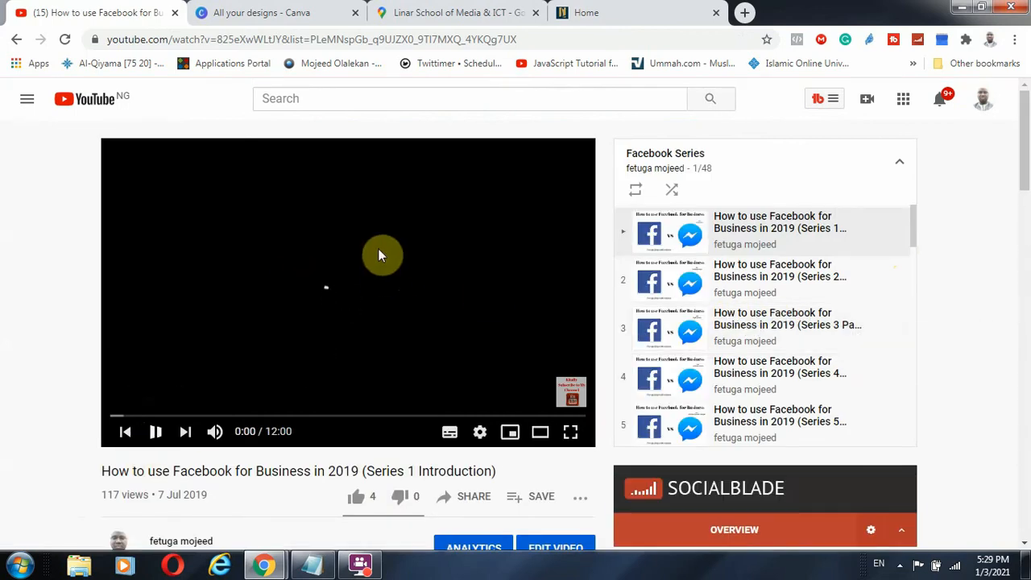
left_click(277, 16)
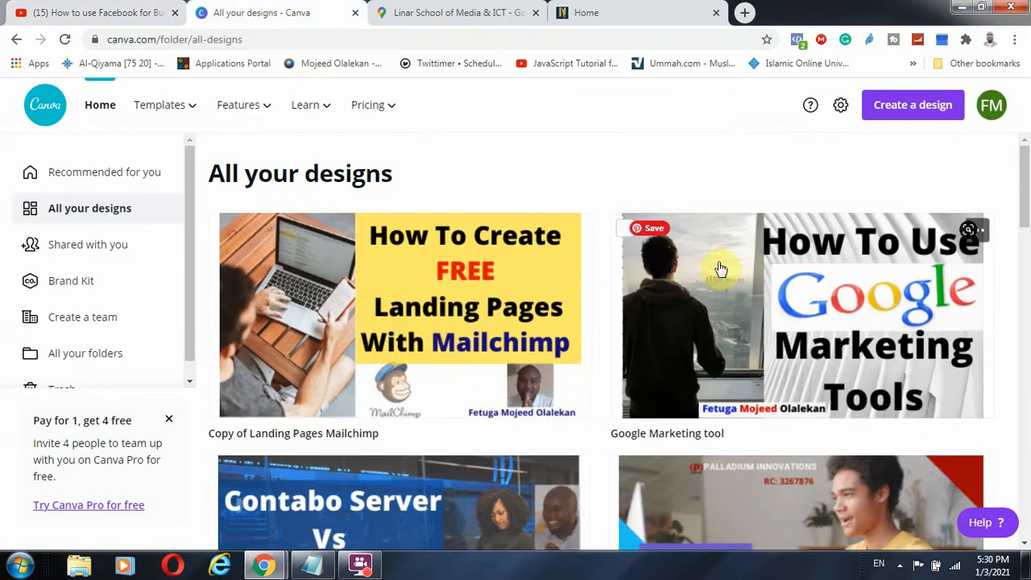
scroll(720, 268, "down", 2)
scroll(645, 330, "down", 5)
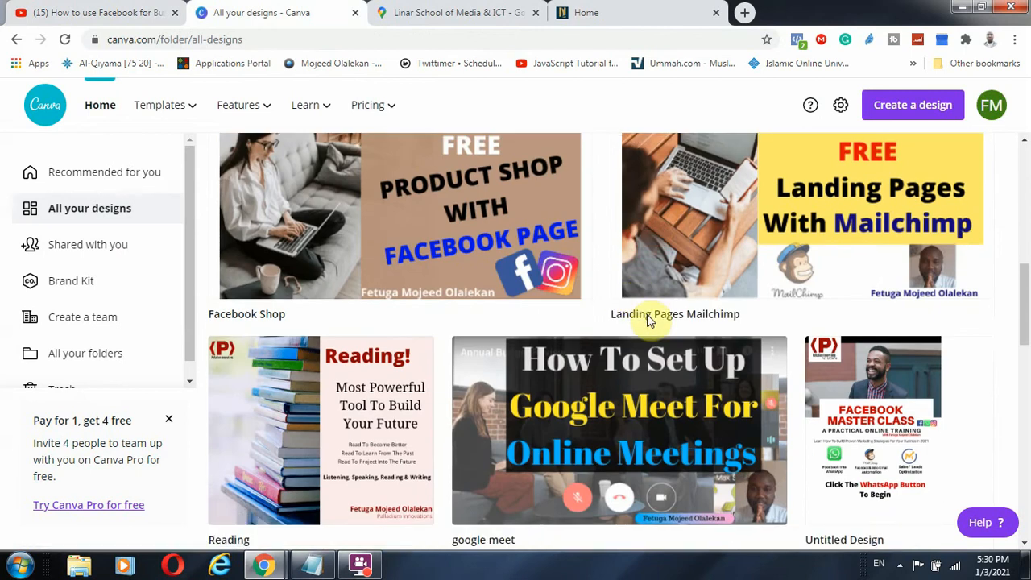
scroll(646, 314, "down", 3)
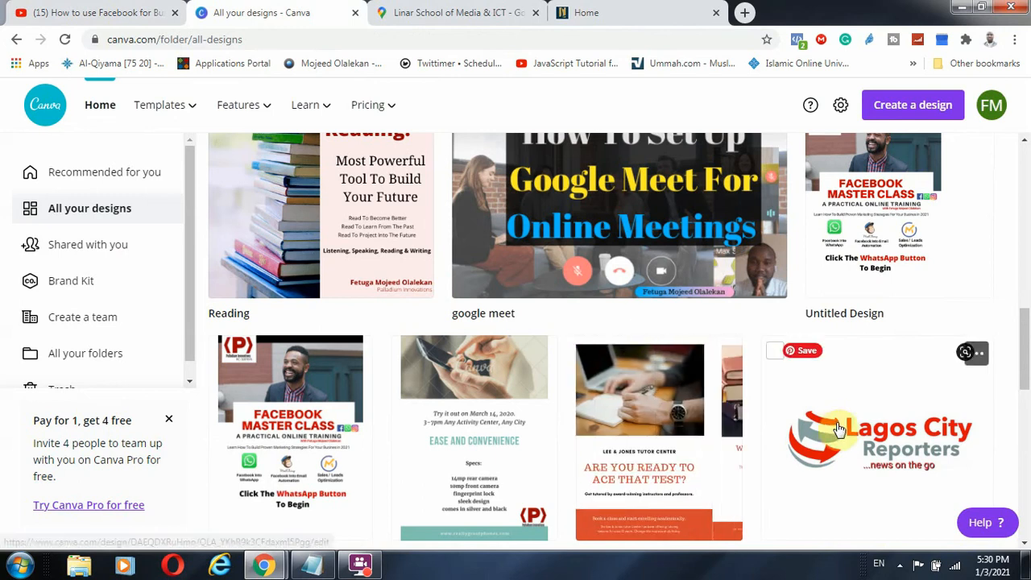
scroll(838, 430, "down", 3)
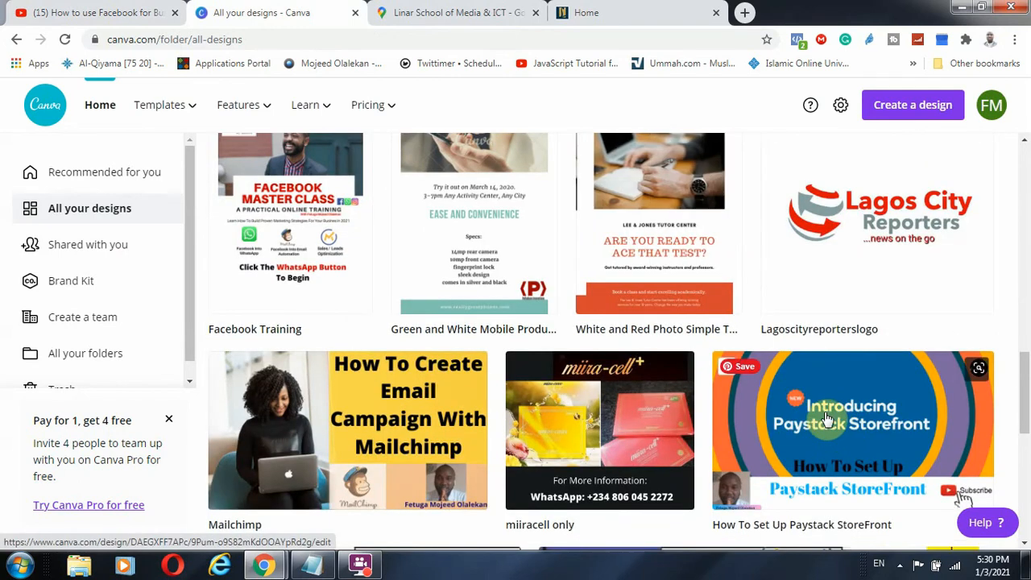
scroll(826, 419, "down", 3)
scroll(826, 418, "up", 3)
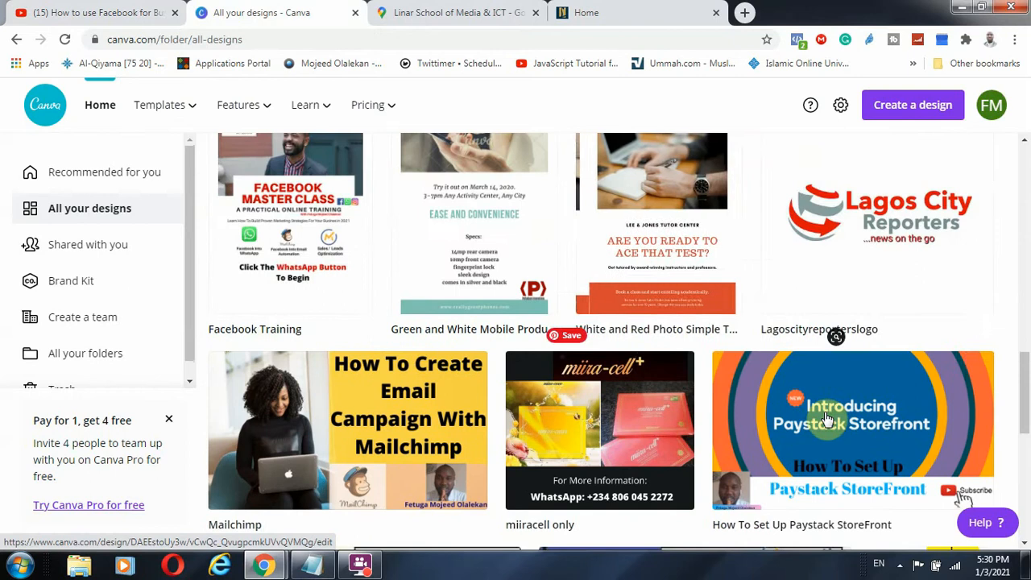
scroll(826, 419, "up", 3)
scroll(672, 439, "up", 3)
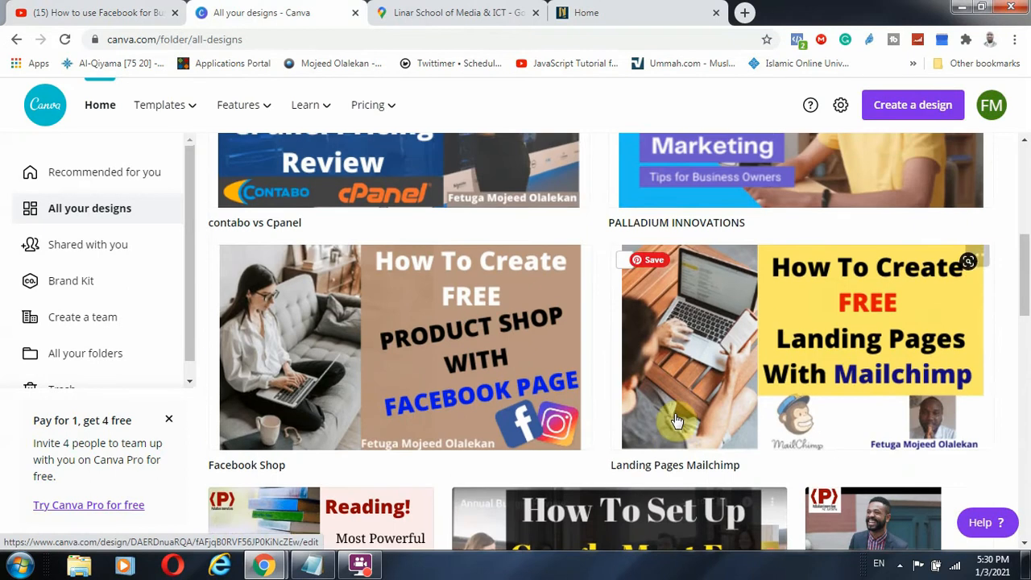
scroll(675, 420, "up", 5)
mouse_move(196, 117)
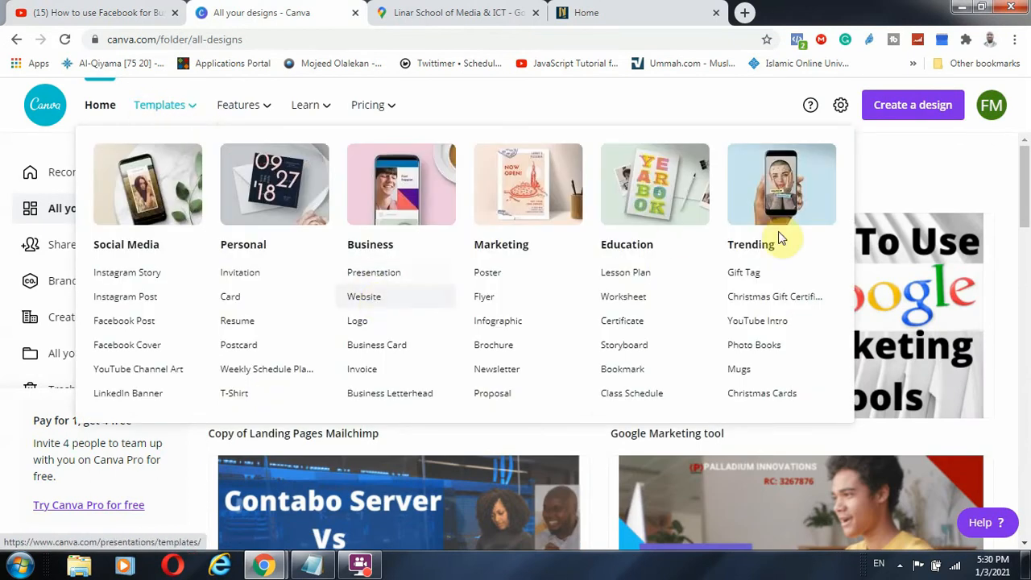
left_click(991, 112)
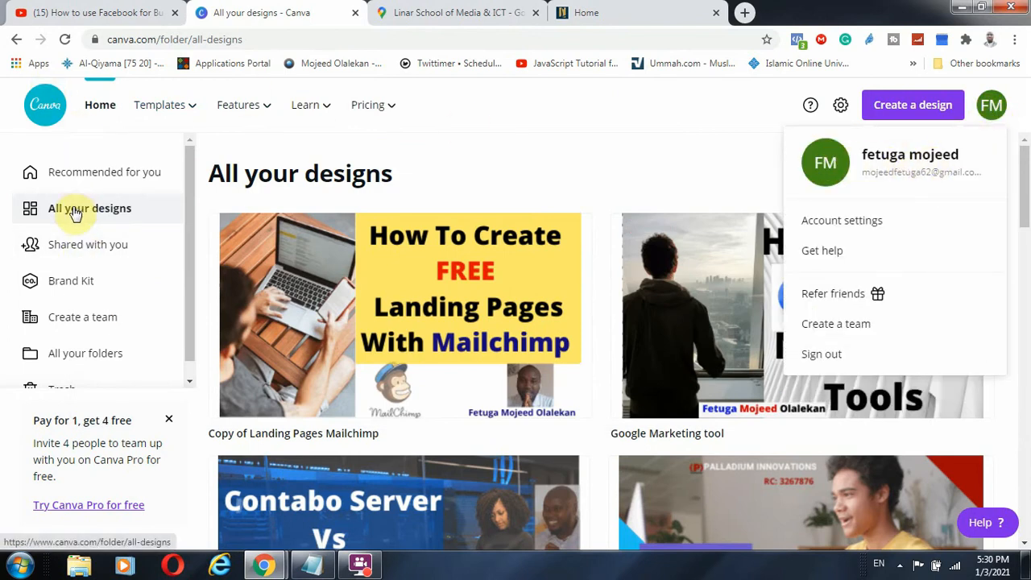
left_click(216, 179)
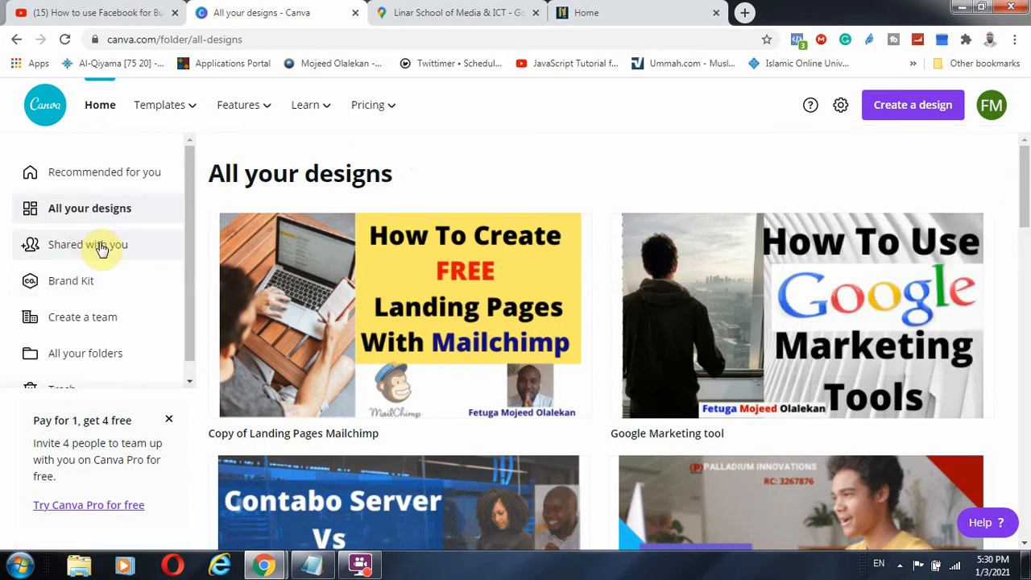
scroll(121, 314, "down", 1)
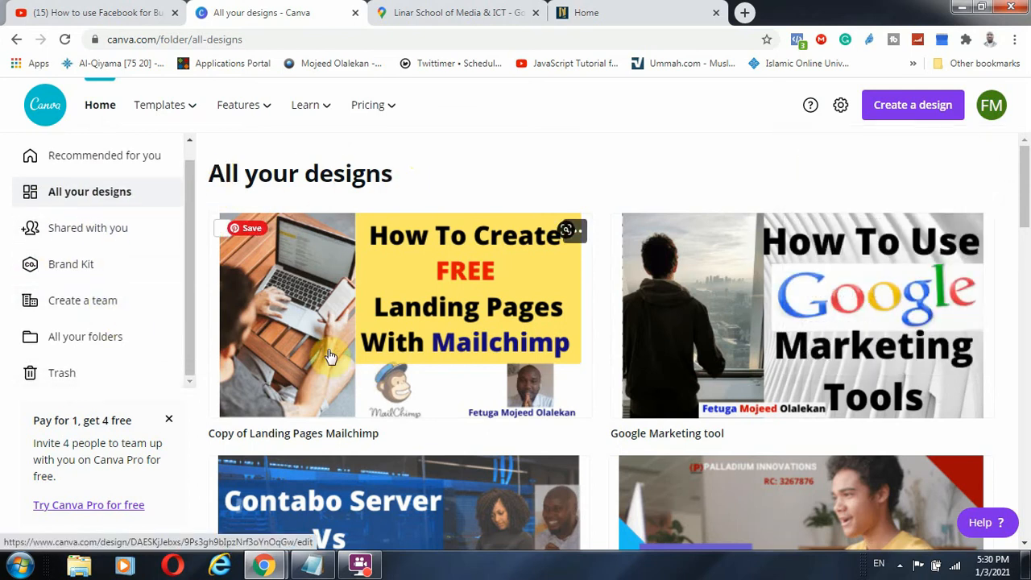
mouse_move(168, 105)
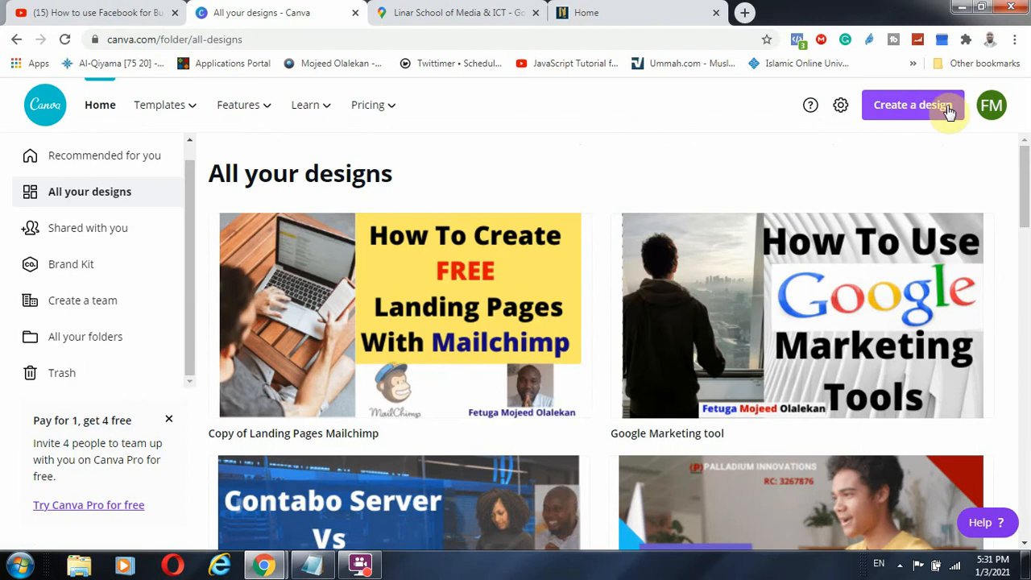
Make a Custom size design of 100 × 100 px and create it
left_click(902, 113)
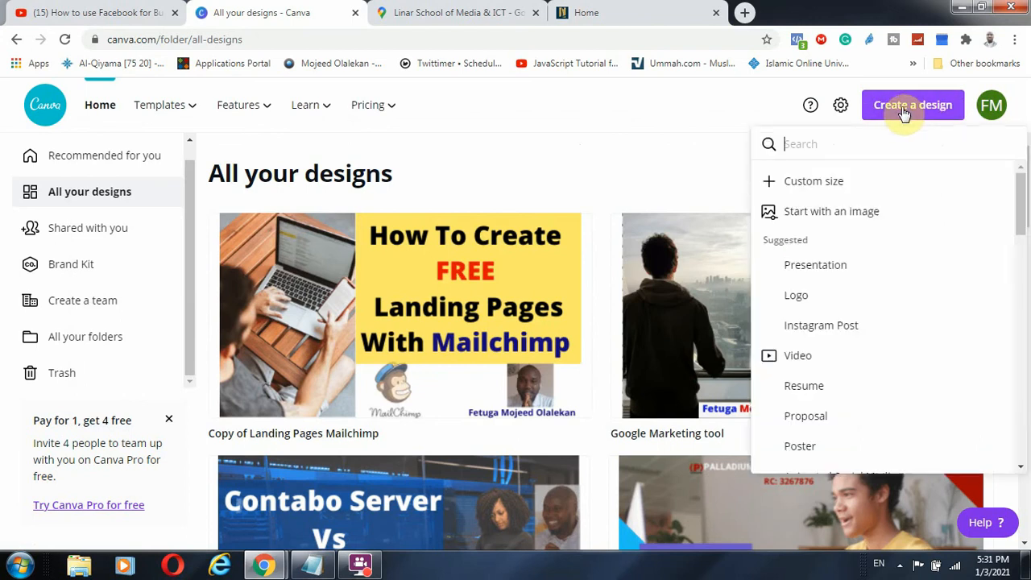
left_click(834, 185)
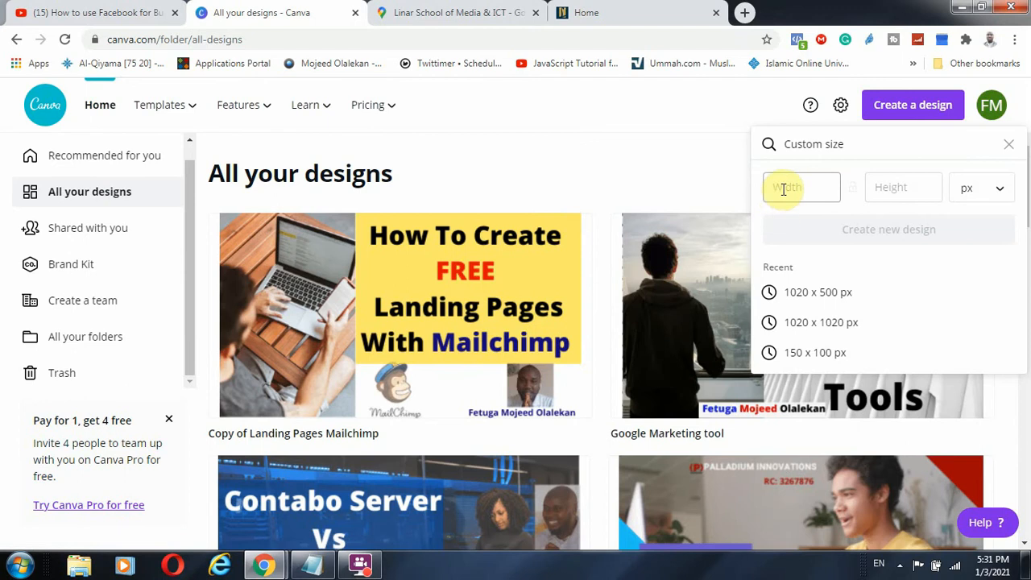
left_click(884, 185)
left_click(775, 186)
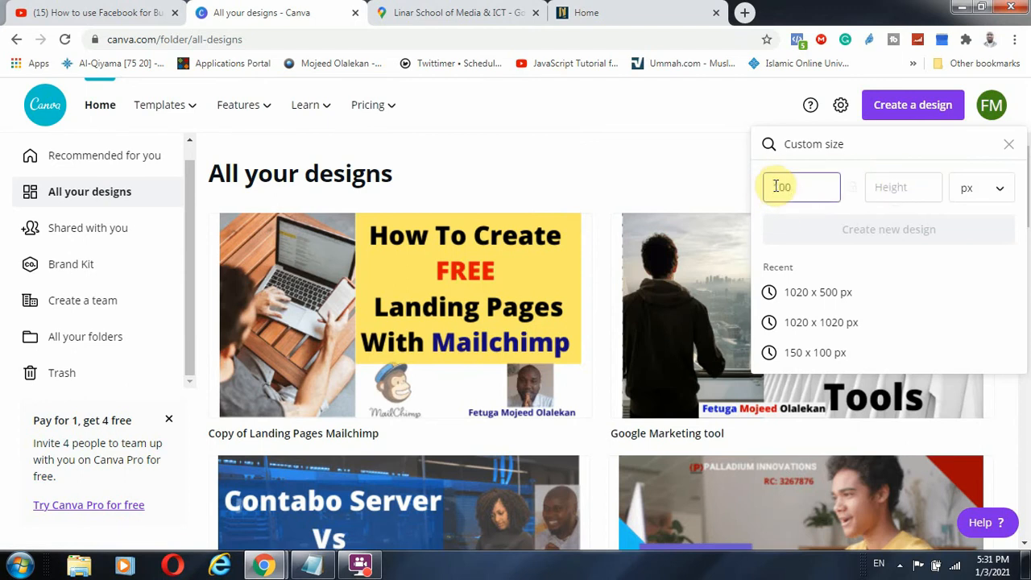
type("100")
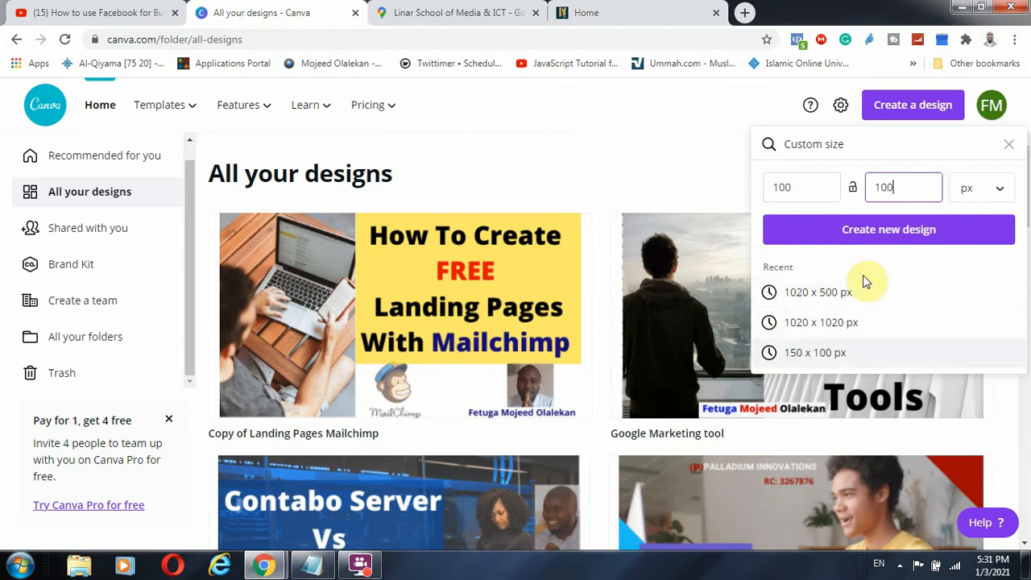
left_click(896, 235)
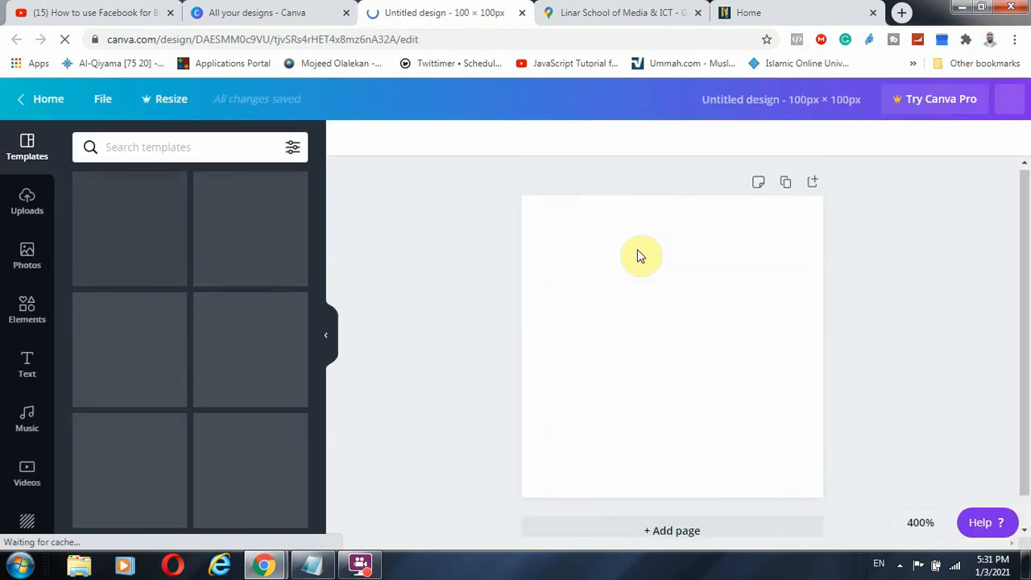
left_click(273, 11)
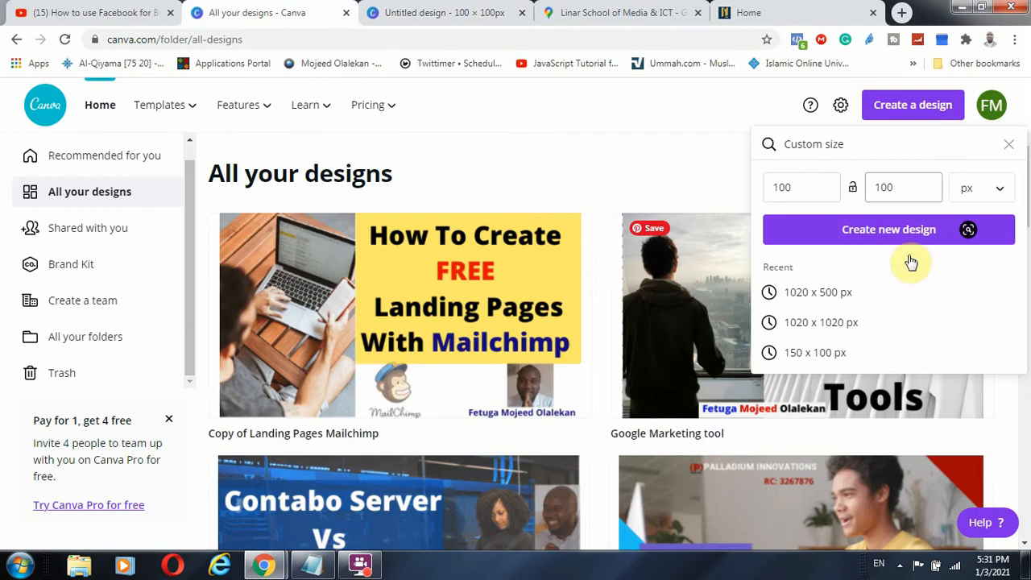
left_click(448, 13)
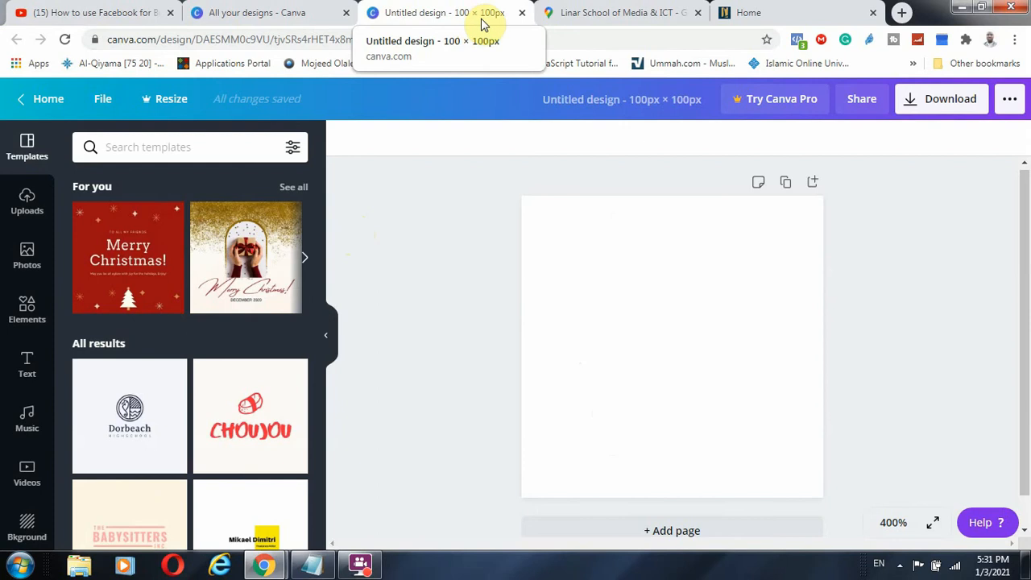
left_click(626, 108)
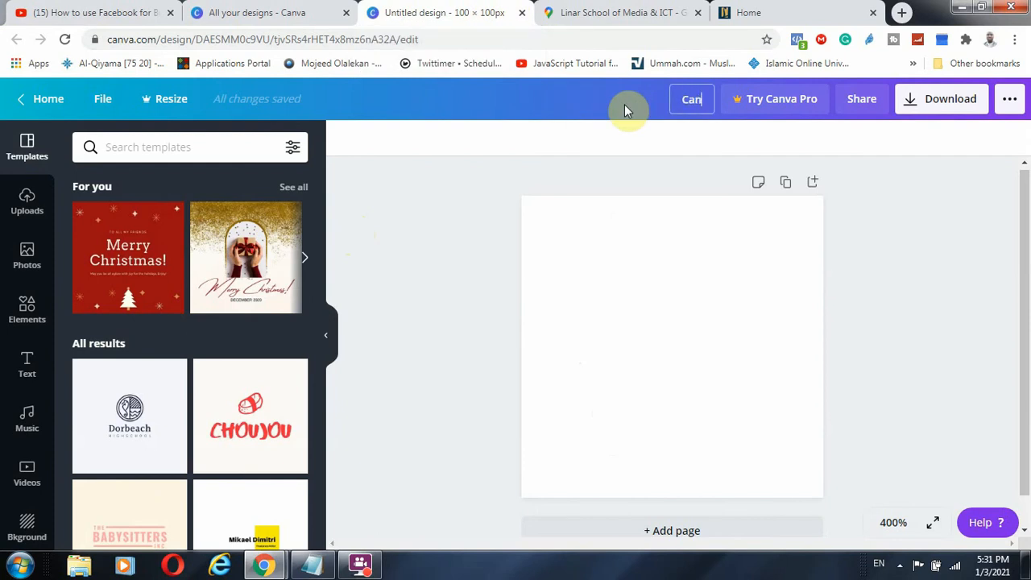
Title the design 'Canva Class' and browse the full For you template list
type("Canva Class")
key("Return")
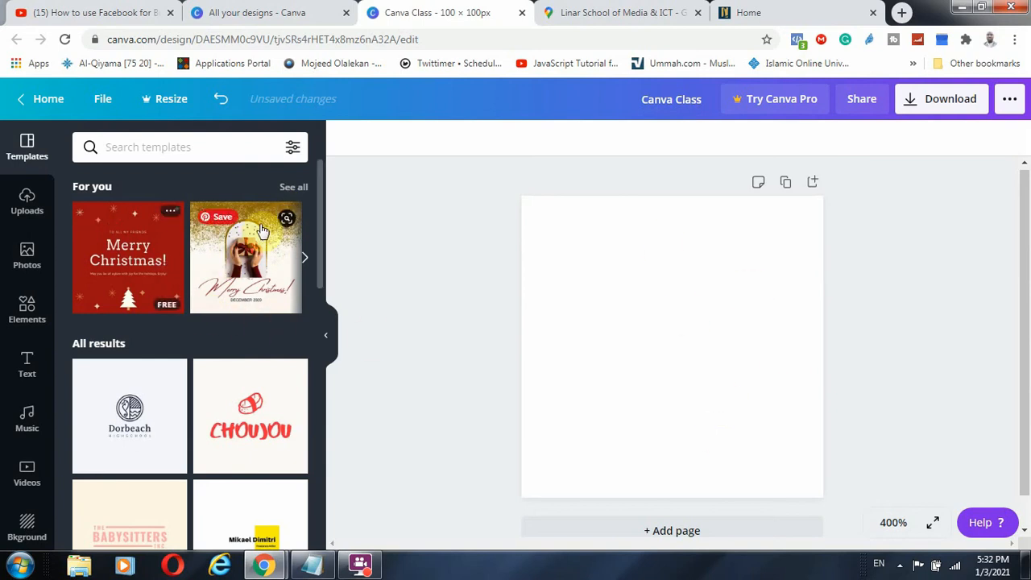
left_click(293, 188)
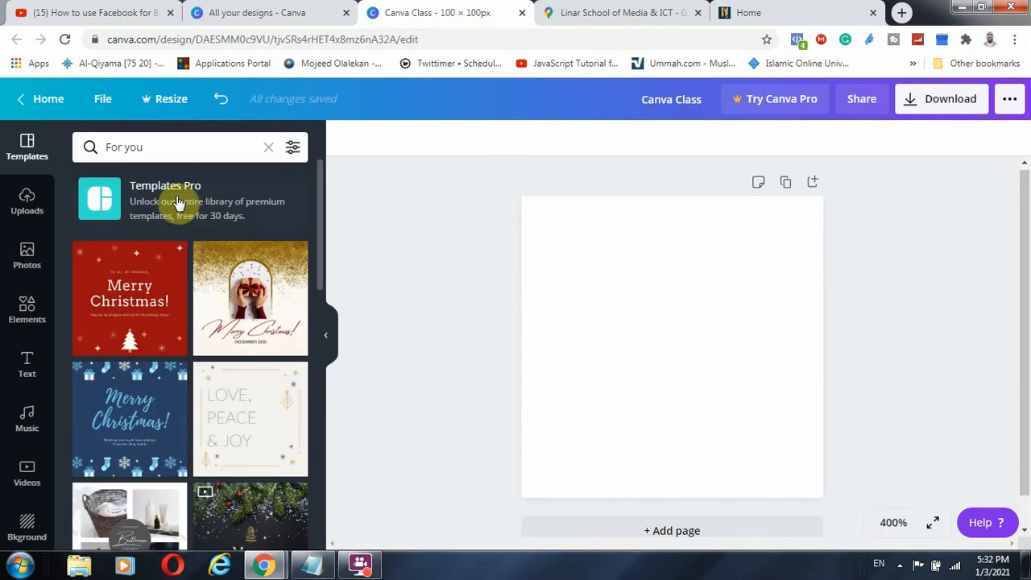
scroll(199, 342, "down", 15)
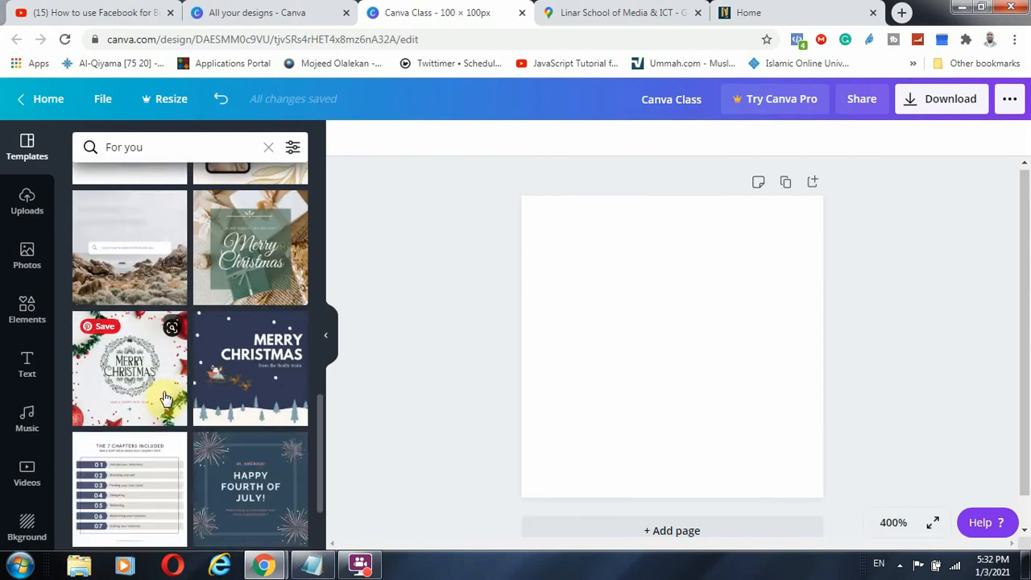
scroll(191, 393, "up", 8)
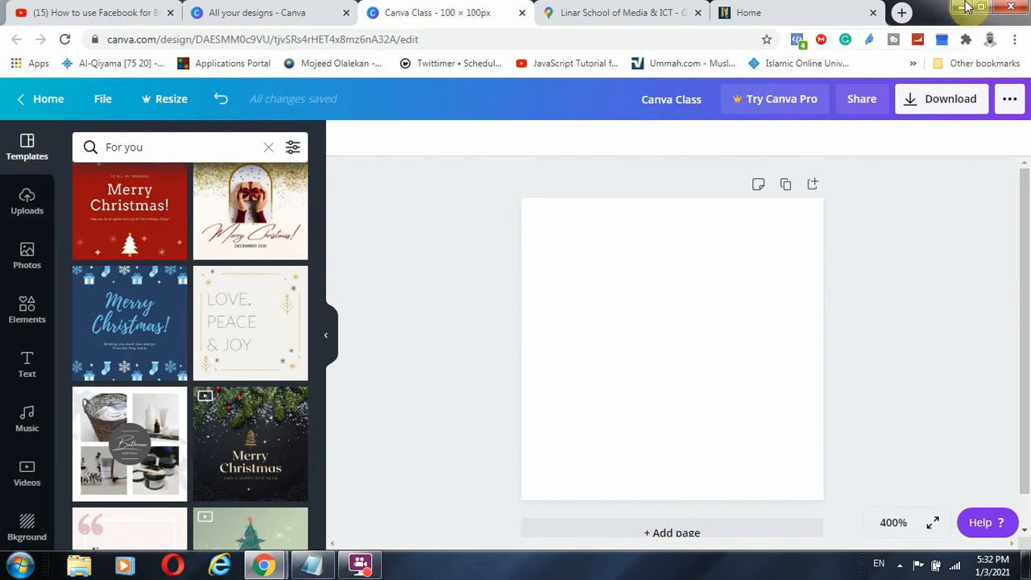
Open Pexels in a new tab and search for 'teaching' photos
left_click(902, 13)
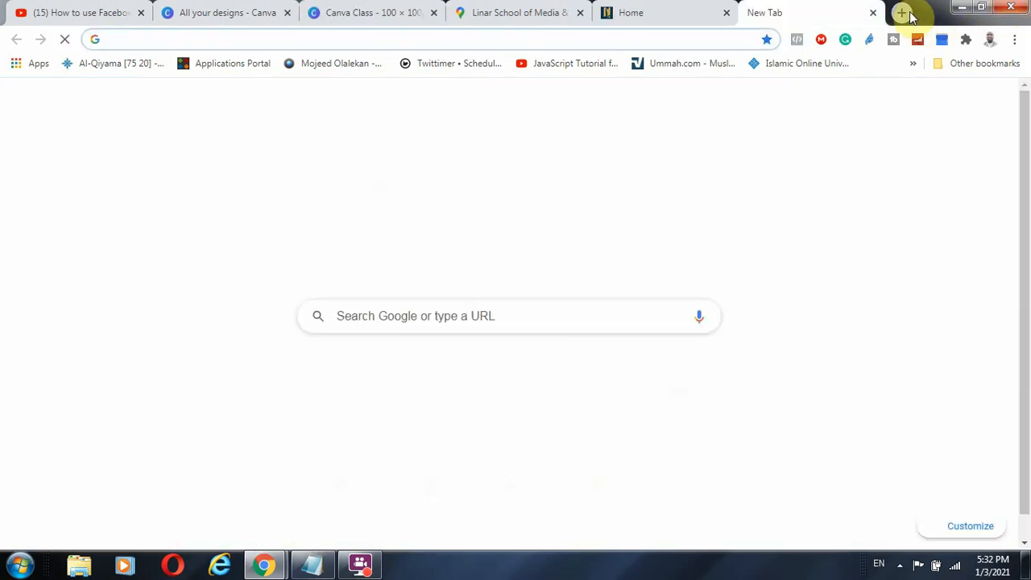
type("pexels.com")
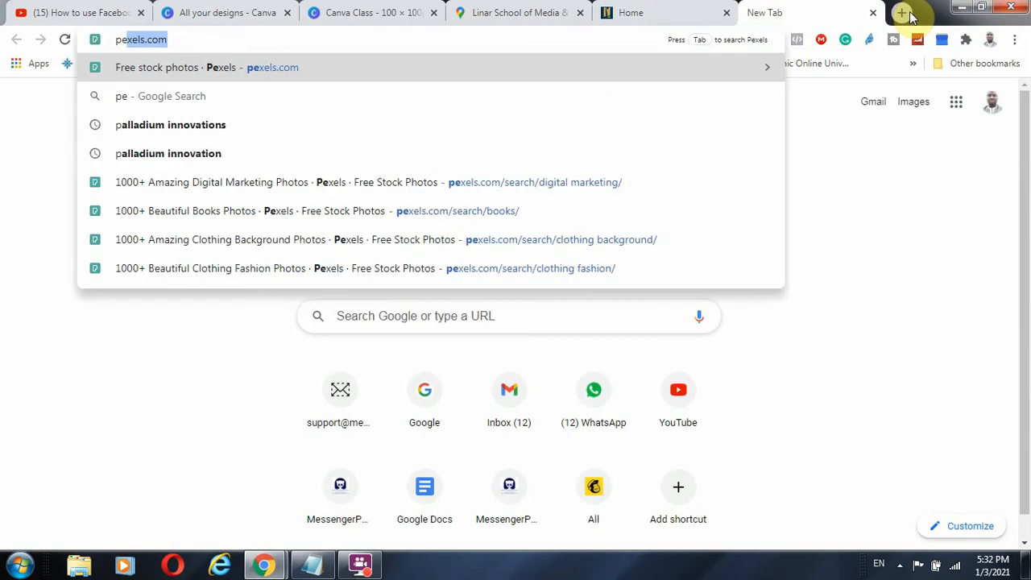
key("Return")
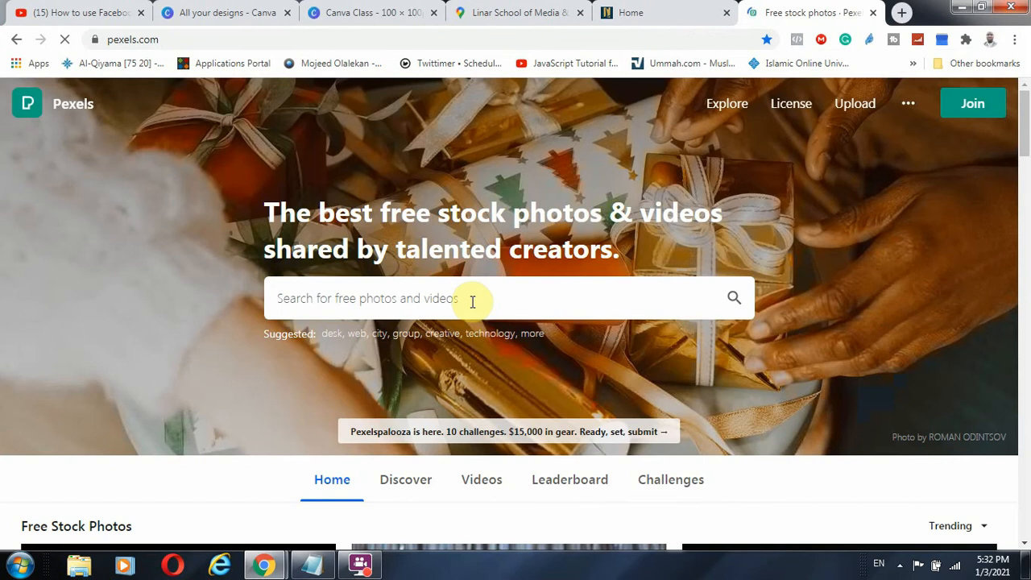
left_click(472, 302)
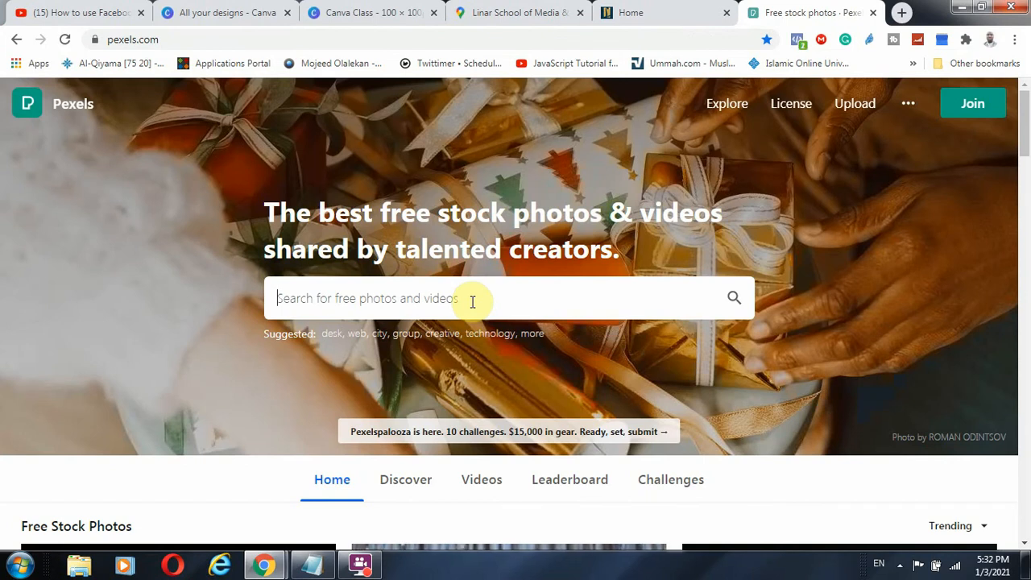
type("teaching")
key("Return")
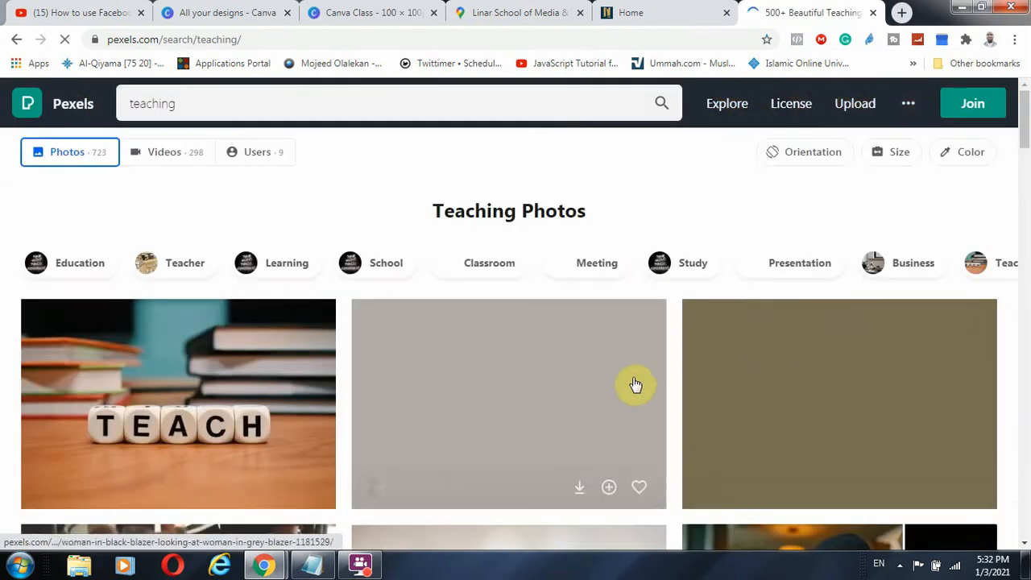
Download the Startup Stock Photos office picture and close the photo viewer
scroll(593, 387, "down", 2)
scroll(501, 304, "down", 3)
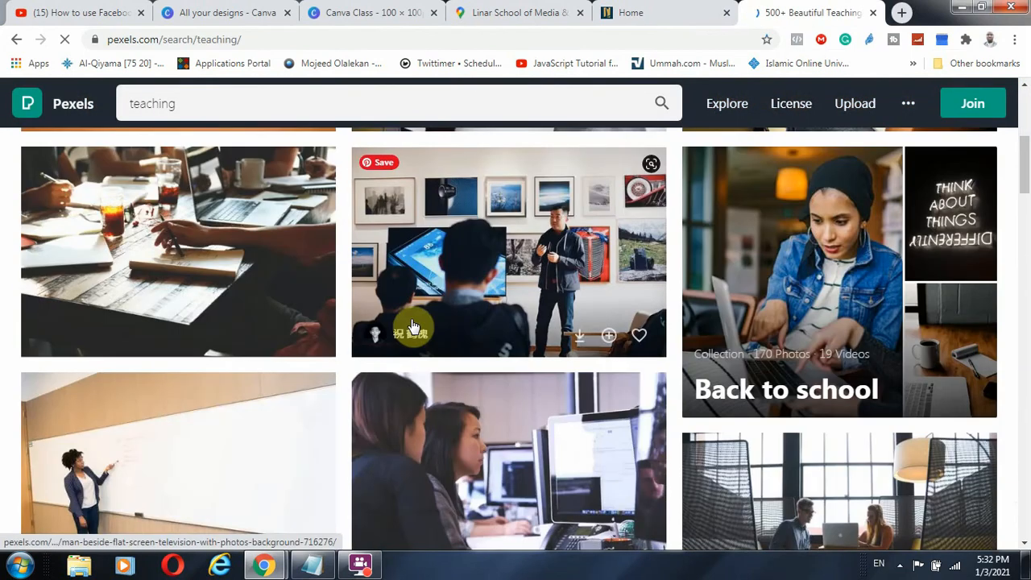
scroll(433, 288, "down", 2)
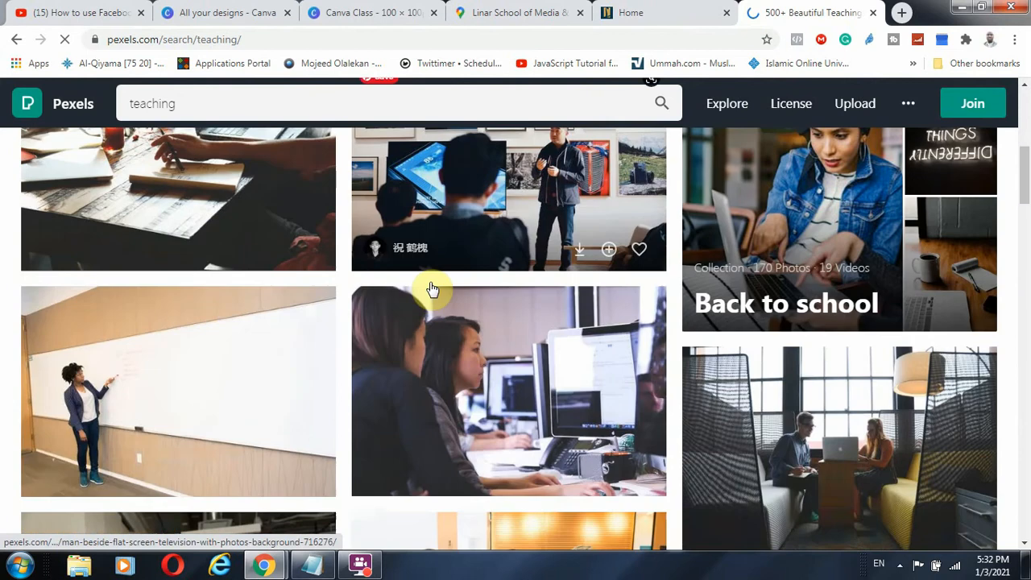
scroll(432, 288, "down", 3)
scroll(373, 318, "up", 2)
scroll(451, 362, "down", 3)
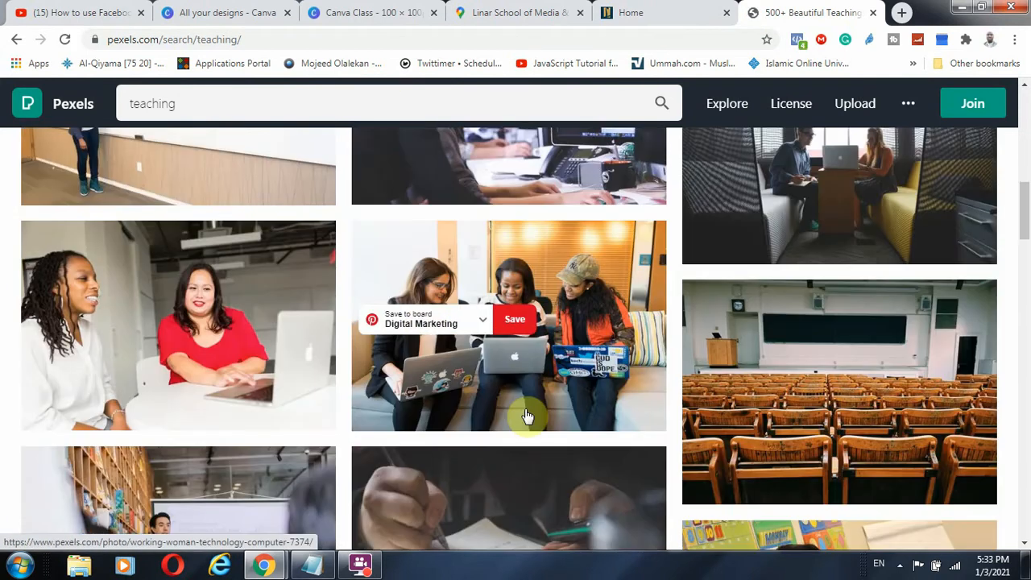
scroll(525, 416, "up", 3)
mouse_move(483, 407)
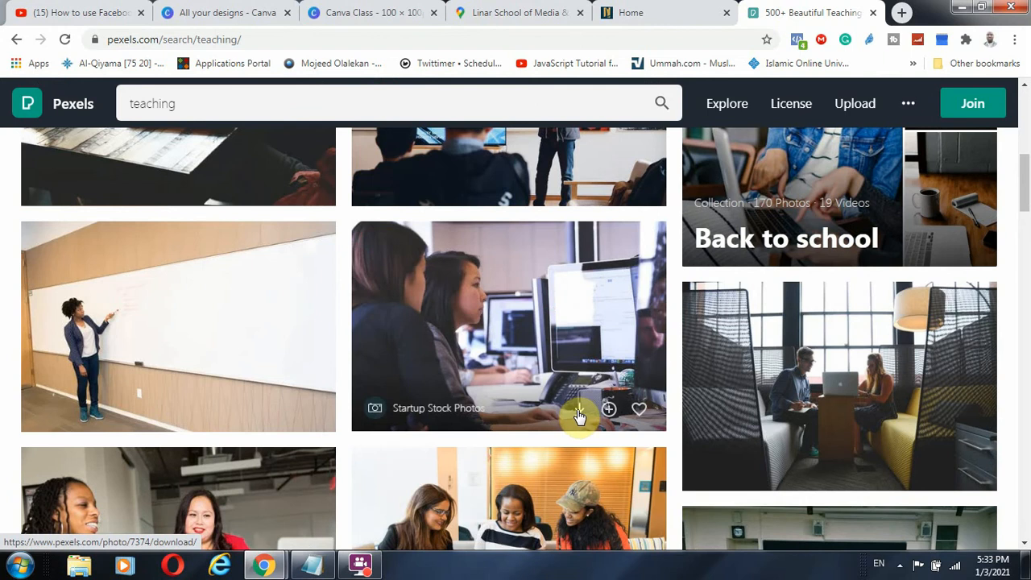
left_click(578, 415)
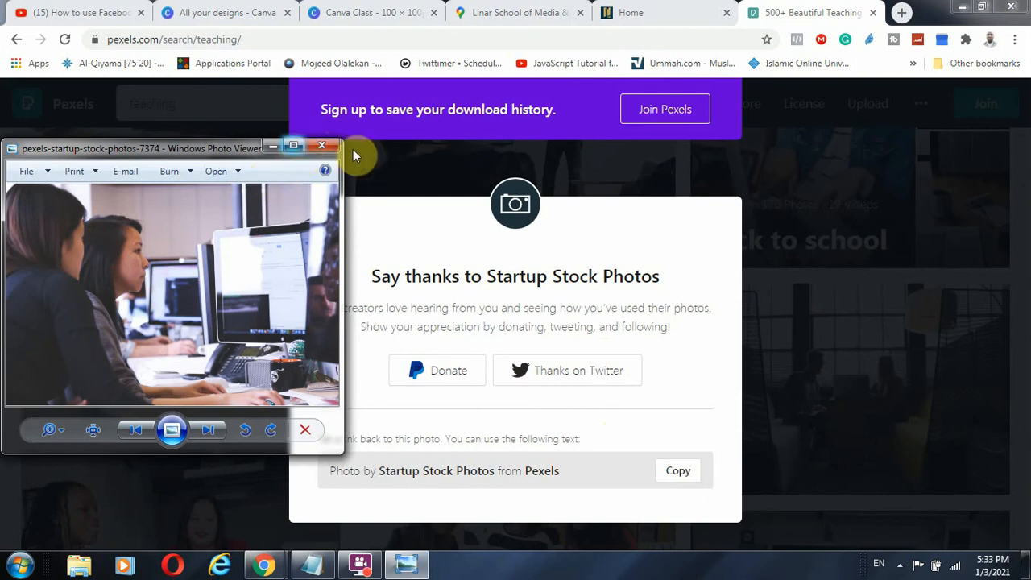
left_click(322, 147)
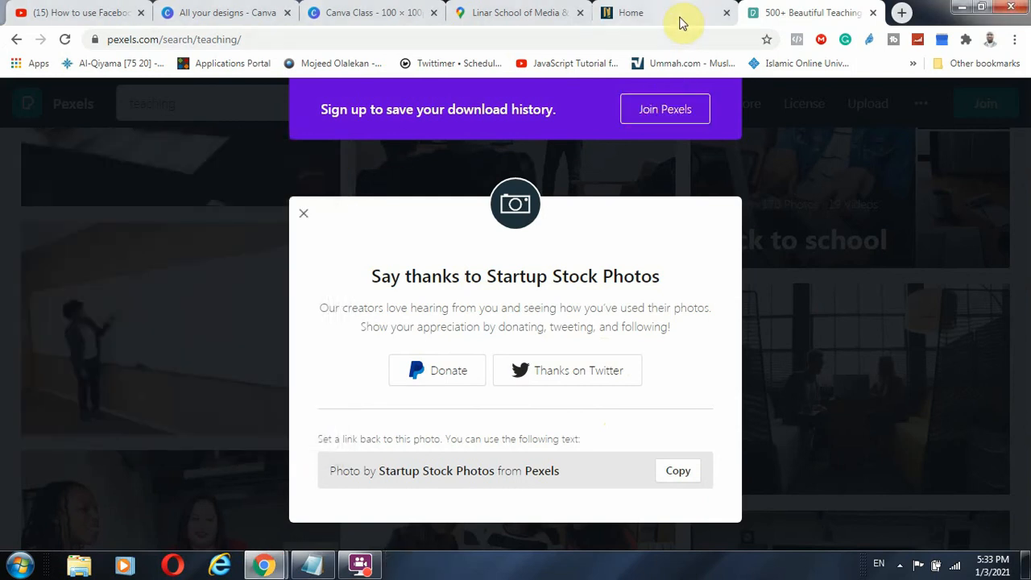
In Canva's Uploads panel, choose Upload media from Device to open the file picker
left_click(363, 12)
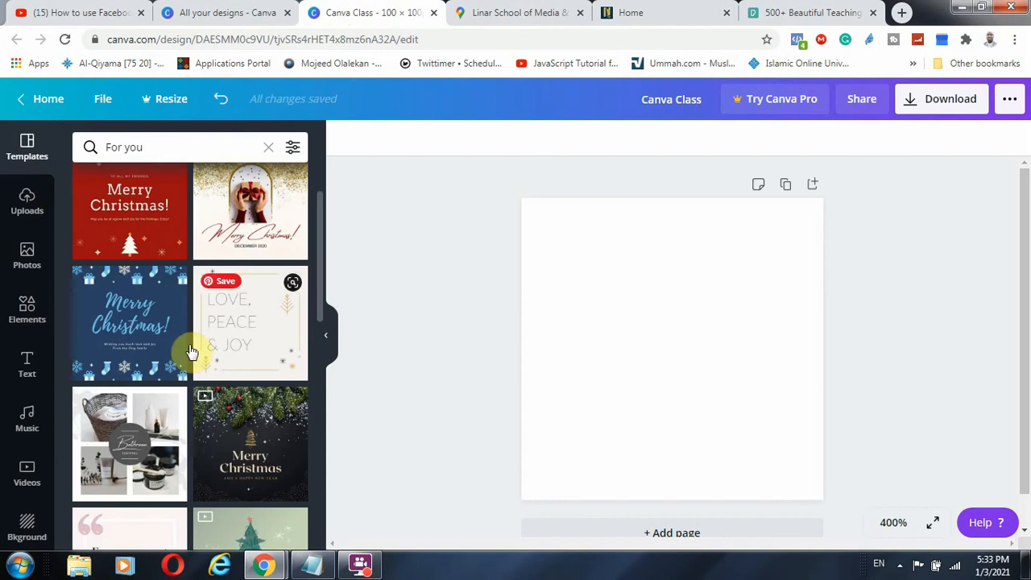
left_click(28, 203)
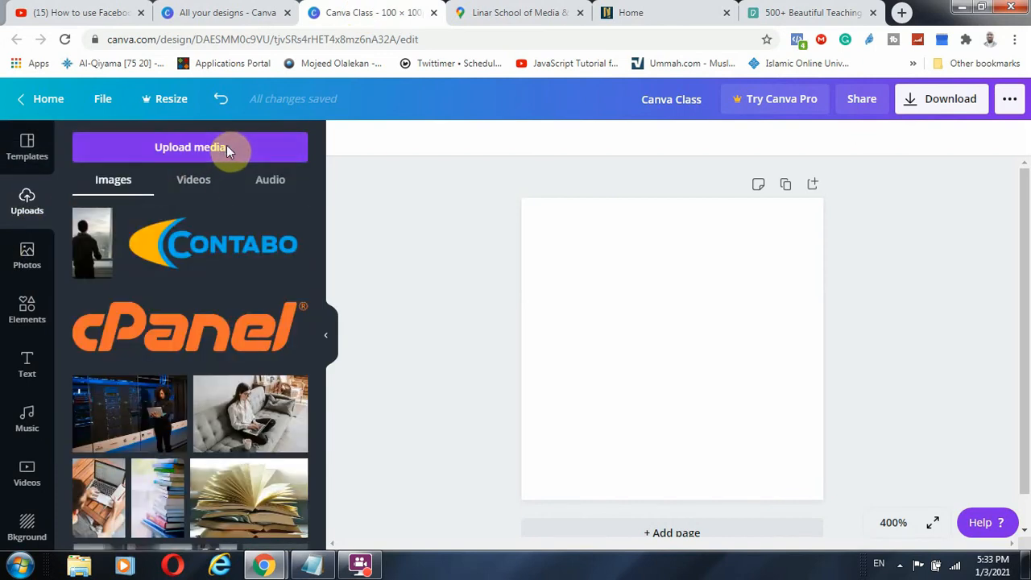
left_click(226, 148)
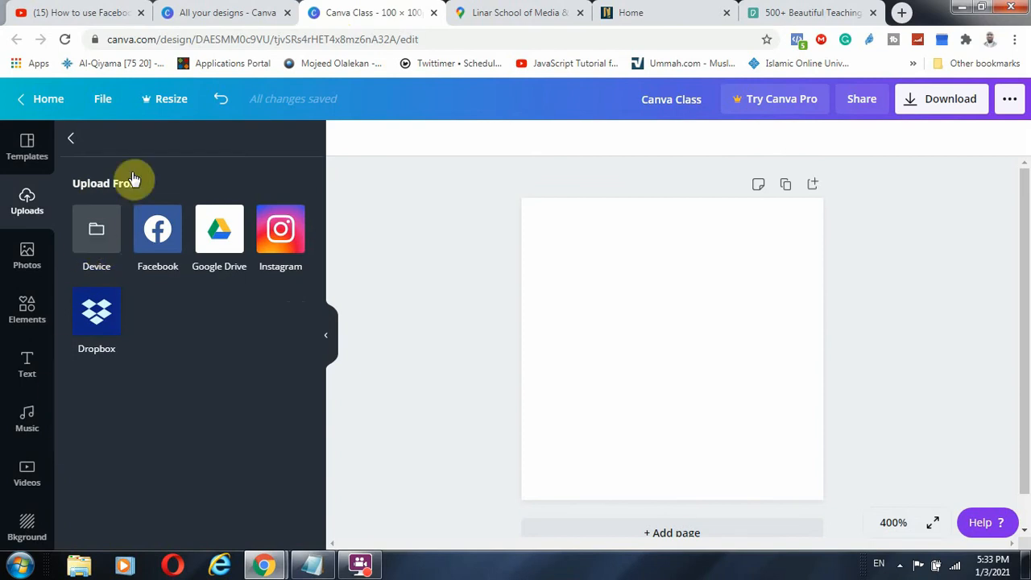
left_click(100, 236)
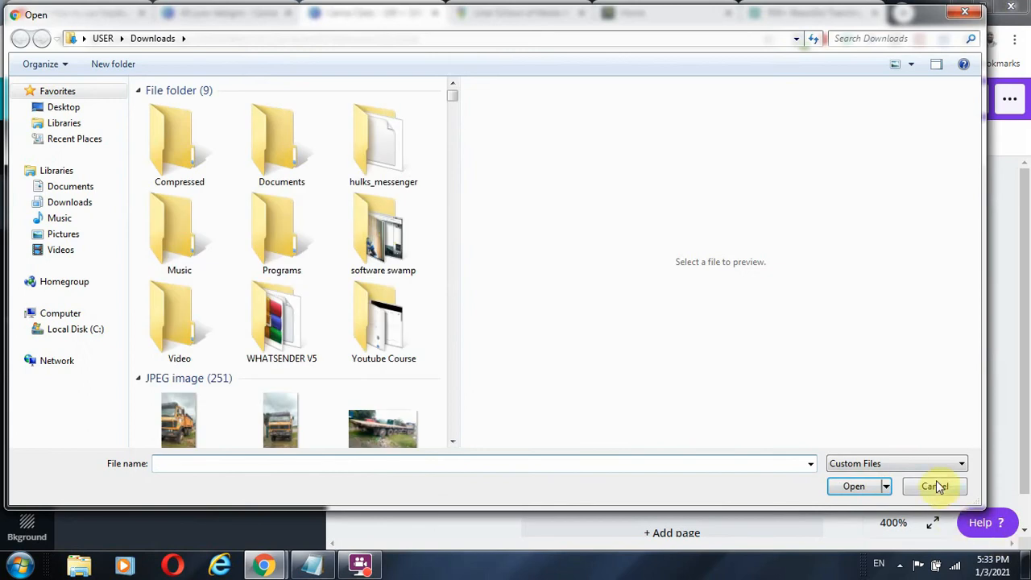
left_click(934, 484)
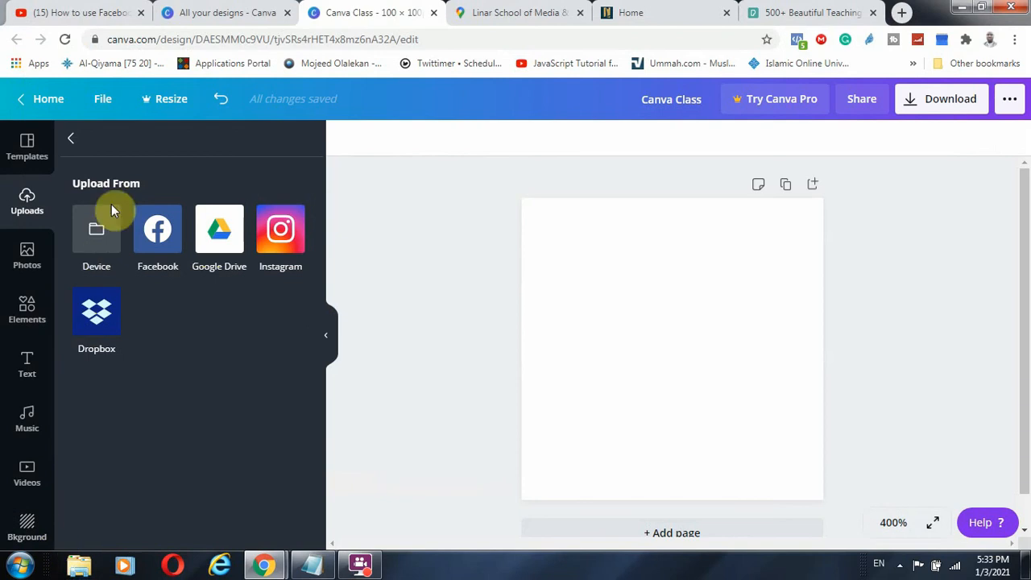
left_click(94, 230)
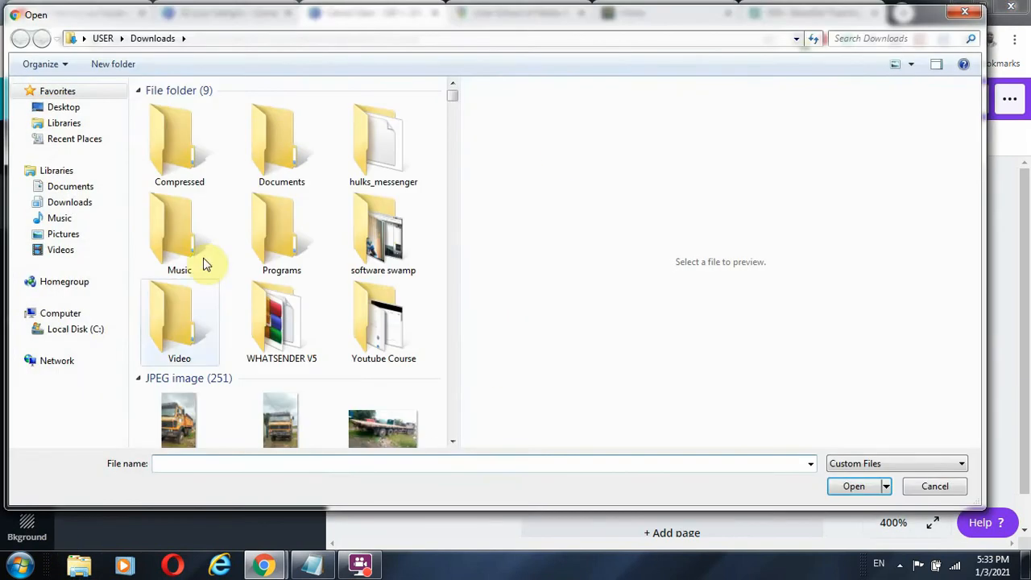
Search Downloads for 'pexe' and upload pexels-startup-stock-photos-7374 to Canva
left_click(76, 202)
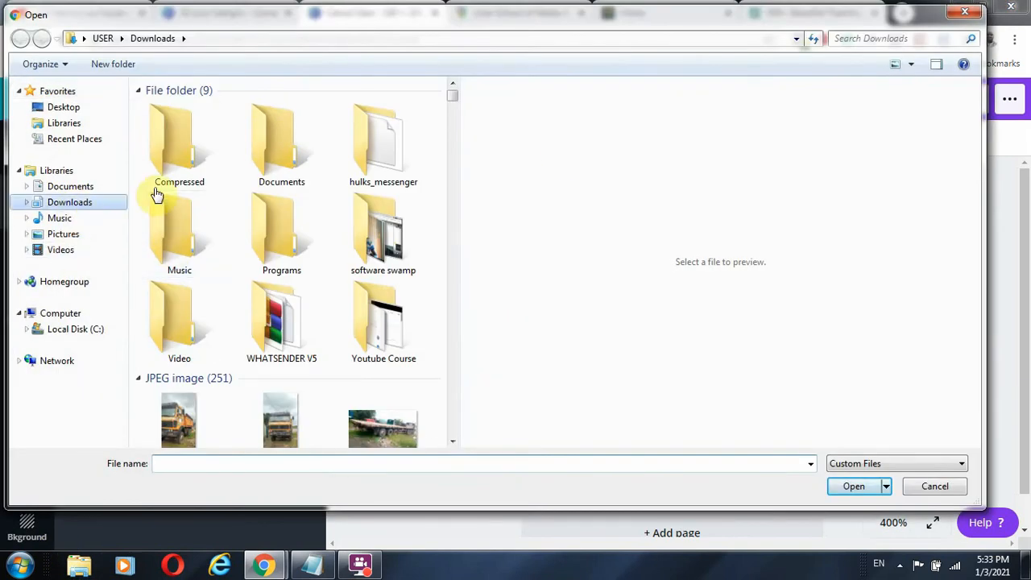
left_click(916, 42)
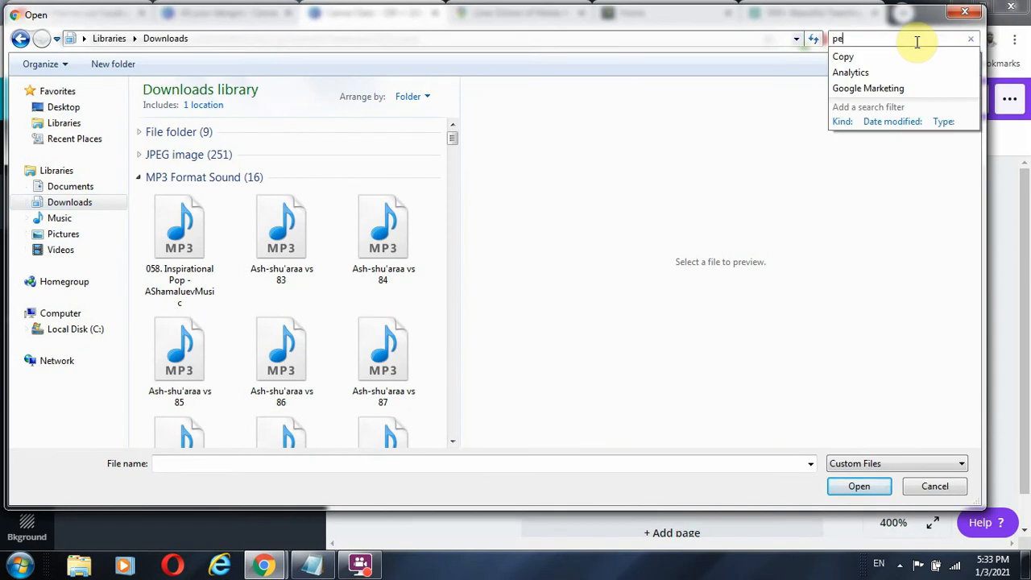
type("pexe")
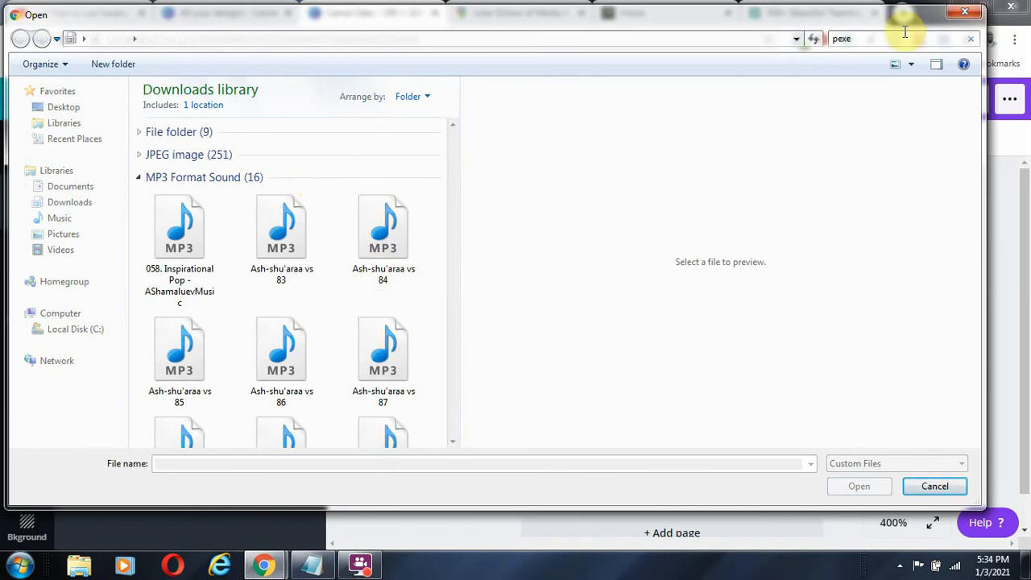
left_click(880, 44)
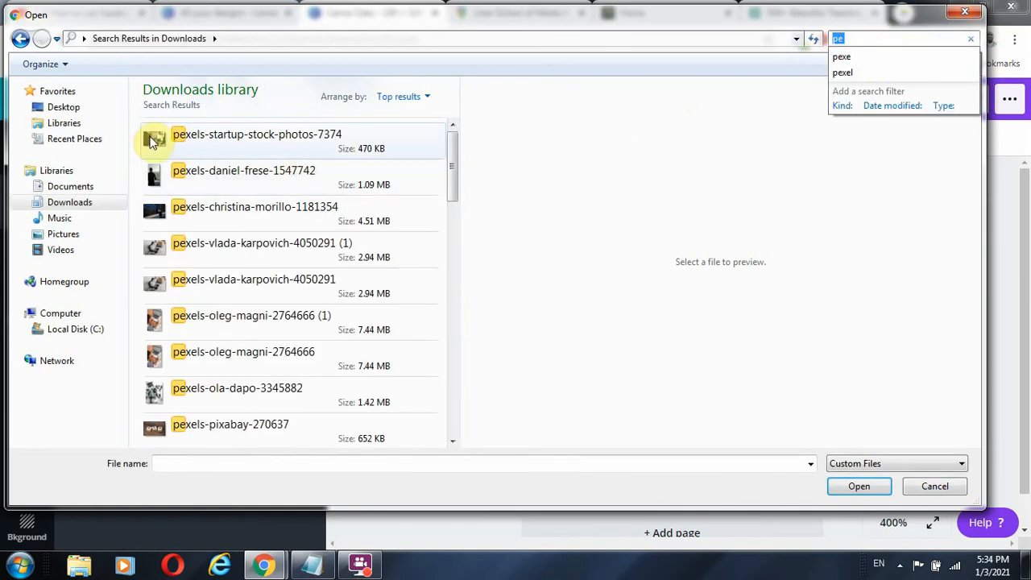
left_click(153, 140)
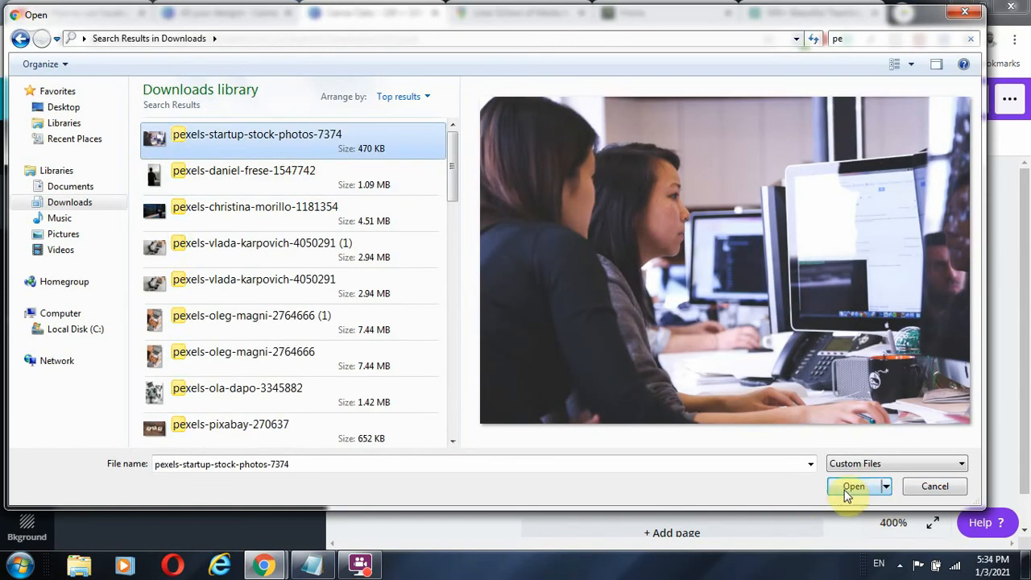
left_click(852, 486)
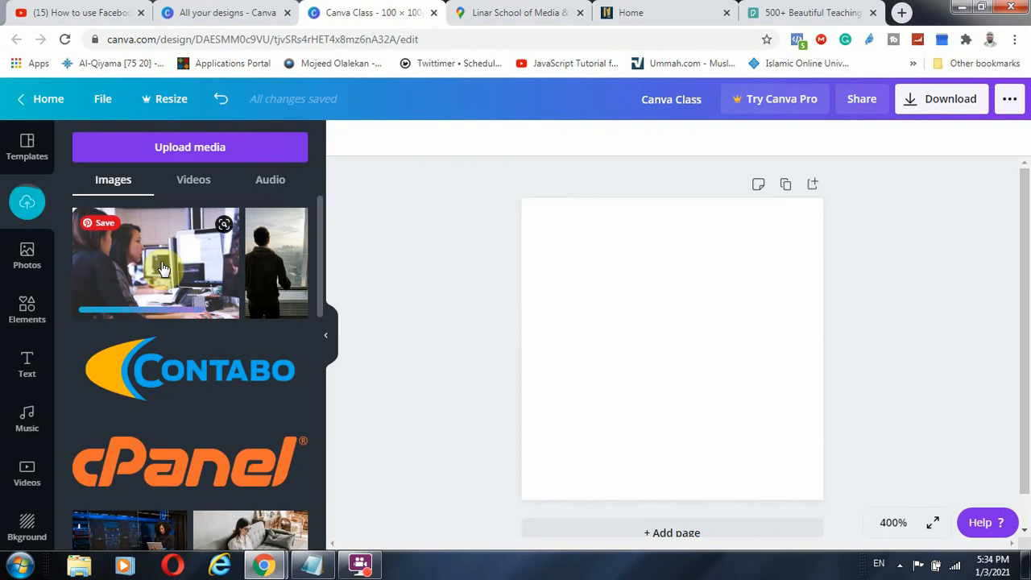
Add the uploaded office photo and stretch it across the top of the page
left_click(202, 254)
left_click_drag(659, 362, 619, 282)
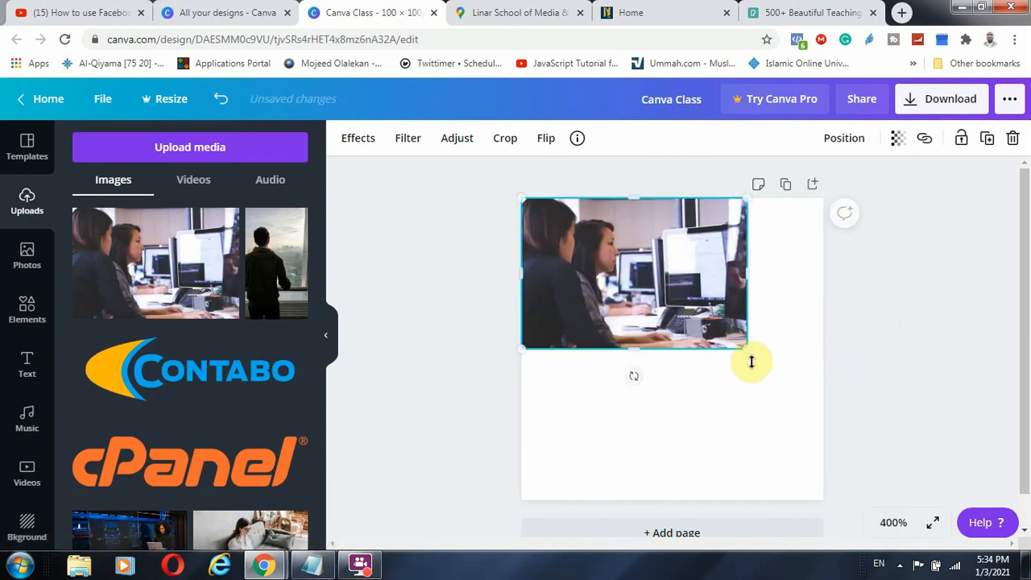
left_click_drag(748, 349, 785, 461)
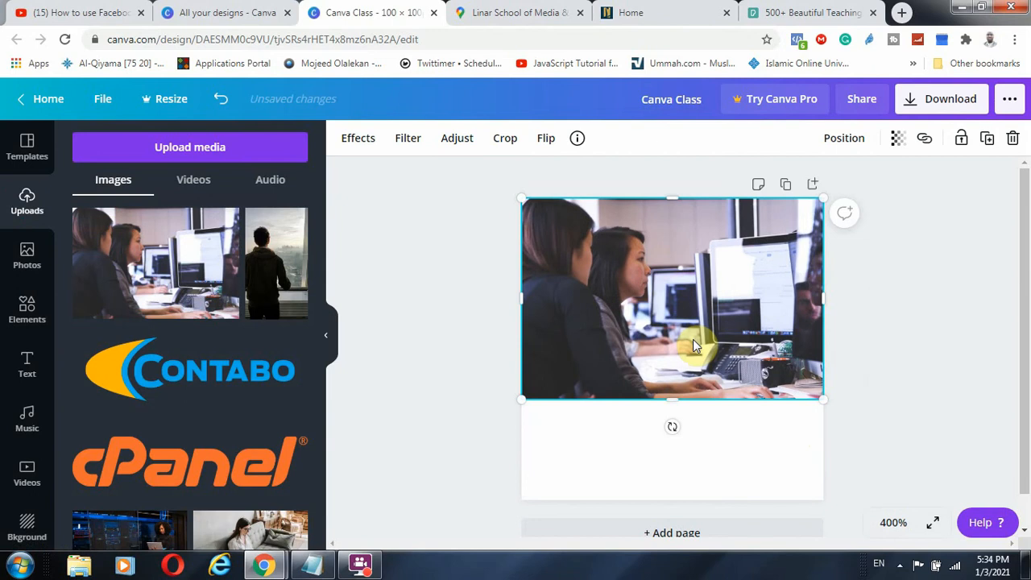
left_click(924, 386)
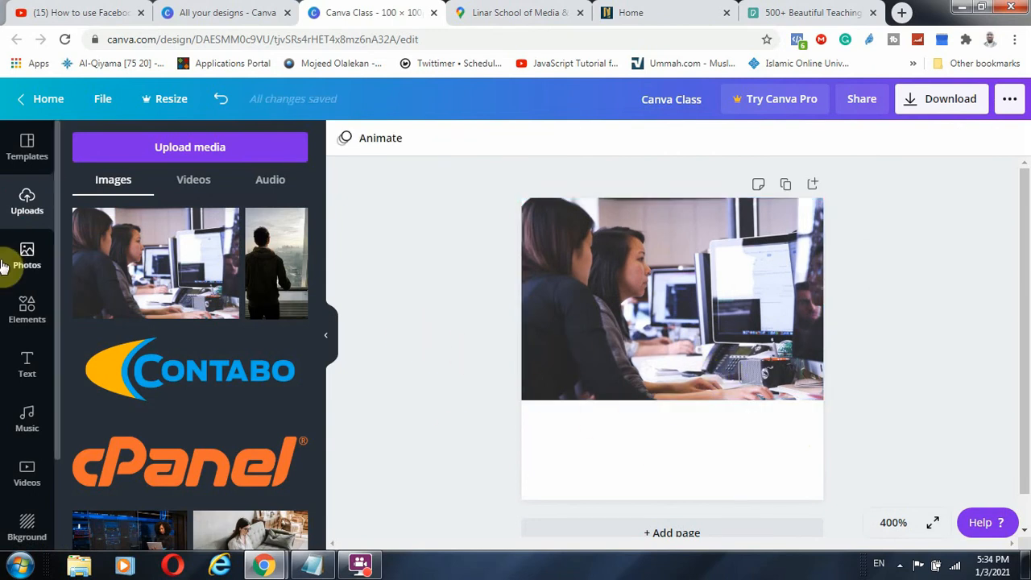
Add a stock photo of a boy reading to the page and enlarge it
left_click(25, 312)
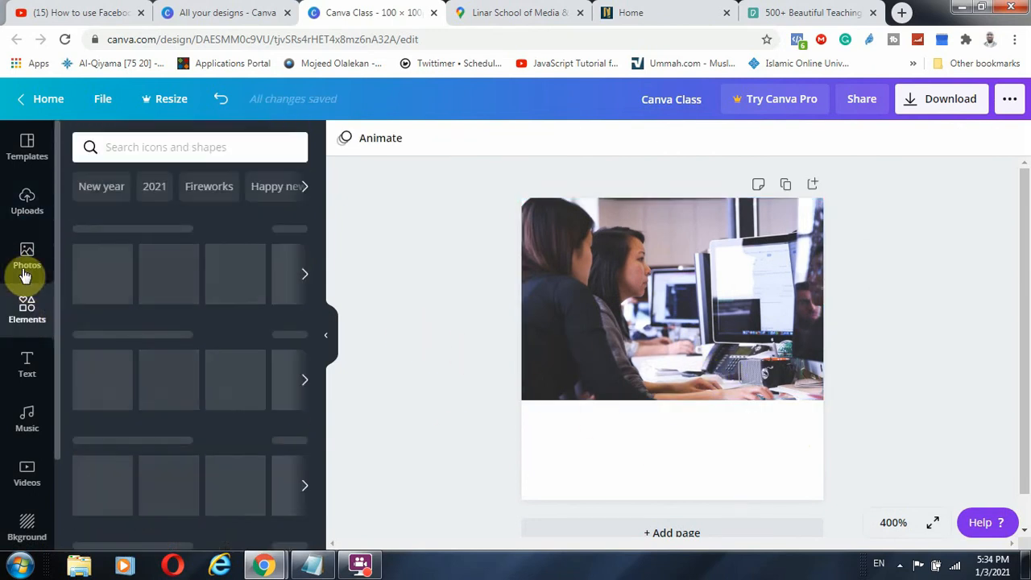
left_click(30, 202)
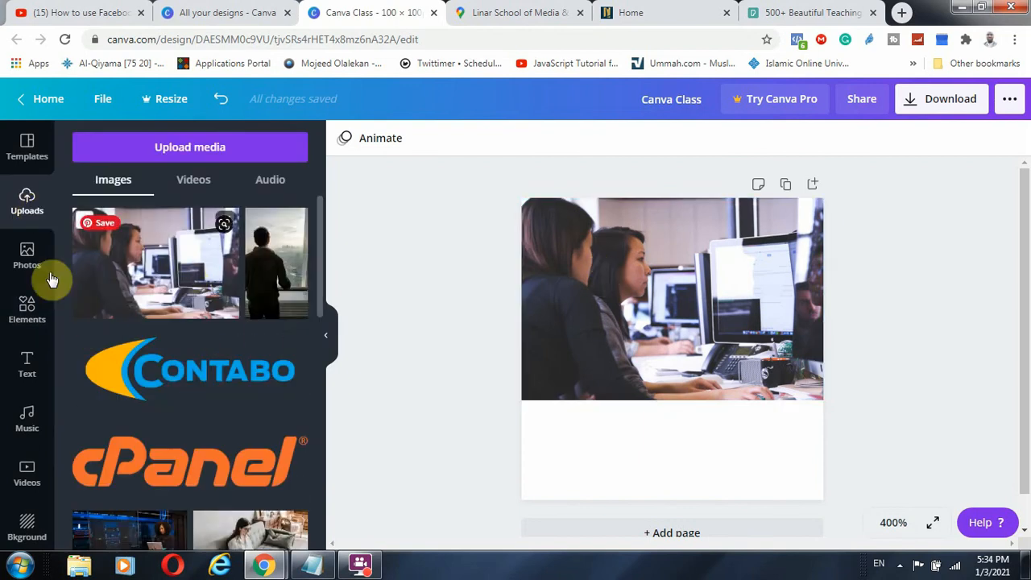
left_click(26, 253)
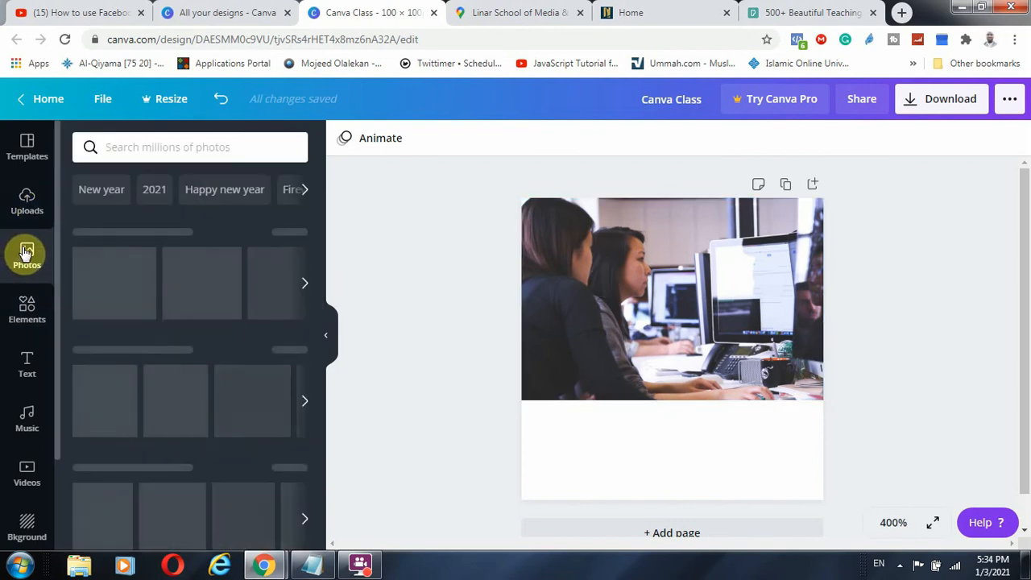
scroll(210, 297, "down", 4)
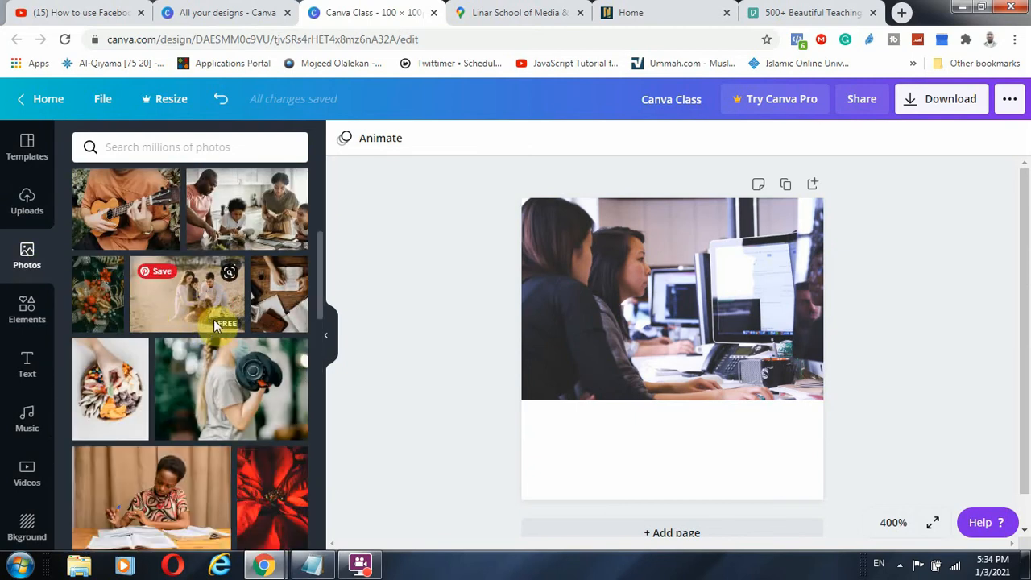
scroll(213, 319, "down", 2)
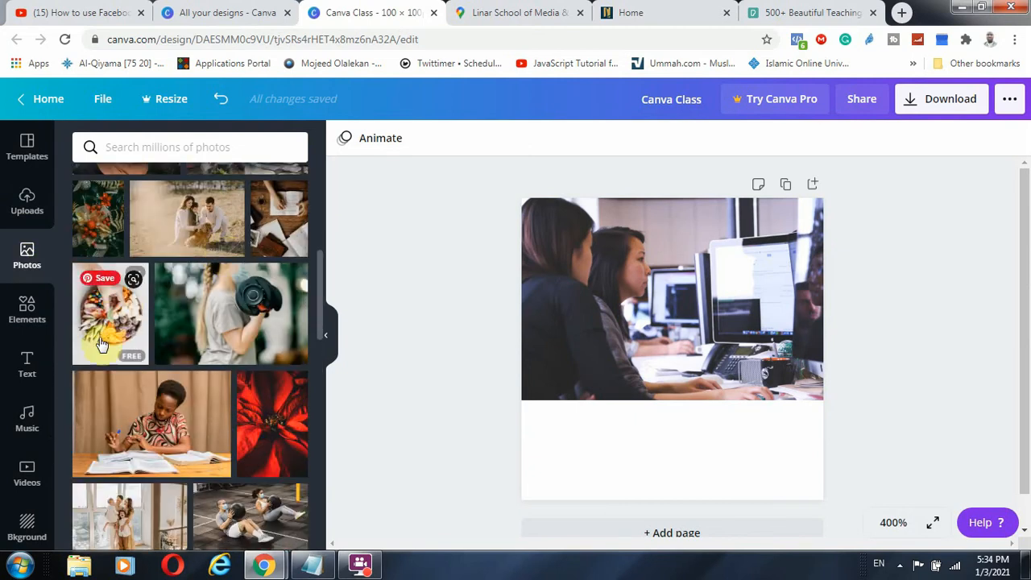
scroll(141, 419, "down", 2)
left_click(158, 354)
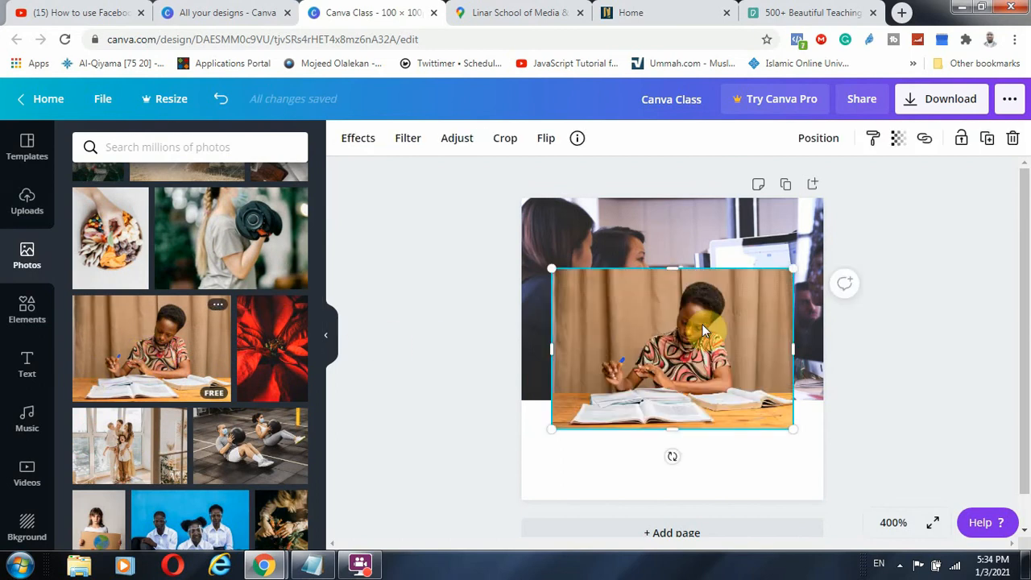
left_click_drag(686, 338, 739, 417)
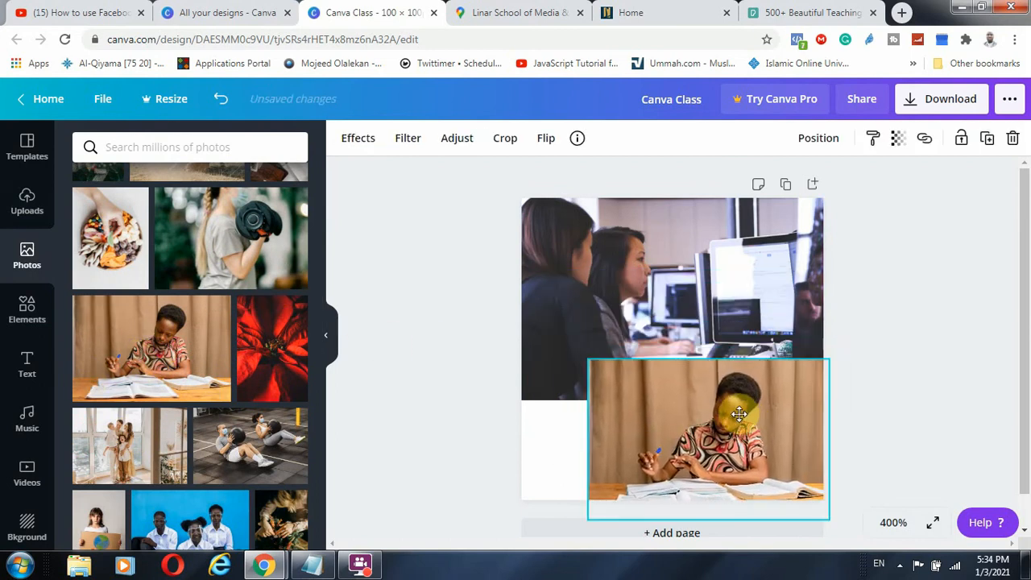
left_click_drag(589, 361, 499, 350)
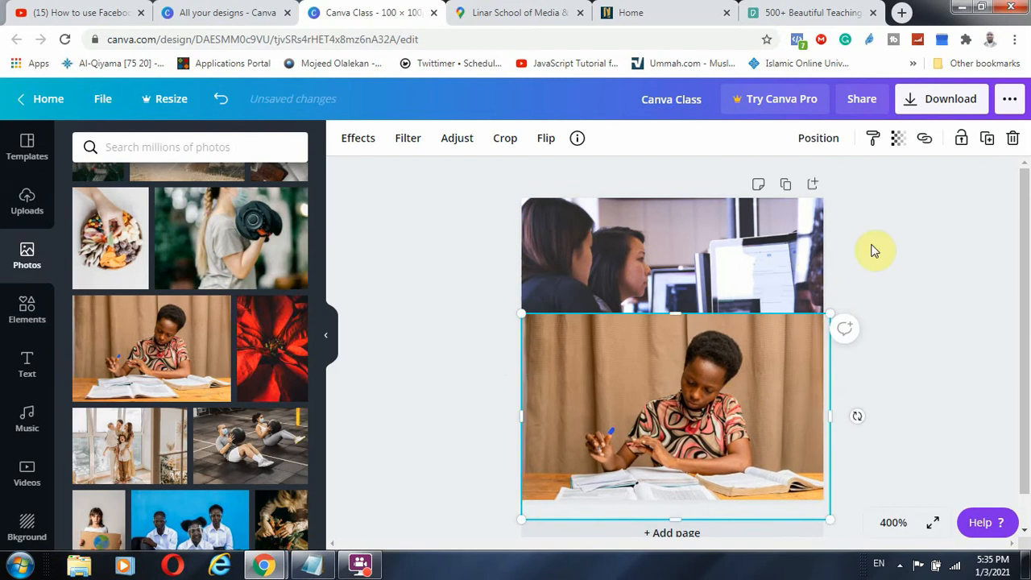
Send the reading-boy photo behind the office photo and move it to the page bottom
left_click(819, 138)
left_click(771, 185)
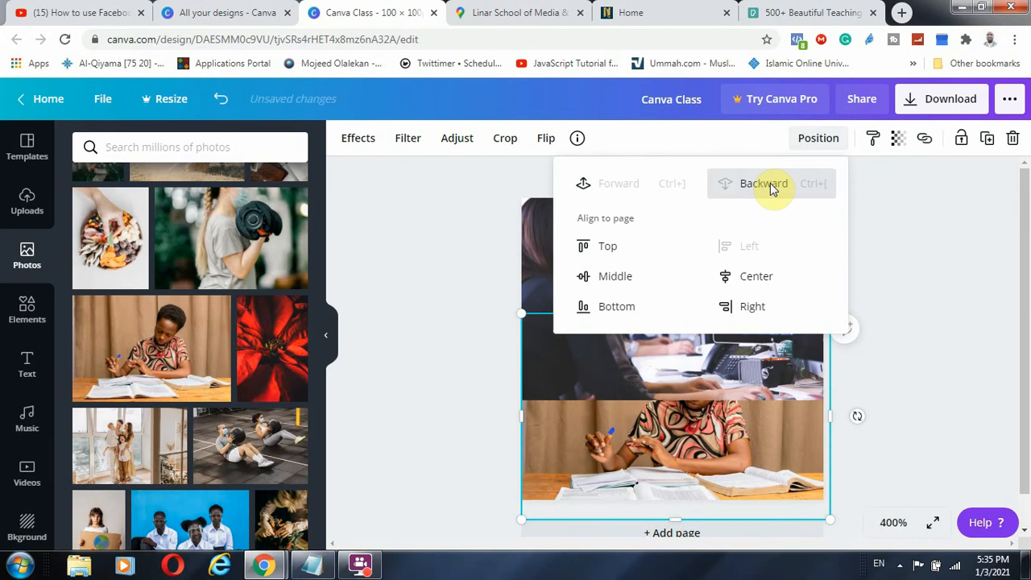
left_click(924, 322)
left_click_drag(764, 441, 760, 516)
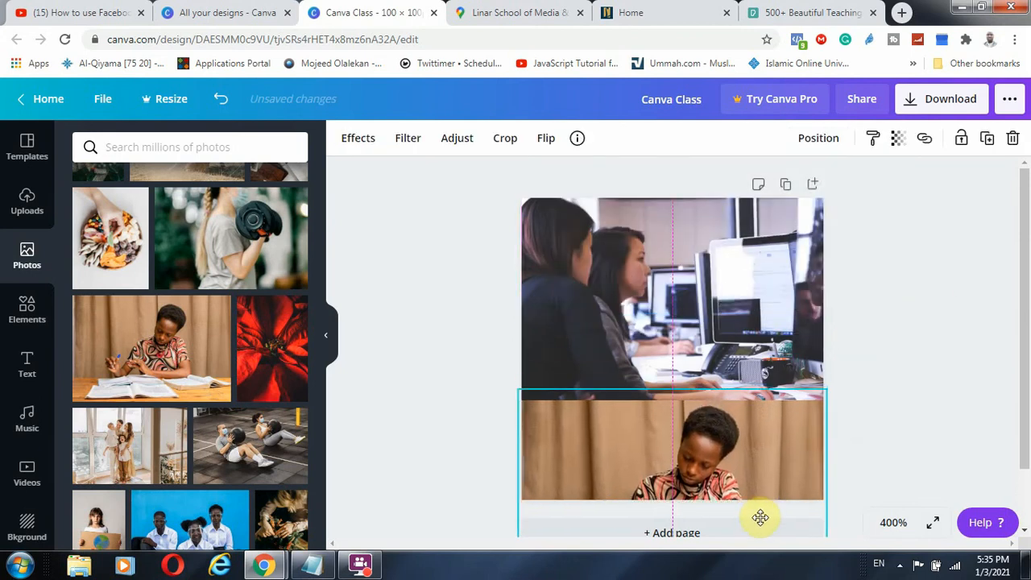
left_click(853, 404)
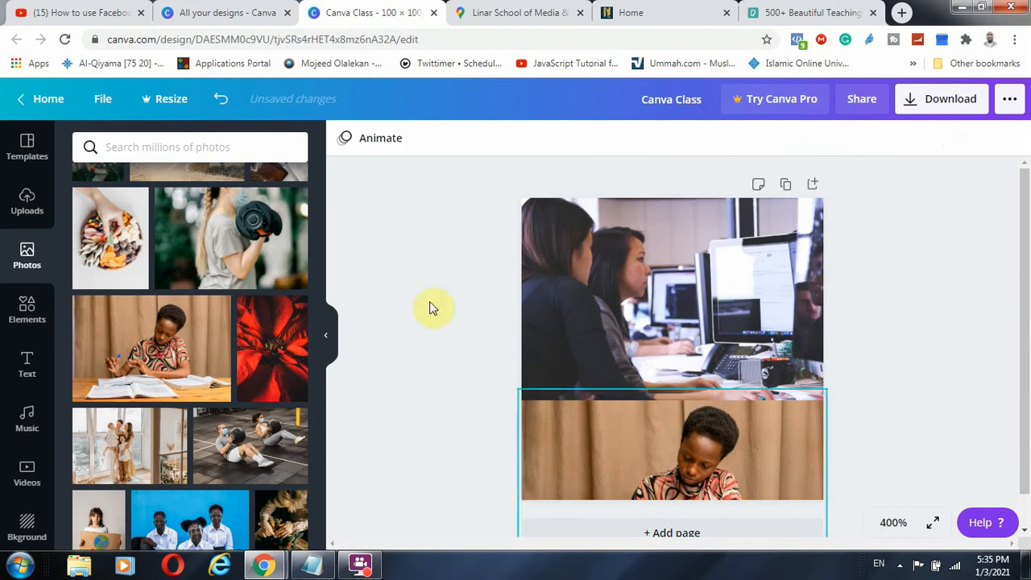
Scroll through more stock photos in the Photos panel
scroll(797, 246, "down", 1)
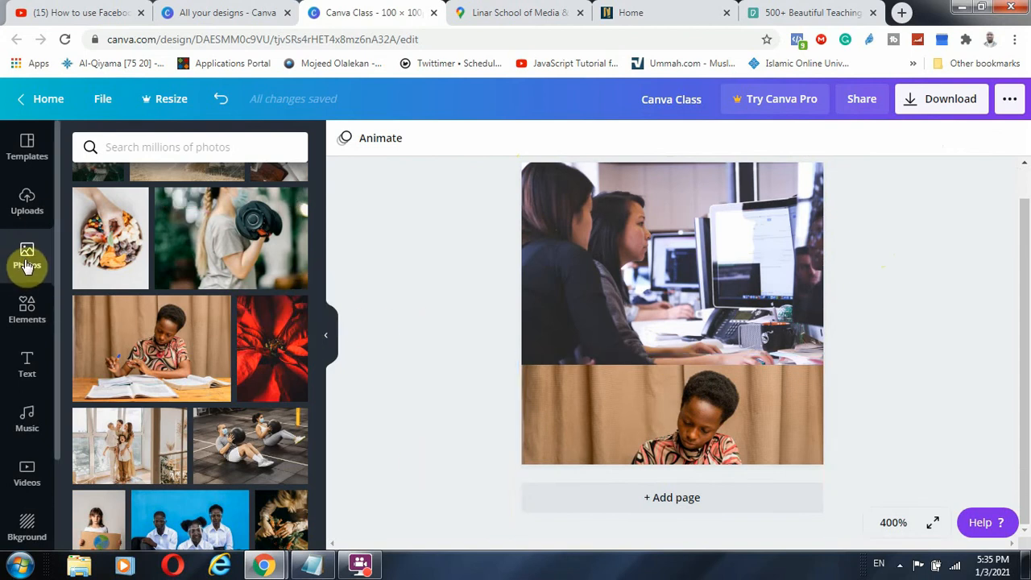
scroll(201, 256, "down", 15)
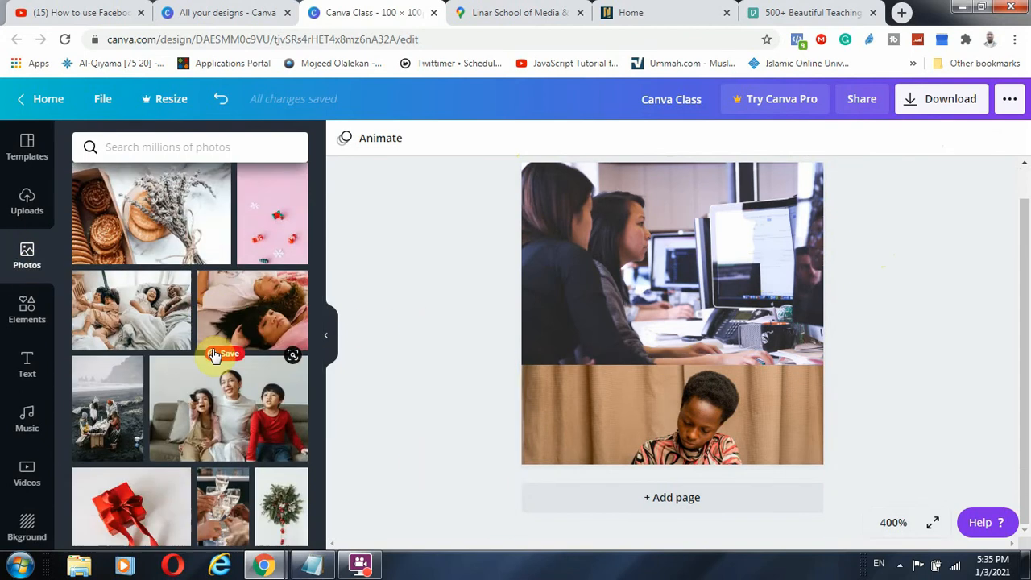
scroll(202, 314, "down", 5)
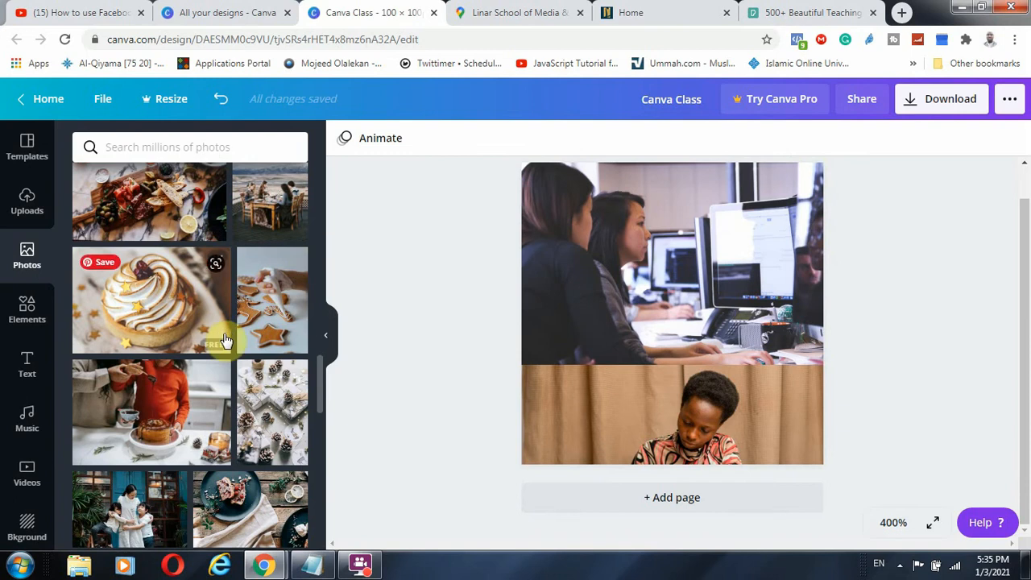
scroll(242, 346, "down", 2)
scroll(246, 352, "down", 2)
scroll(225, 397, "down", 3)
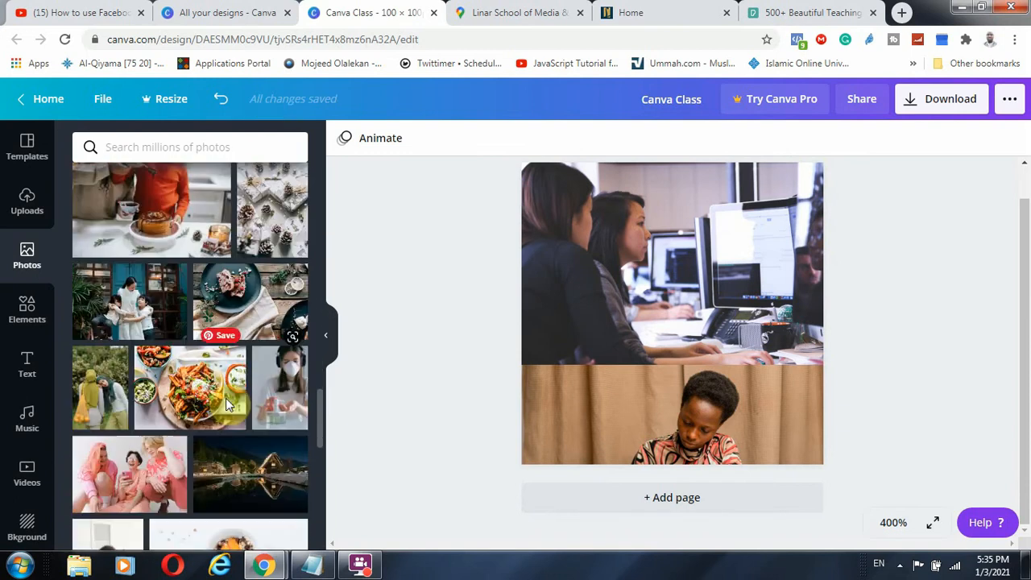
scroll(230, 406, "down", 3)
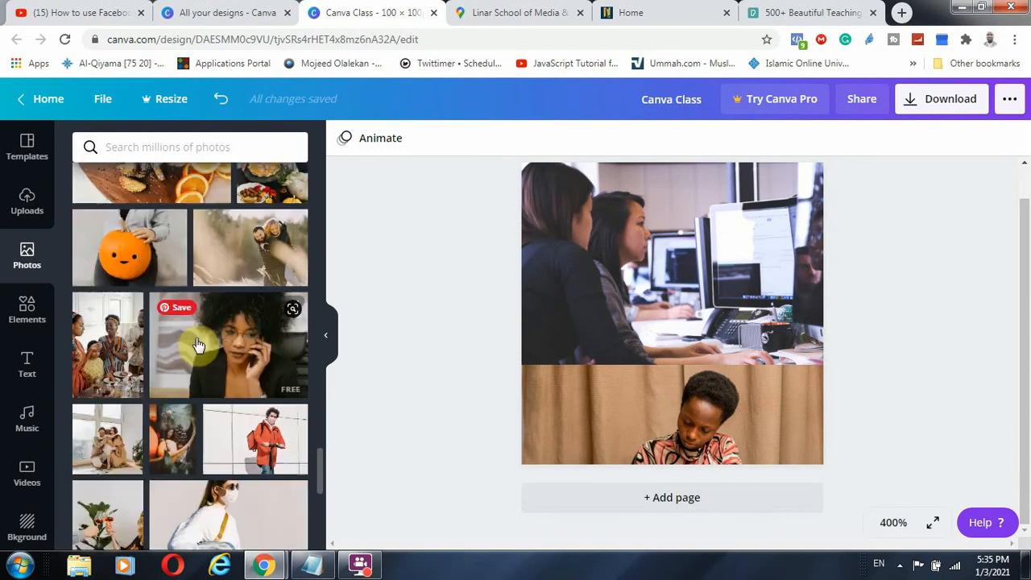
scroll(180, 395, "down", 5)
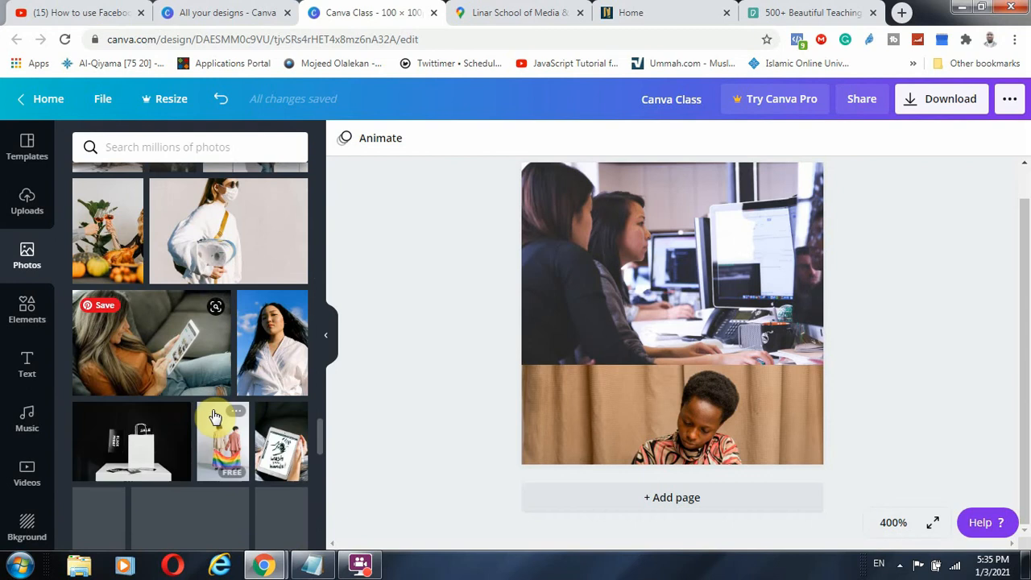
scroll(189, 393, "down", 4)
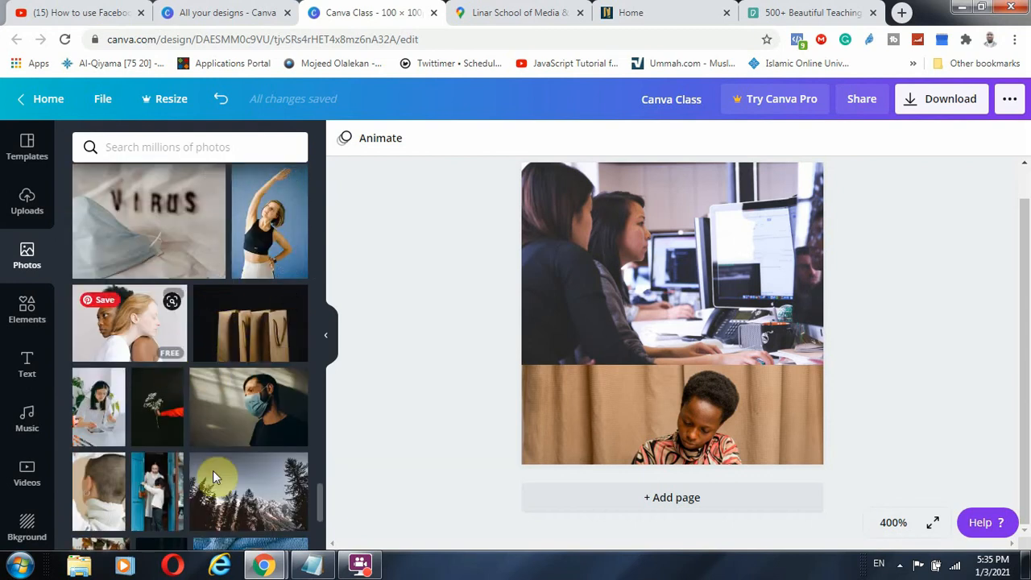
scroll(209, 451, "down", 4)
scroll(204, 434, "down", 5)
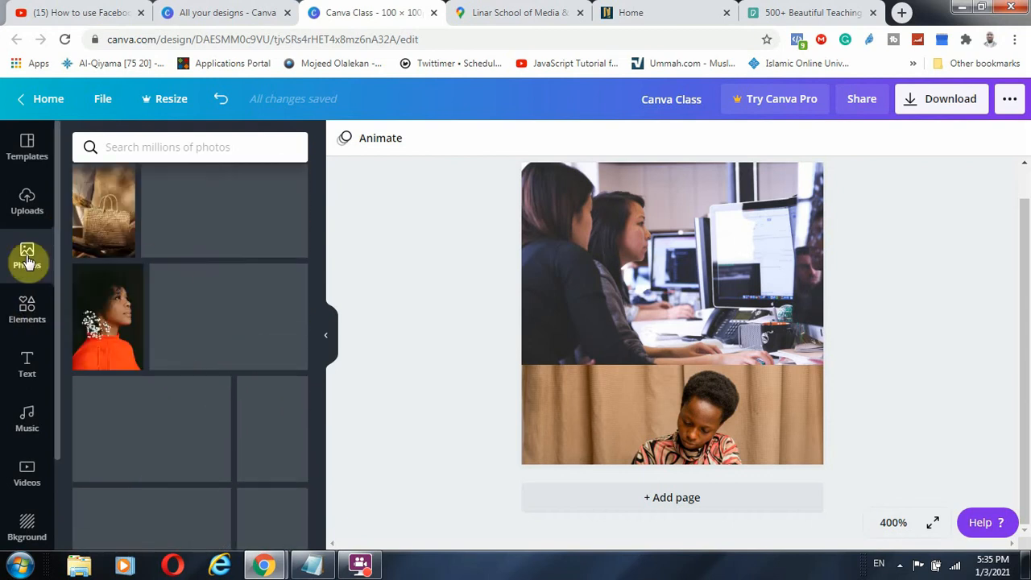
Open the Elements library and browse the recently used elements
left_click(26, 310)
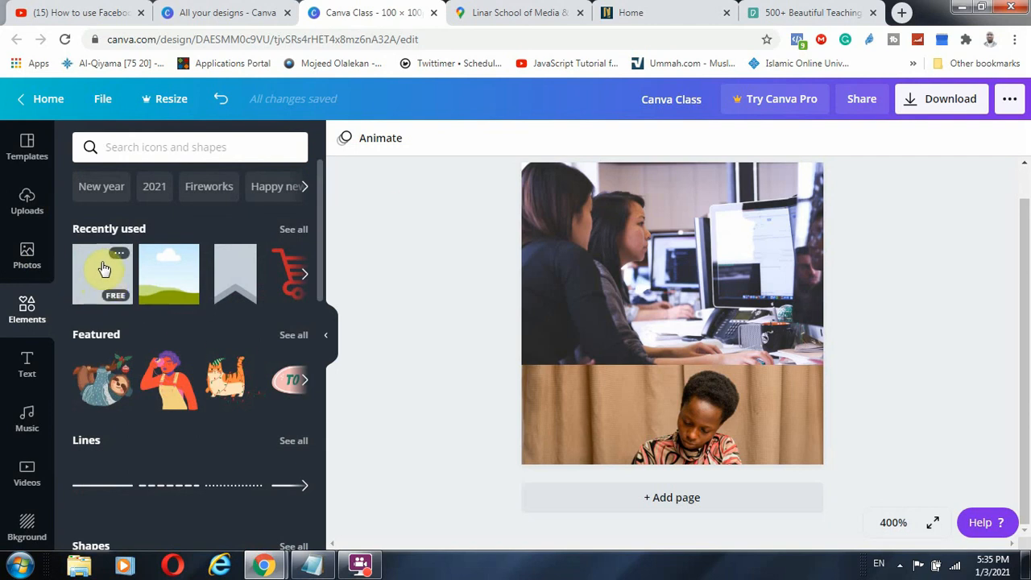
left_click(305, 278)
left_click(305, 279)
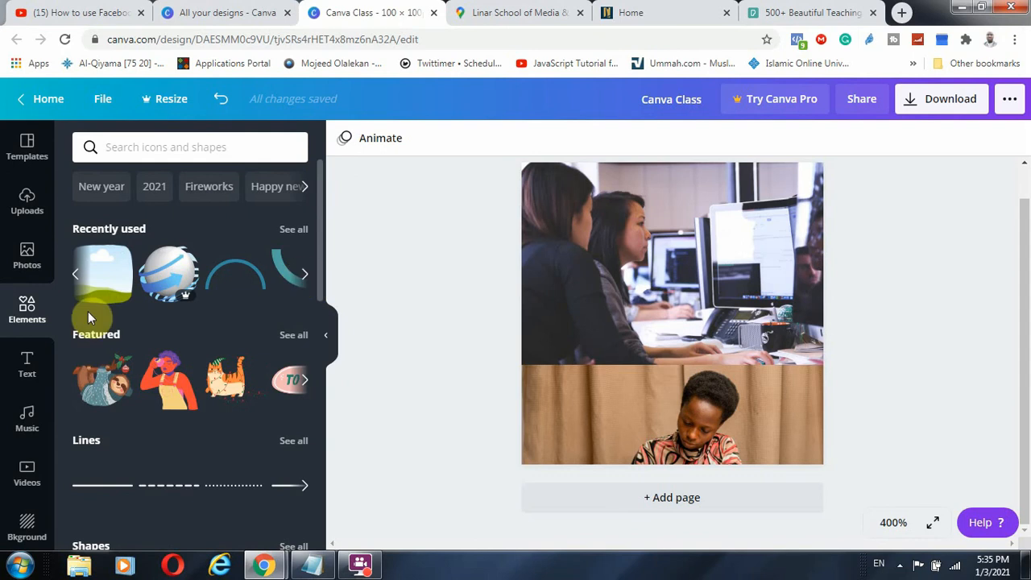
scroll(104, 322, "down", 3)
scroll(112, 322, "up", 3)
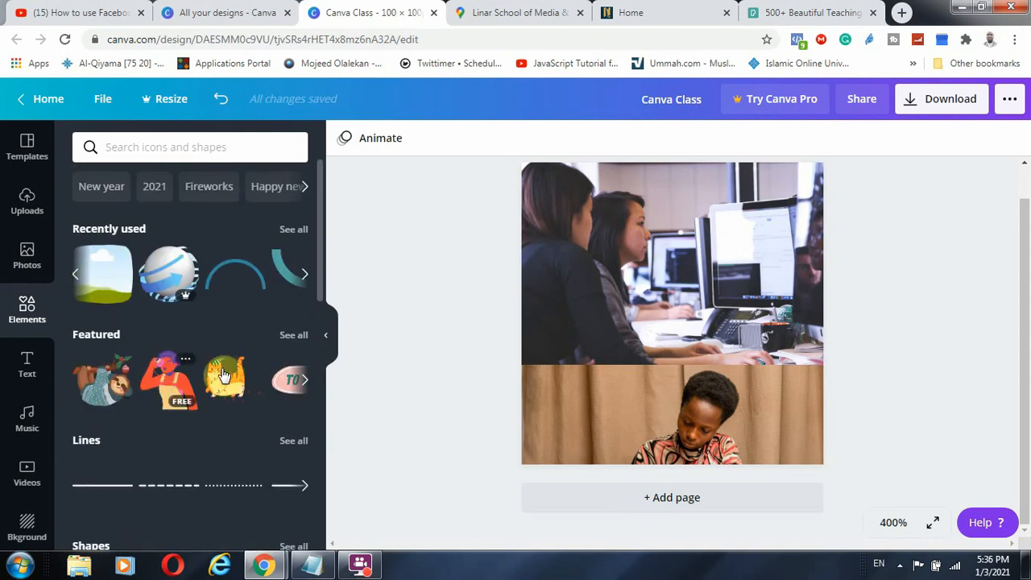
scroll(156, 345, "down", 3)
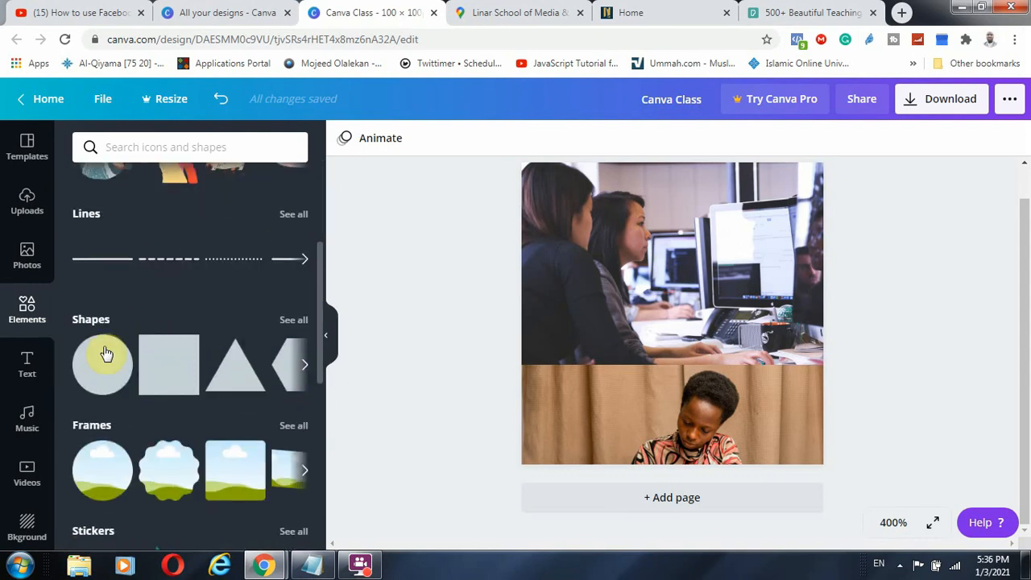
scroll(180, 379, "down", 4)
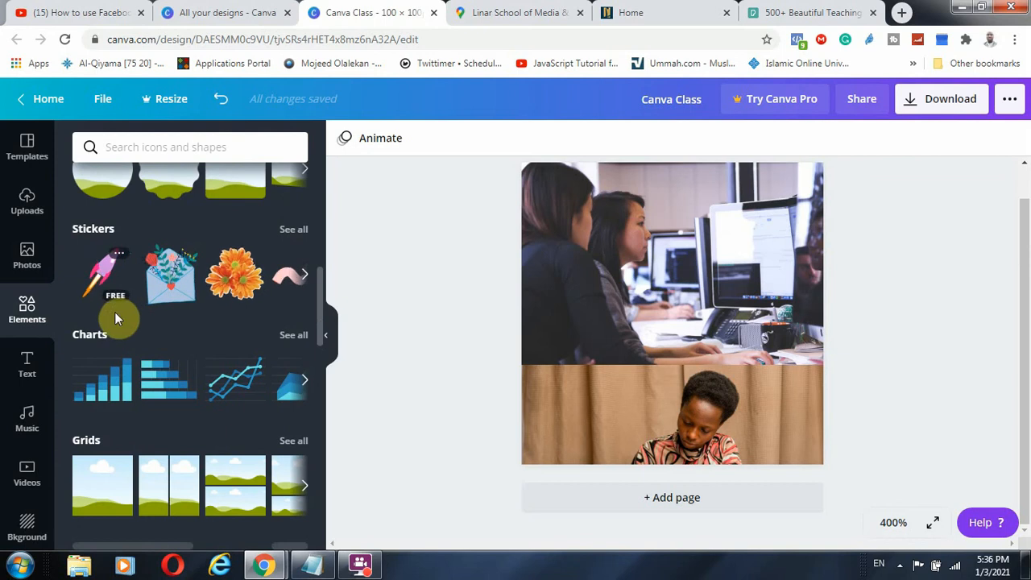
Add a rocket sticker, shrink it, then delete it
left_click(101, 265)
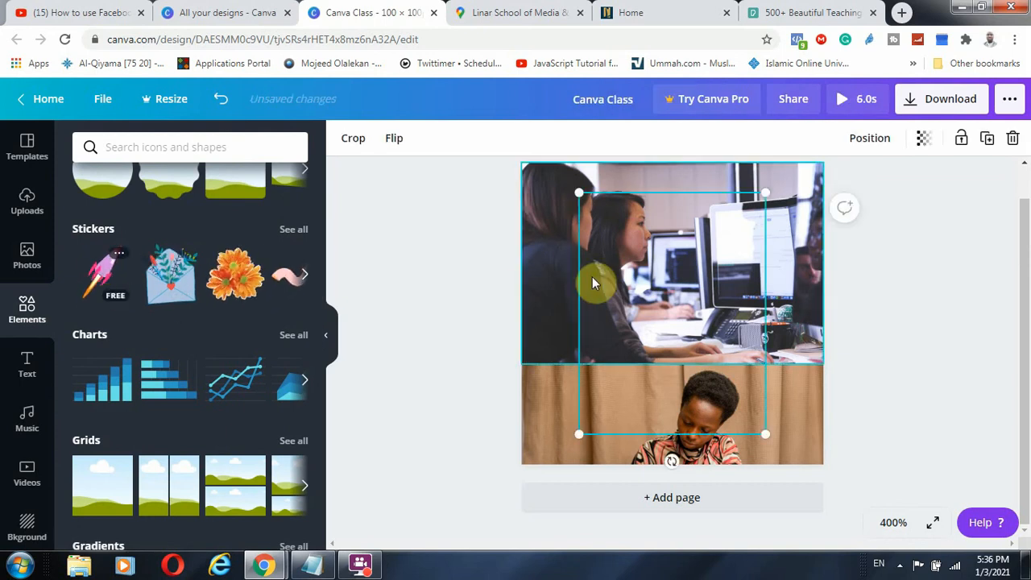
left_click_drag(766, 191, 563, 389)
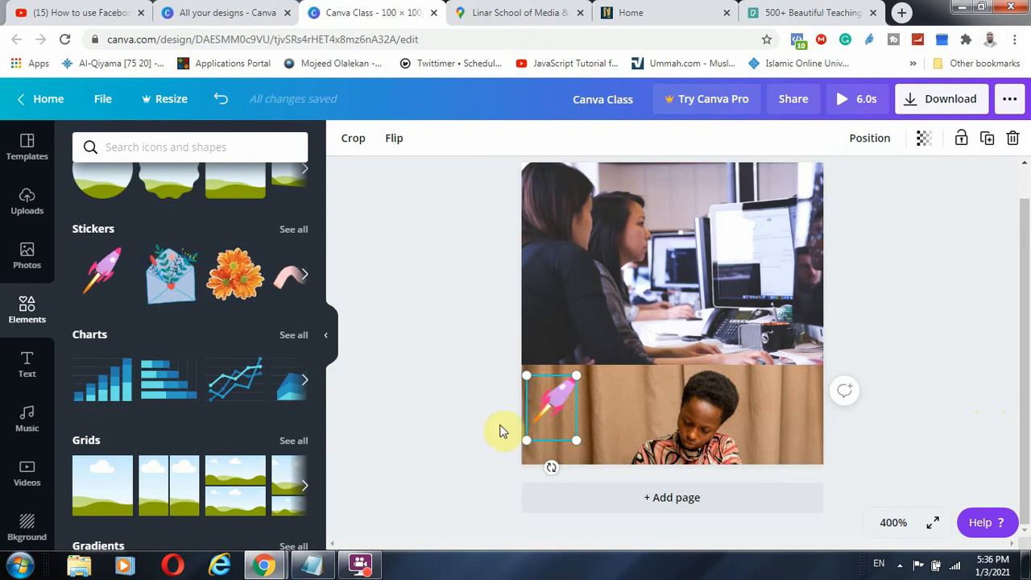
left_click(1012, 137)
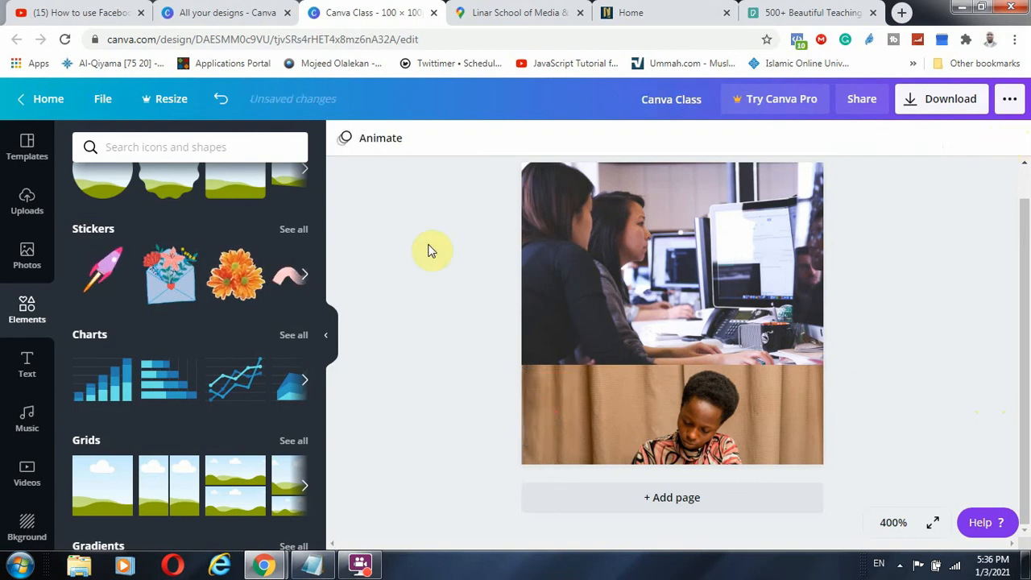
Add a full-page grid layout and reposition the office photo within its frame
left_click_drag(318, 276, 320, 323)
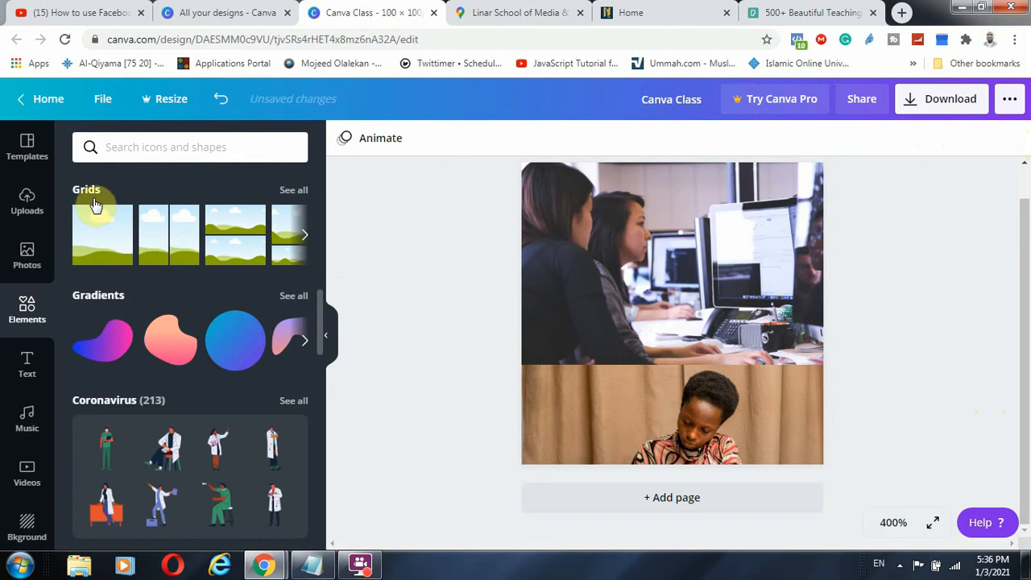
left_click_drag(117, 226, 587, 260)
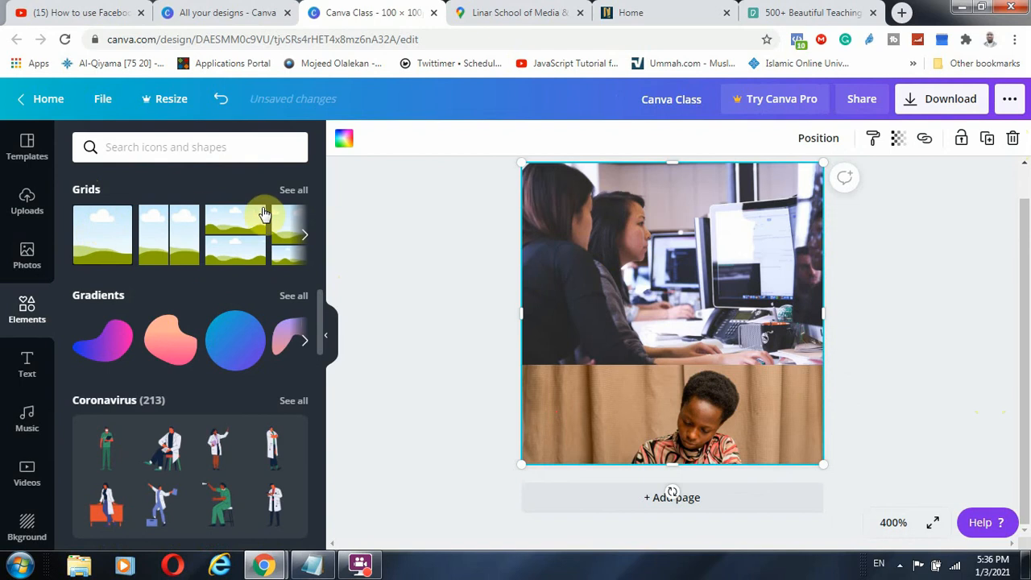
left_click(640, 230)
left_click_drag(648, 182, 625, 233)
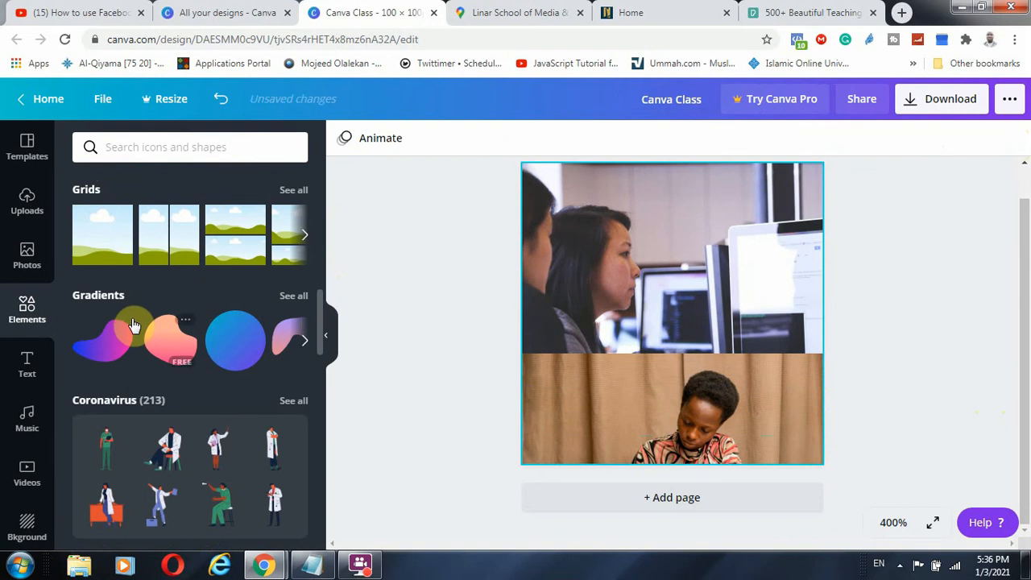
Add a purple gradient blob, enlarge it, and move it toward the lower right corner
scroll(125, 330, "down", 3)
scroll(137, 213, "up", 1)
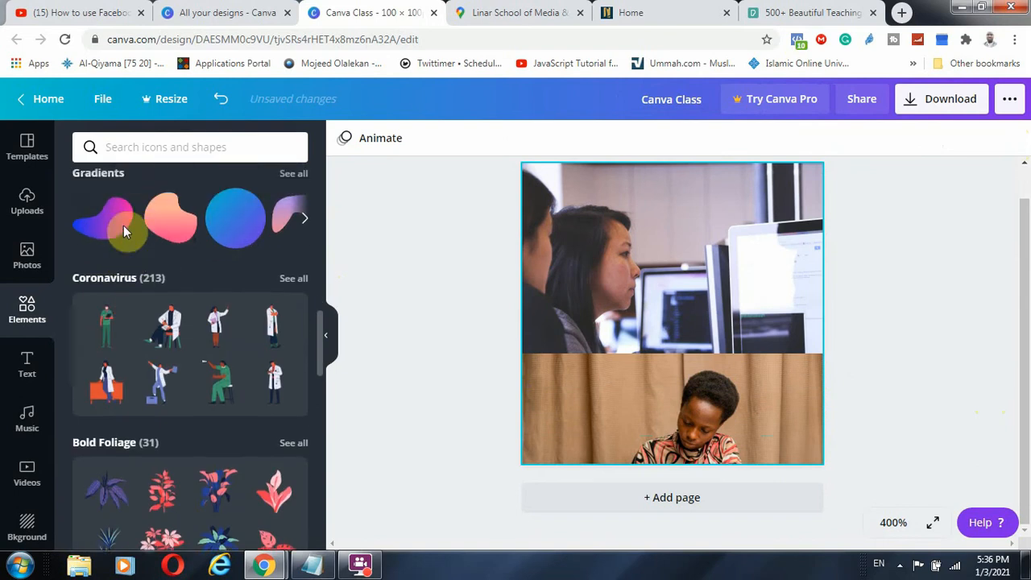
scroll(123, 229, "up", 2)
left_click(103, 354)
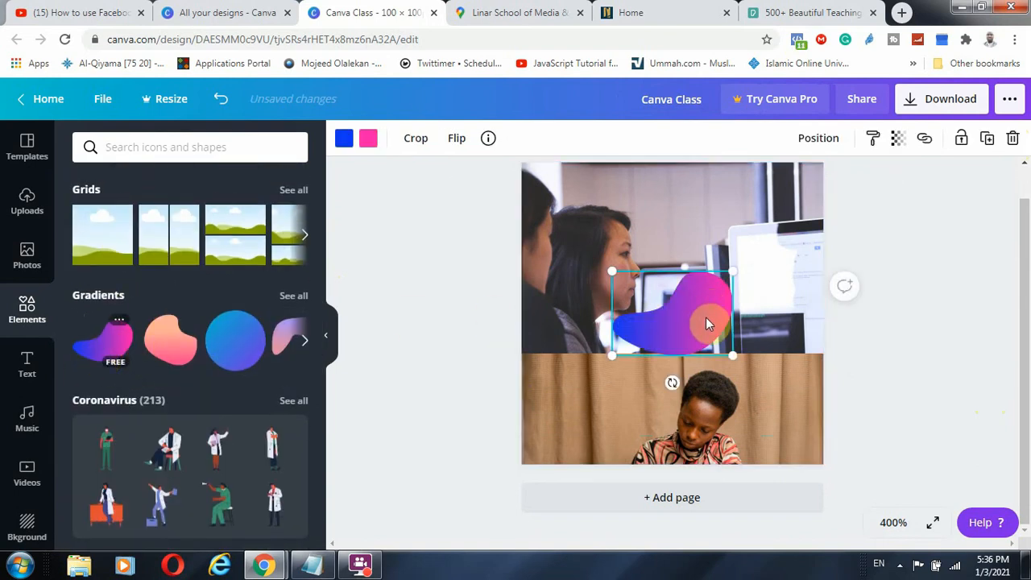
left_click_drag(729, 357, 788, 435)
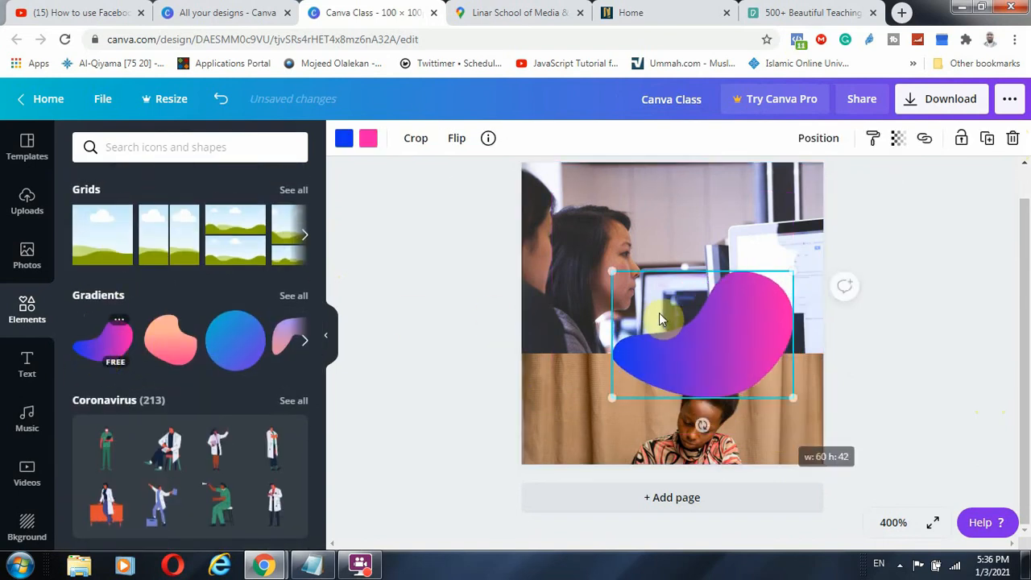
left_click_drag(680, 371, 757, 447)
Adjust the lower photo's transparency and fade the gradient blob to transparency 33
left_click(674, 421)
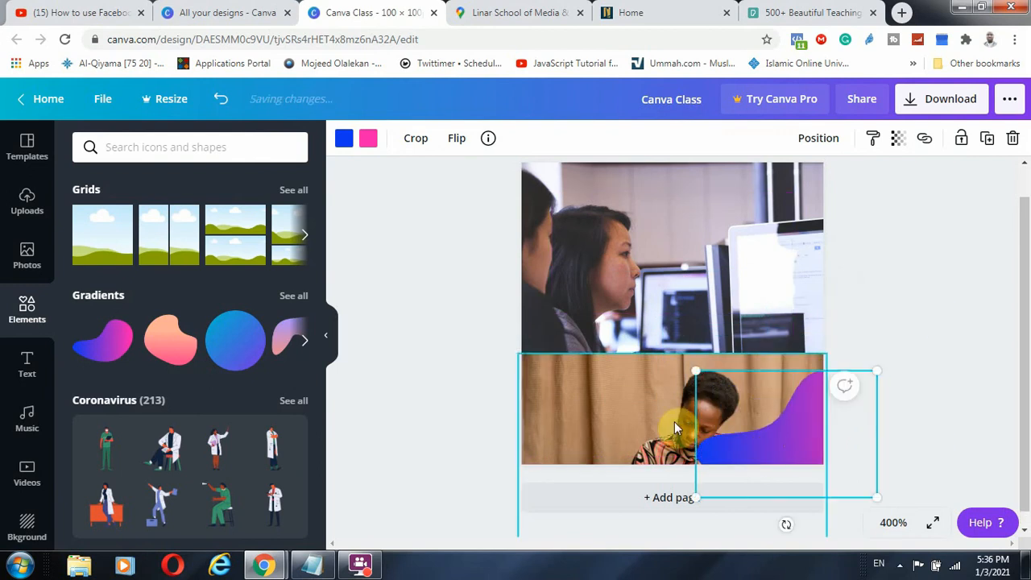
left_click(898, 139)
mouse_move(853, 183)
left_mouse_down()
mouse_move(807, 189)
mouse_move(854, 195)
left_mouse_up()
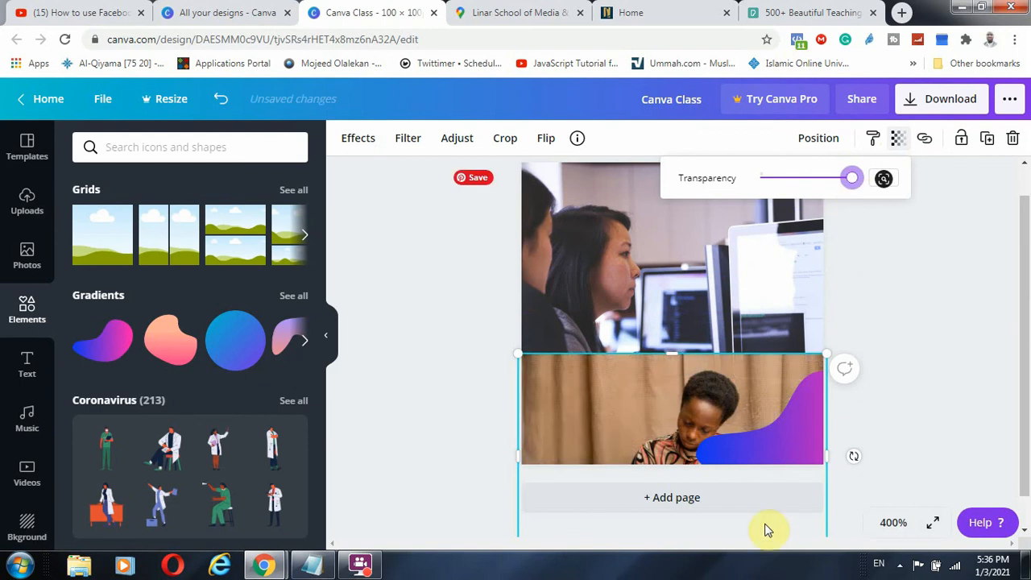
left_click(787, 445)
left_click(897, 139)
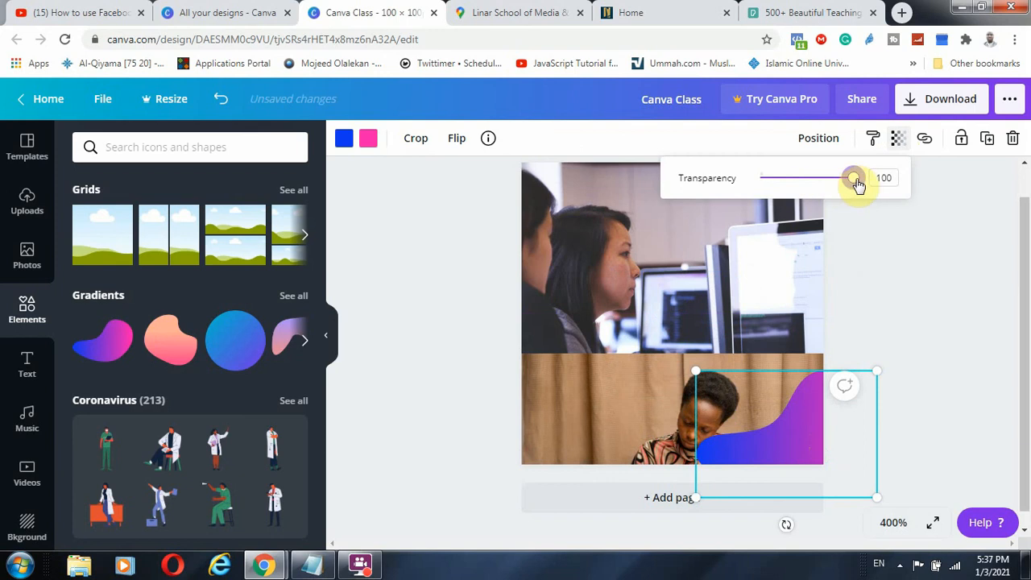
left_click_drag(858, 184, 793, 185)
Move the reading-boy photo into the full-page photo frame
left_click(932, 283)
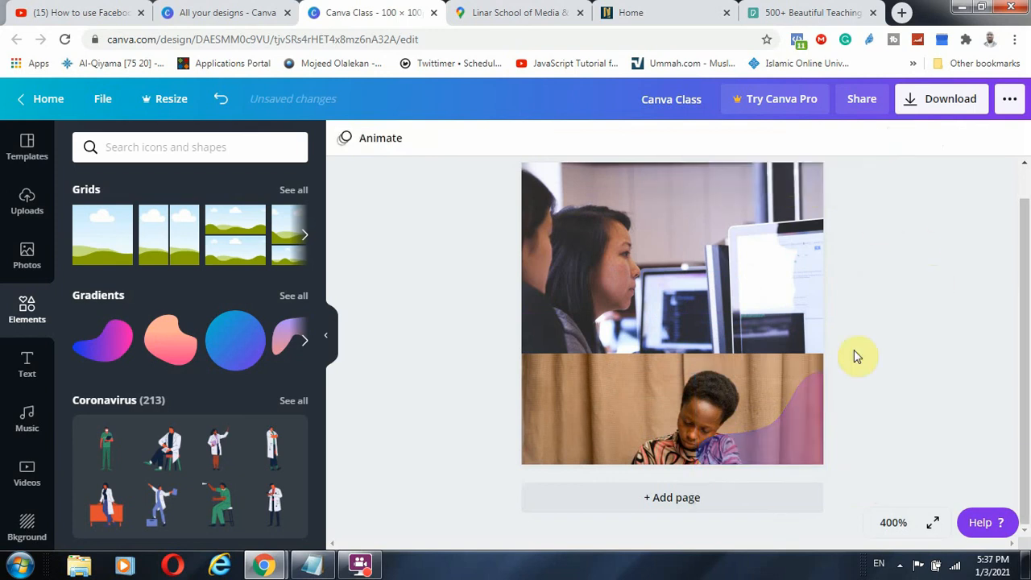
mouse_move(675, 418)
left_mouse_down()
mouse_move(661, 415)
mouse_move(672, 416)
left_mouse_up()
left_click(732, 259)
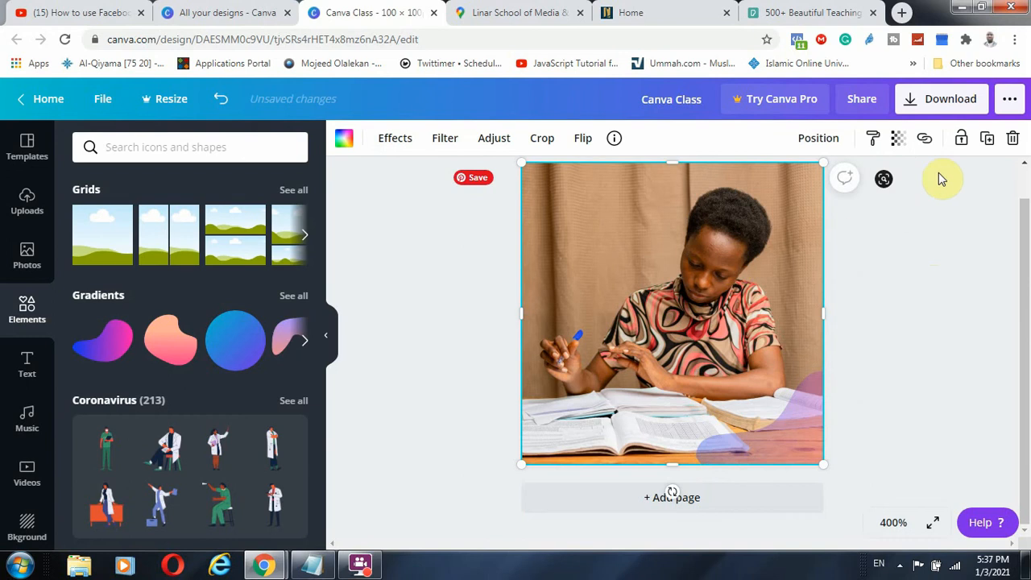
Delete the photo and the cloud-and-hills grid, leaving a blank page
left_click(1012, 138)
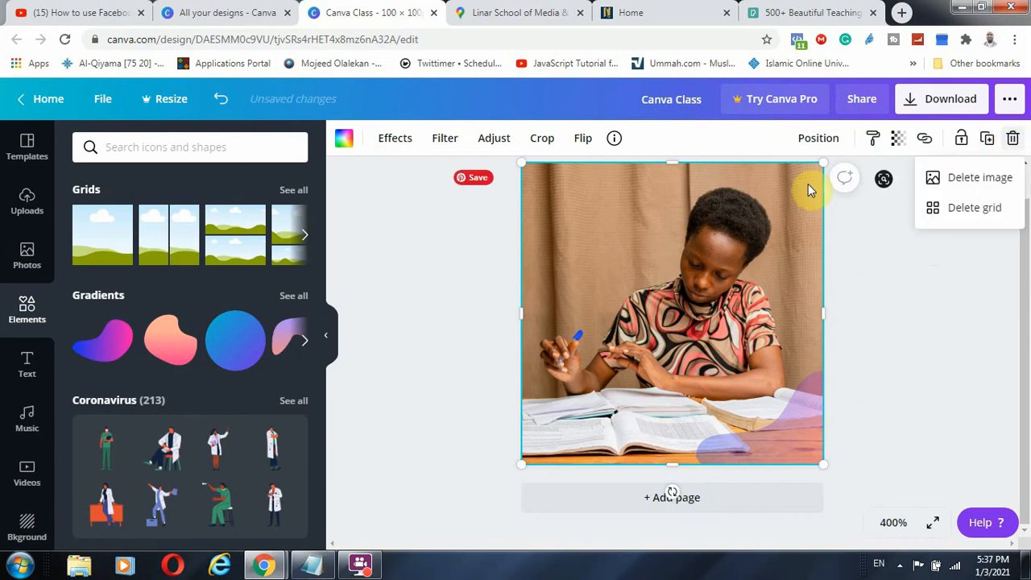
left_click(966, 211)
left_click(1013, 140)
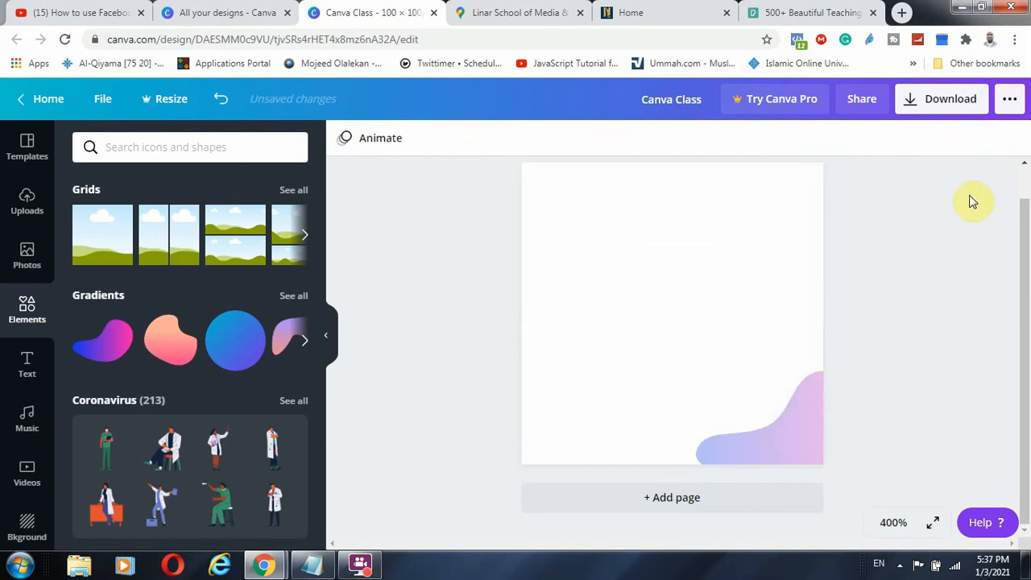
left_click(702, 279)
scroll(223, 290, "up", 4)
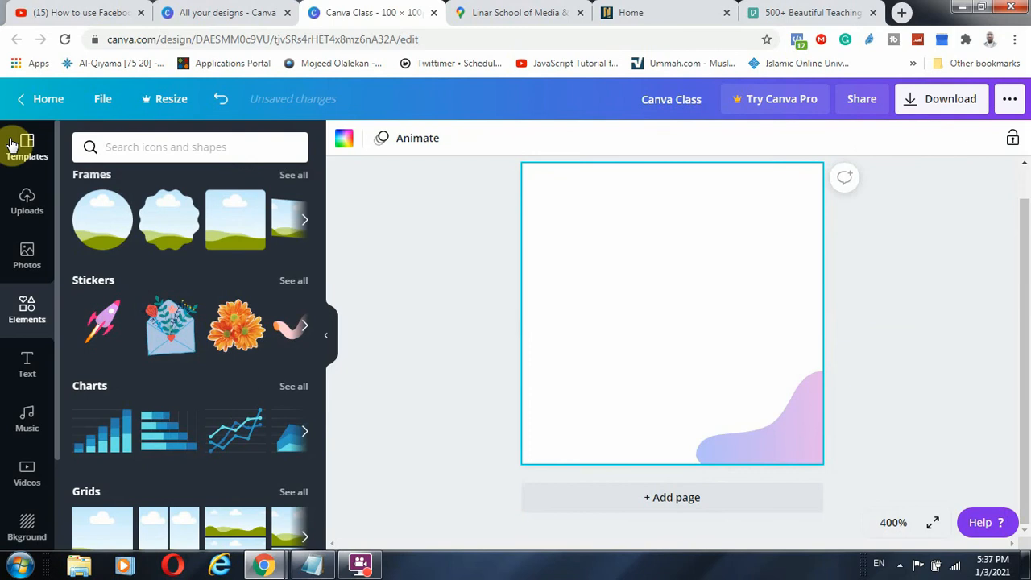
Add the uploaded office photo at the top-left and enlarge it to the page's right edge
left_click(27, 197)
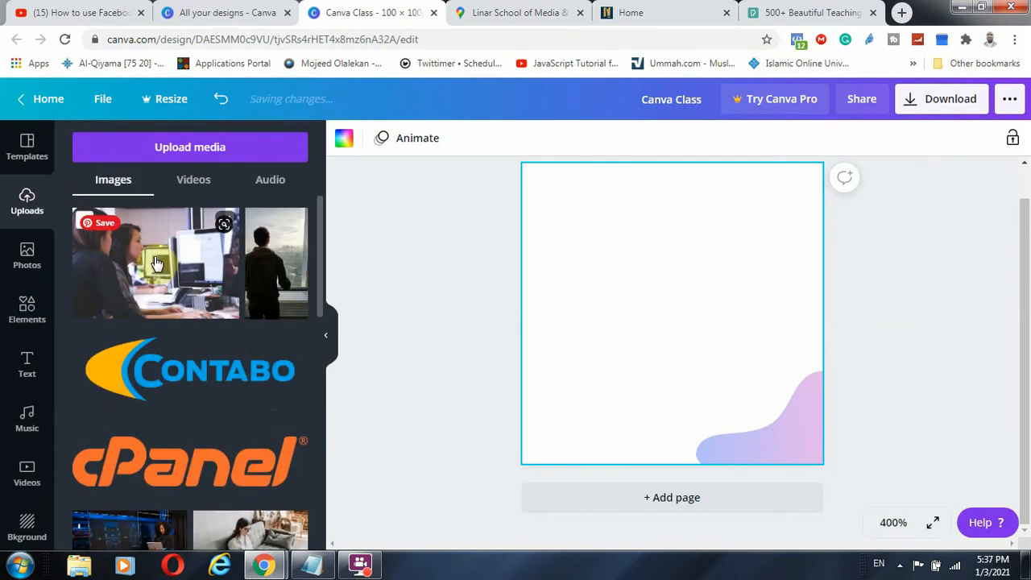
left_click(157, 263)
left_click_drag(628, 295, 593, 230)
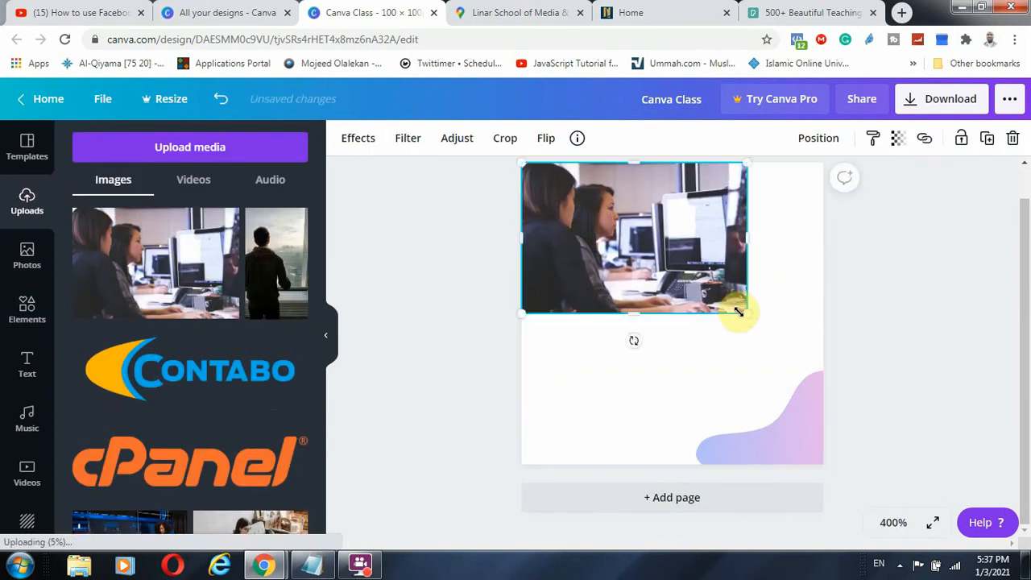
left_click_drag(749, 314, 832, 356)
Add the recently used boy photo to the lower page, stretched to full page width
left_click(26, 256)
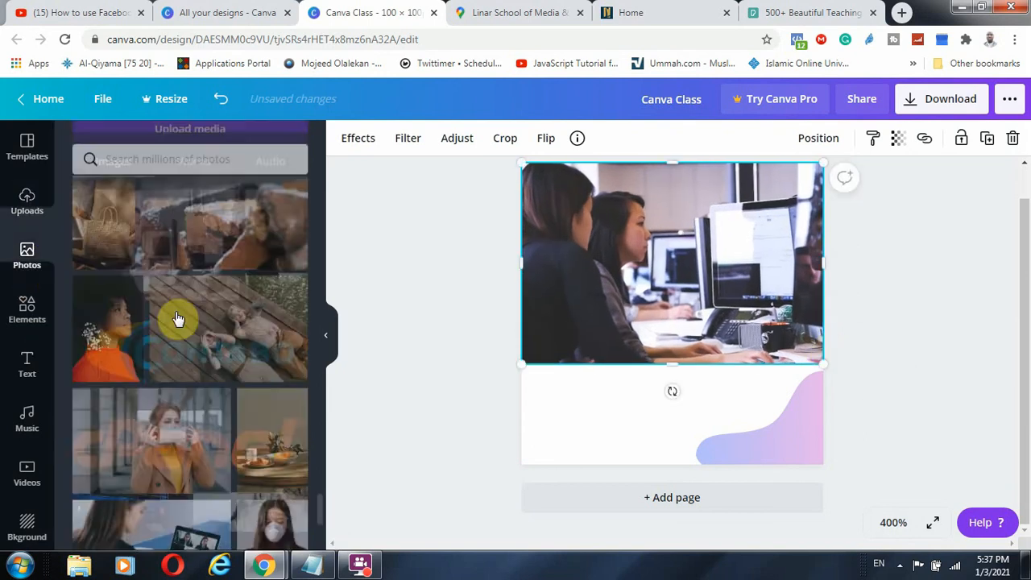
scroll(179, 287, "up", 15)
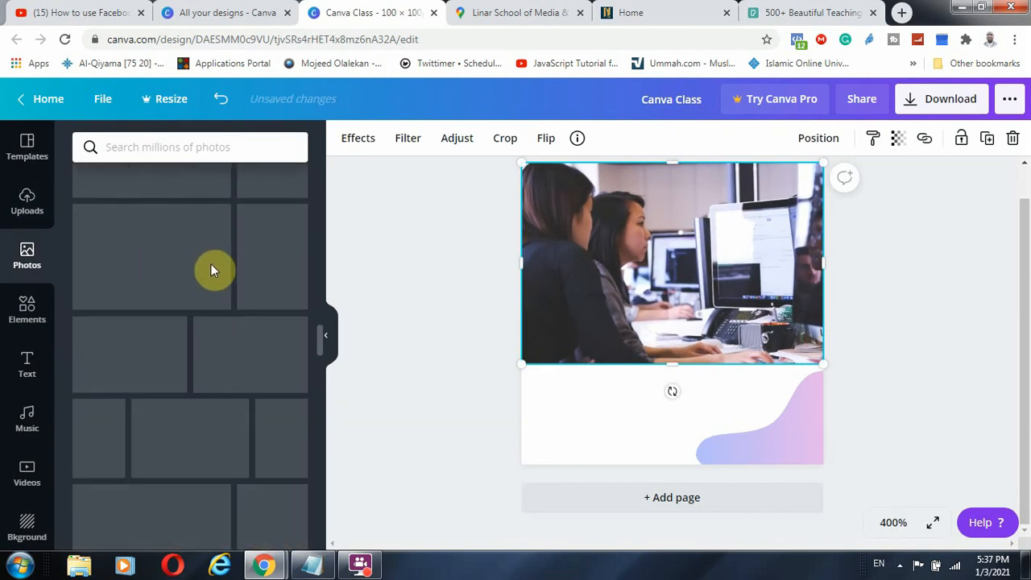
scroll(182, 267, "up", 10)
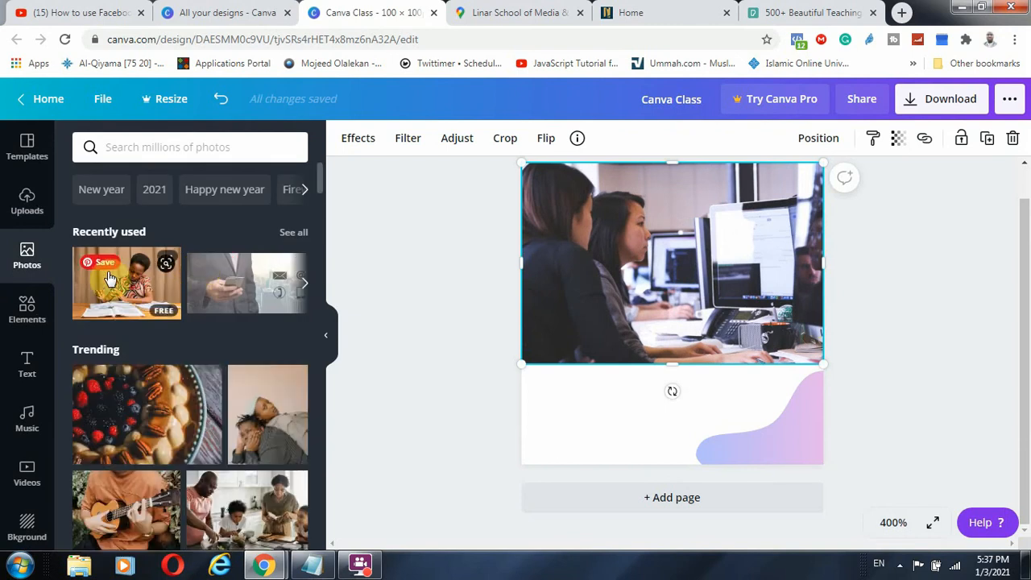
left_click(107, 264)
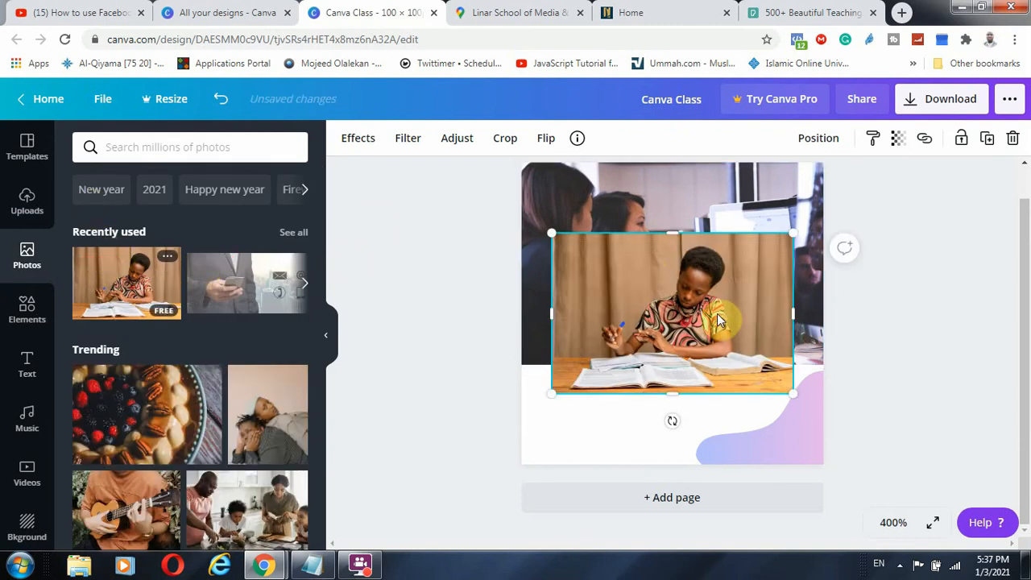
left_click_drag(719, 321, 679, 429)
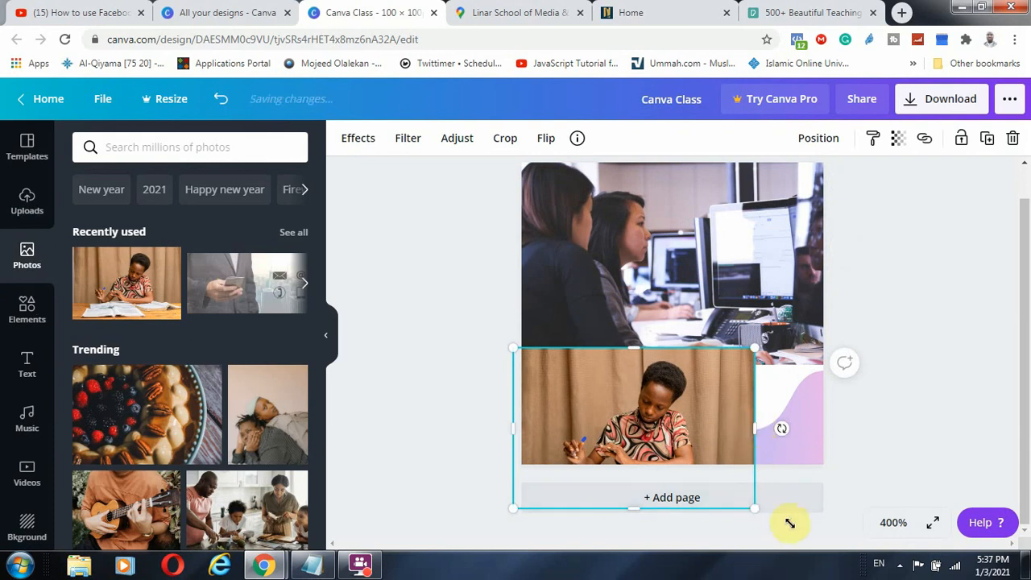
left_click_drag(789, 523, 858, 528)
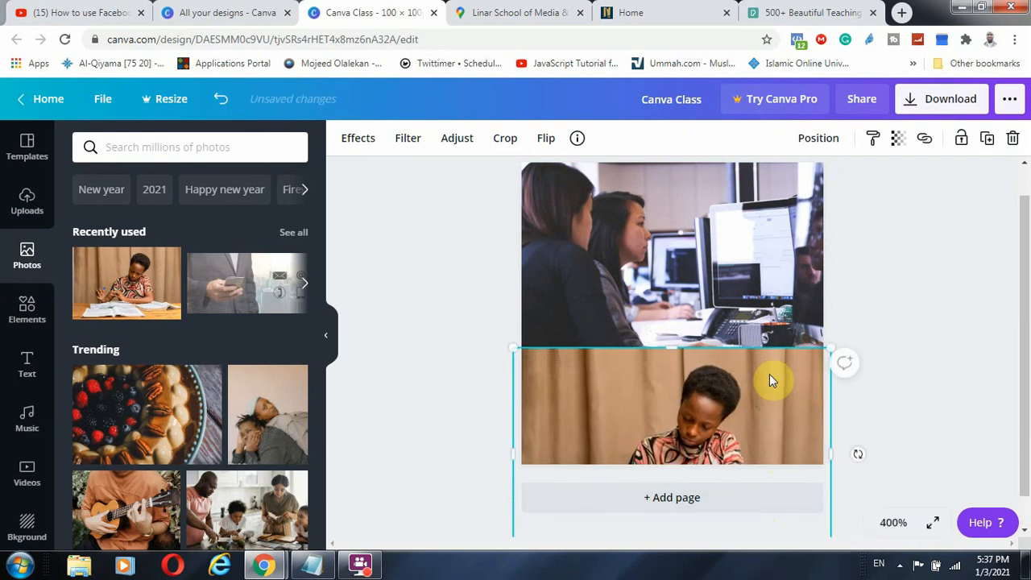
Send the boy photo two layers backward, behind the office photo
left_click(822, 137)
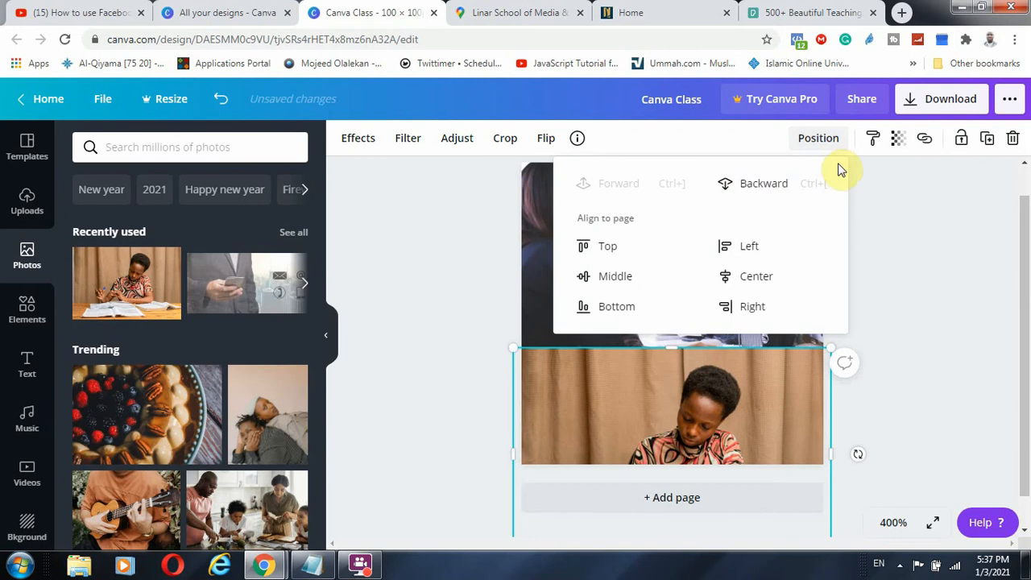
left_click(771, 185)
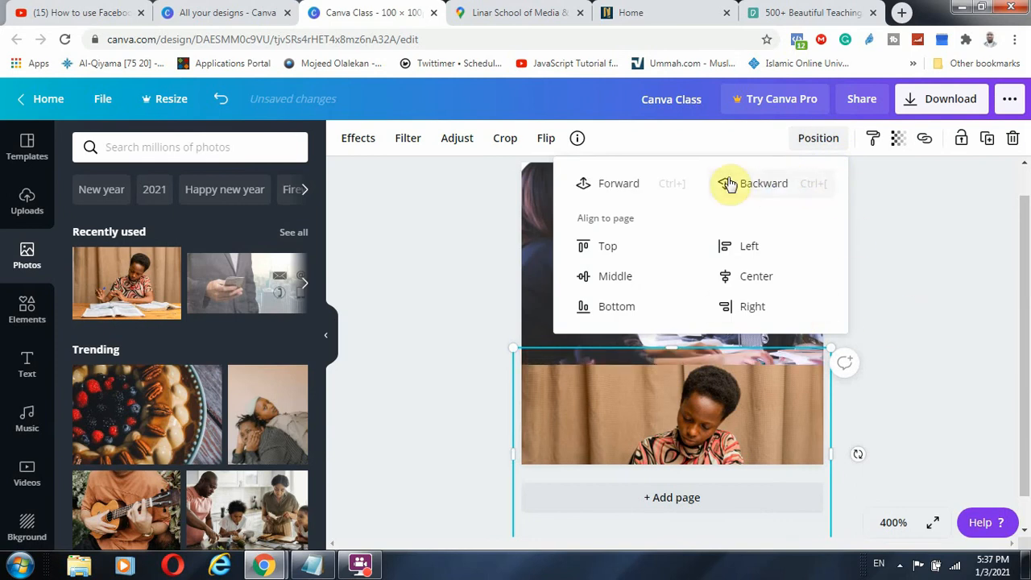
left_click(761, 186)
left_click(851, 341)
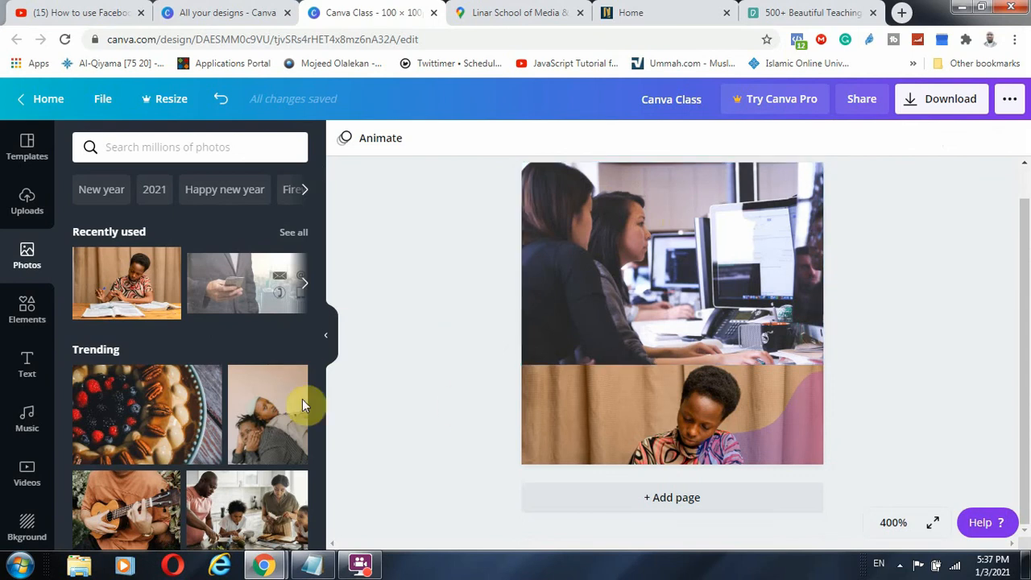
Add a square shape and enlarge it to cover the whole page
left_click(26, 302)
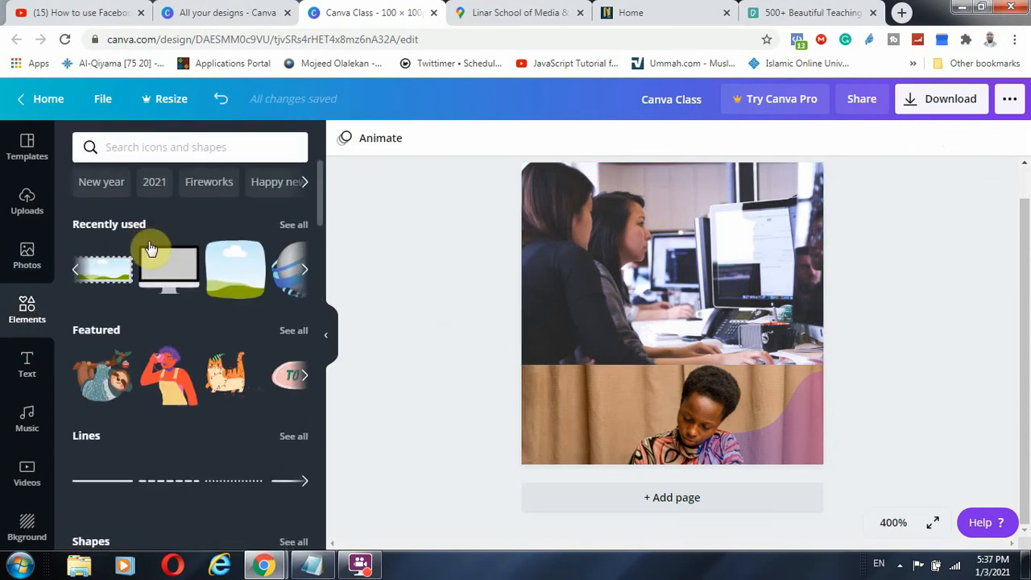
scroll(161, 332, "down", 3)
left_click(169, 370)
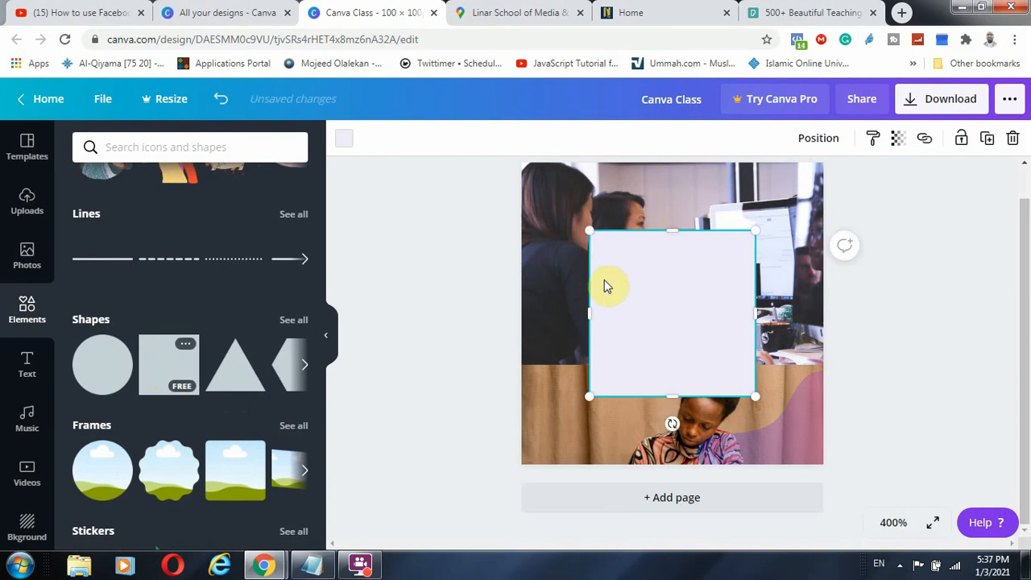
left_click_drag(587, 231, 528, 171)
left_click_drag(785, 430, 810, 453)
Colour the square deep blue #1404D4 using a custom colour
left_click(343, 145)
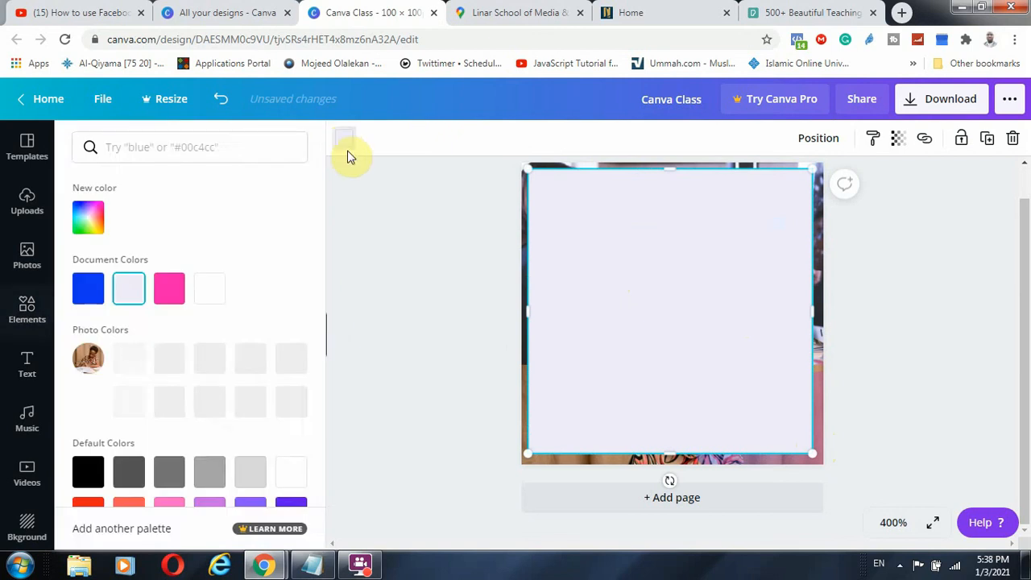
left_click(345, 140)
left_click(343, 139)
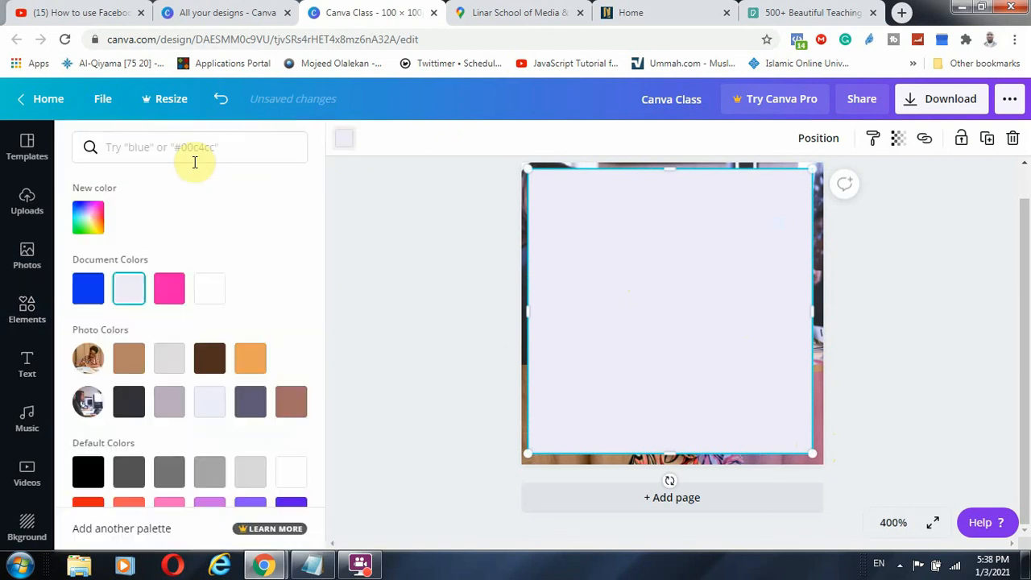
left_click_drag(176, 298, 281, 266)
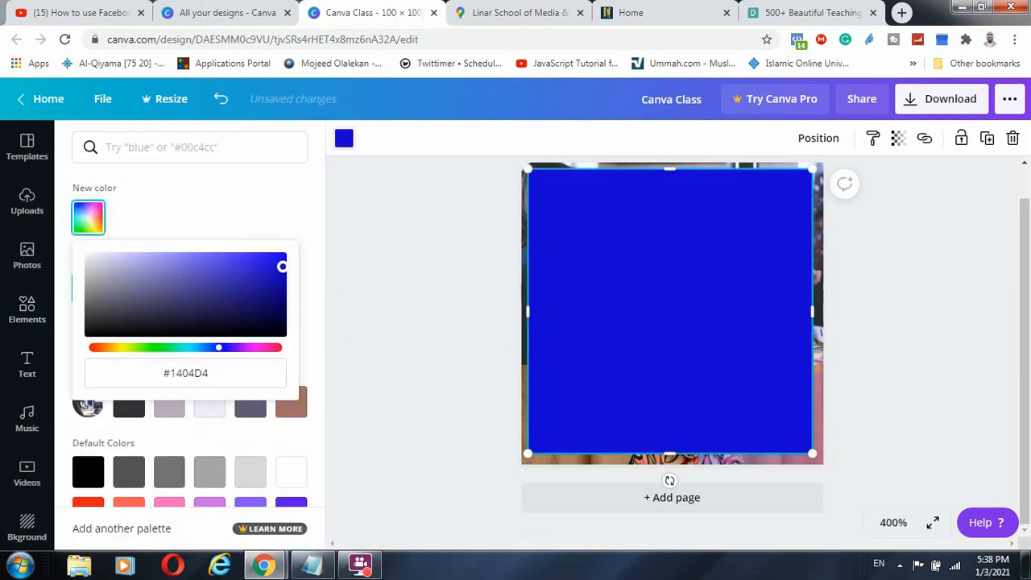
left_click(548, 241)
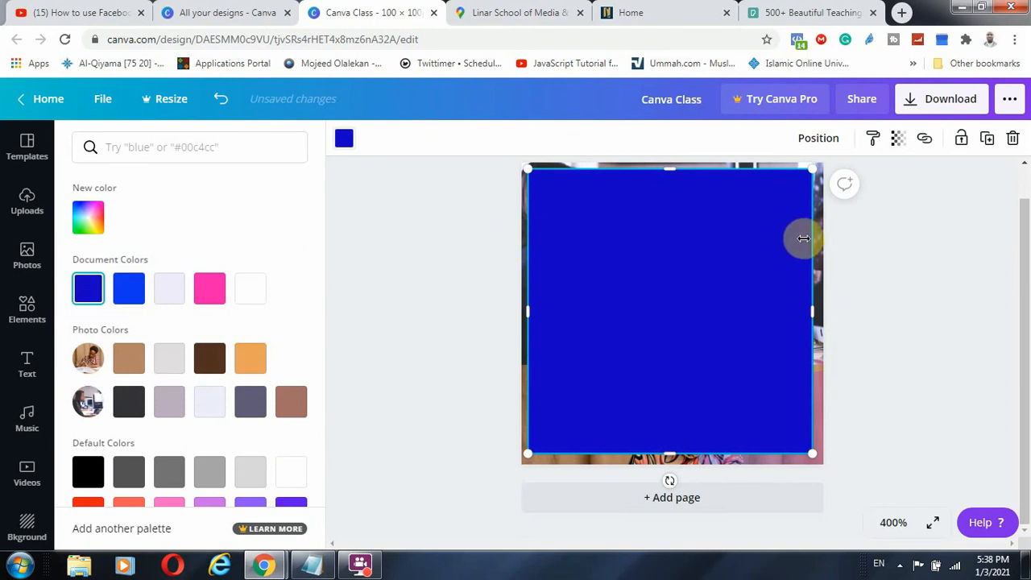
Set the square's transparency to 34 and centre it horizontally on the page
left_click(898, 140)
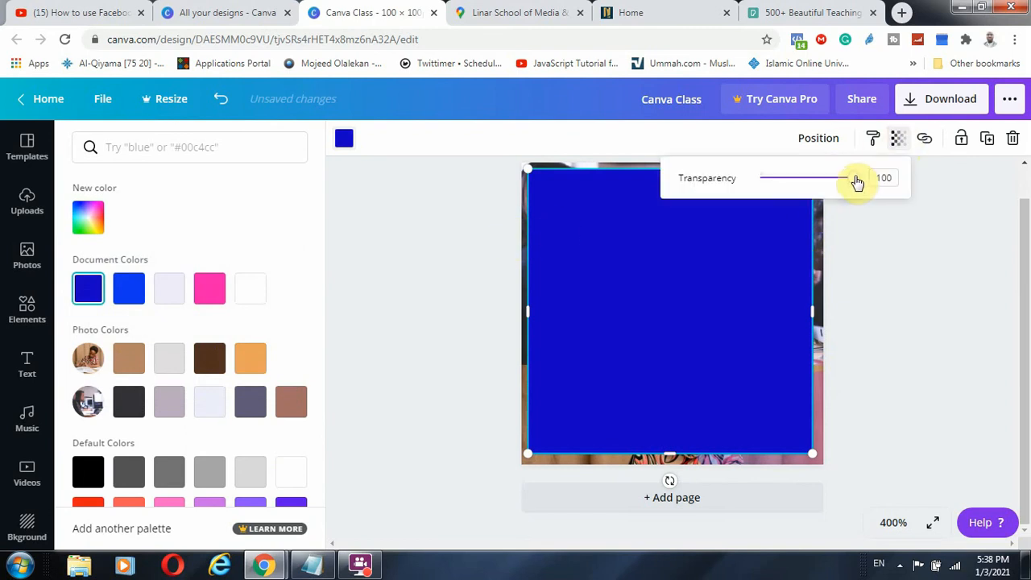
left_click_drag(857, 182, 793, 189)
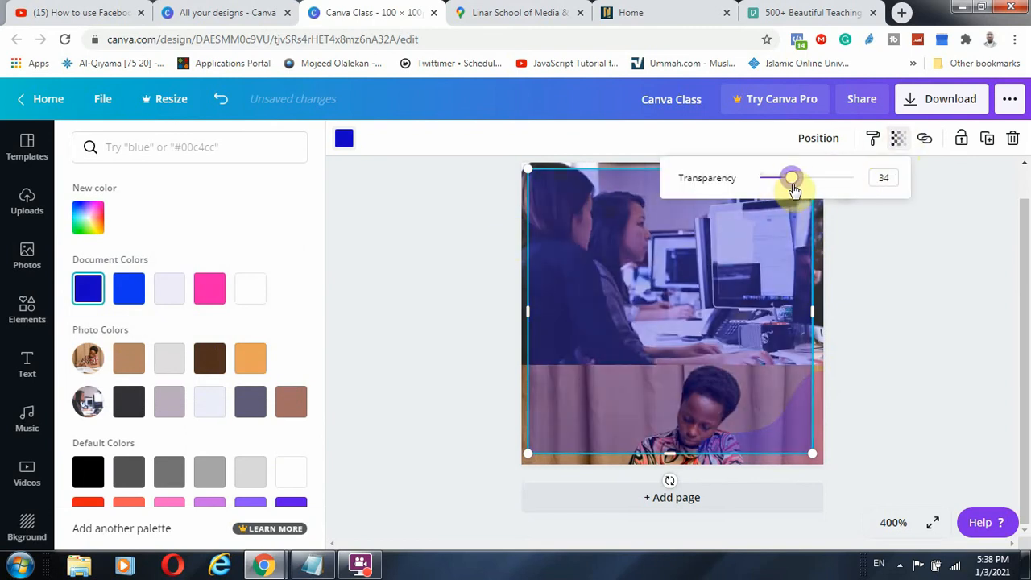
mouse_move(707, 292)
left_mouse_down()
mouse_move(718, 290)
mouse_move(703, 288)
left_mouse_up()
left_click(26, 310)
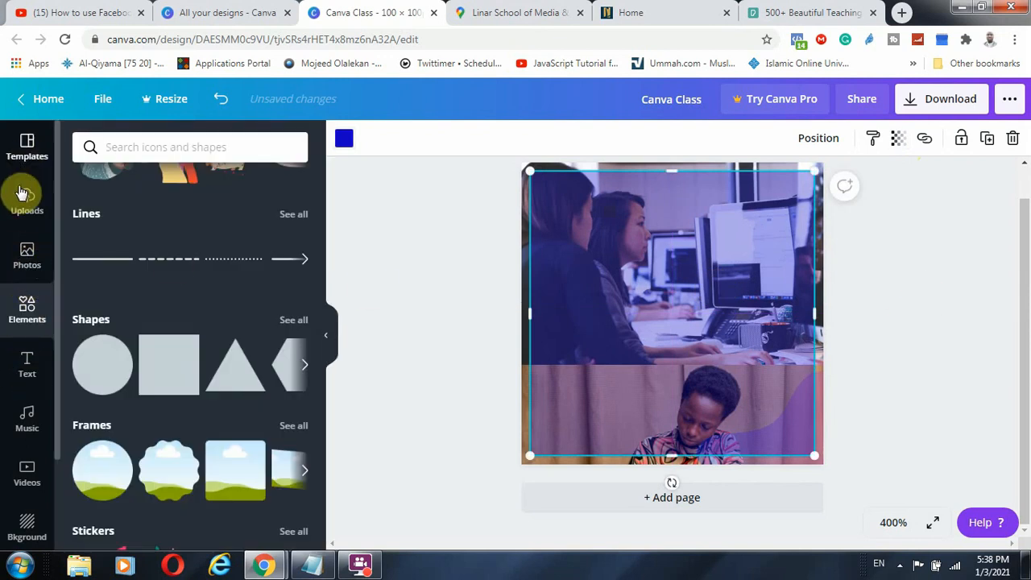
Add a heading text box and replace its placeholder with 'Learning Is Fun'
scroll(27, 337, "down", 1)
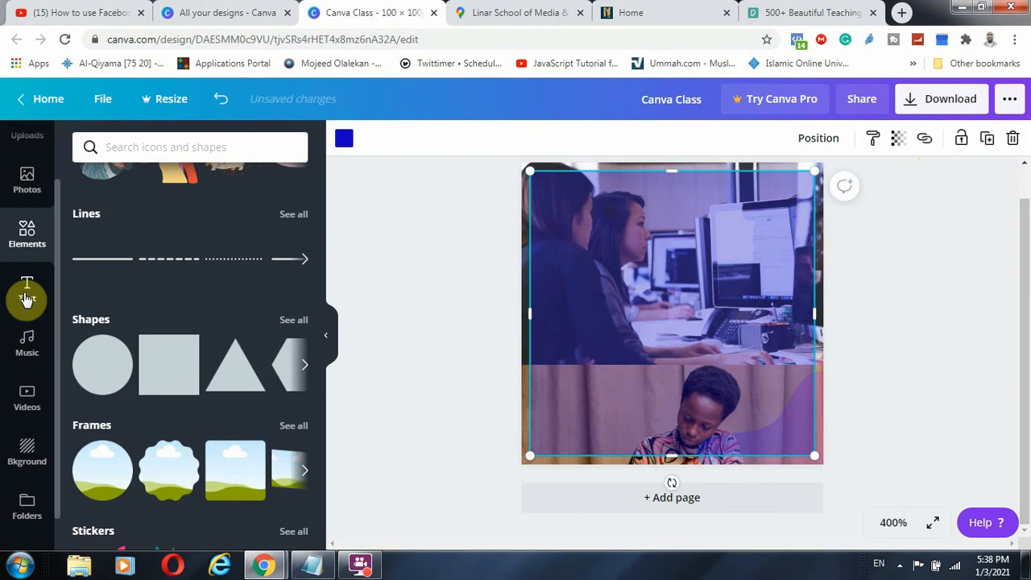
left_click(24, 292)
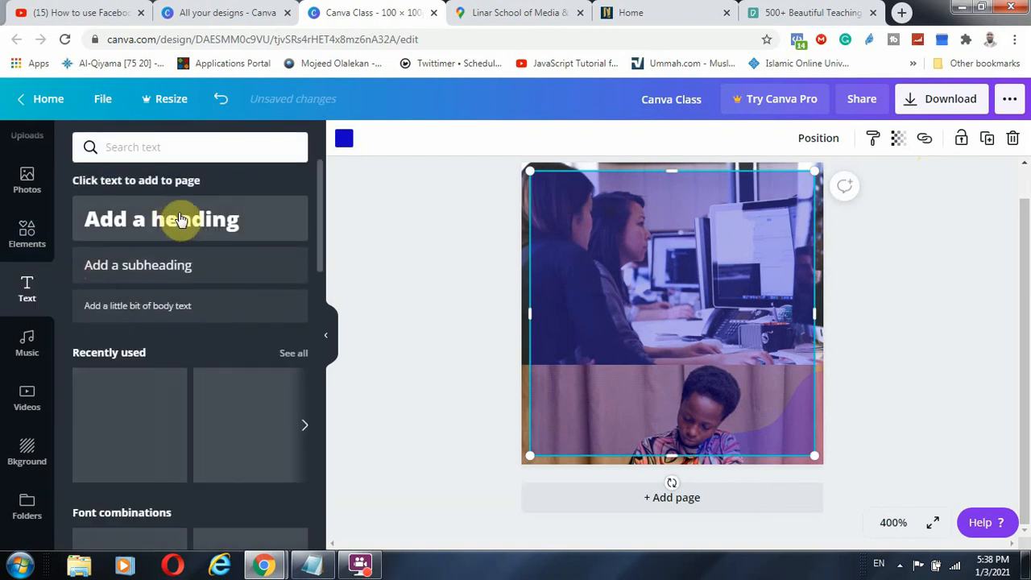
left_click(169, 221)
double_click(695, 314)
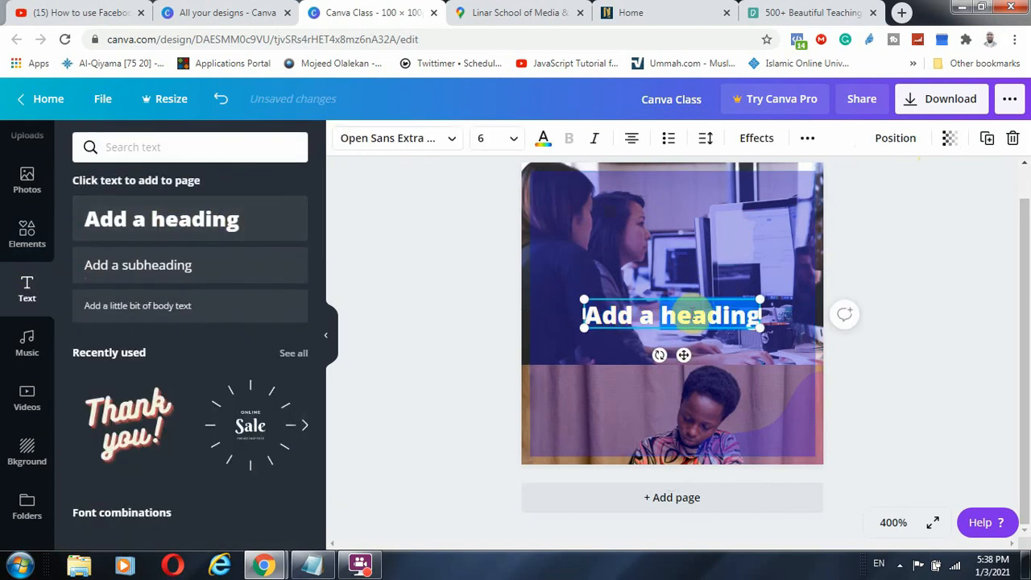
triple_click(695, 316)
type("Lea")
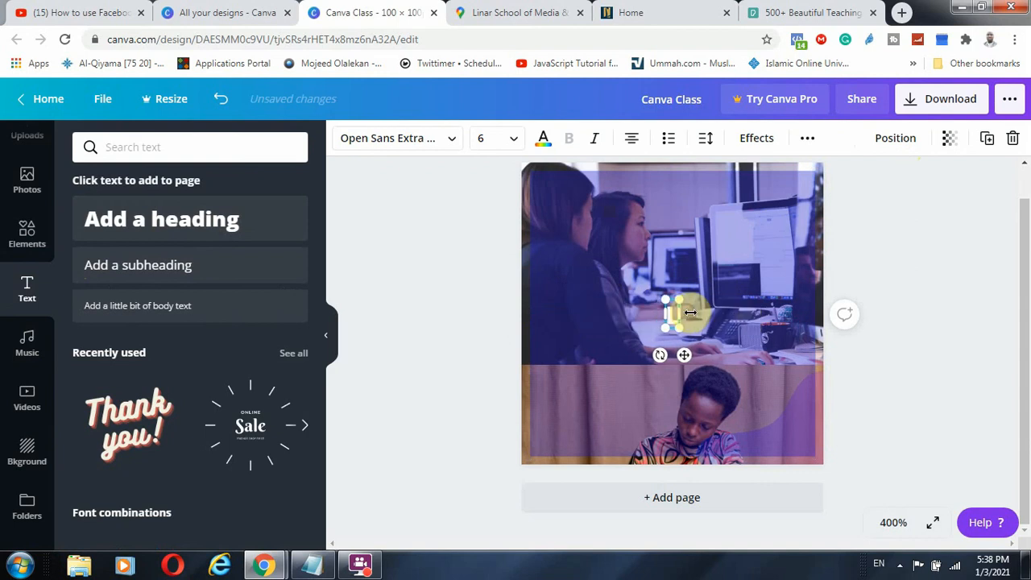
type("rning")
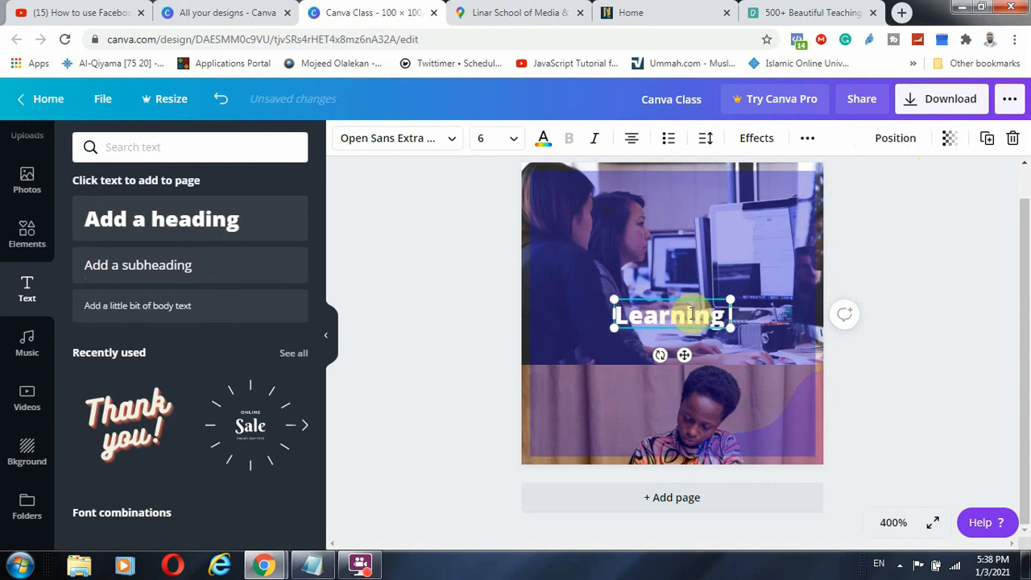
type(" Is Fun")
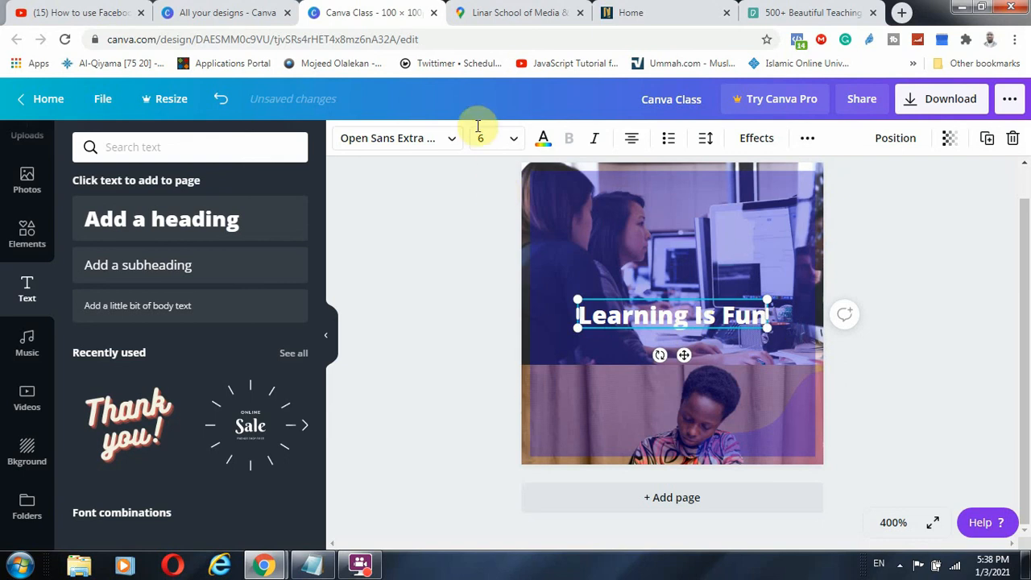
Shrink the heading through sizes 56 and 36 to 16, then move it up over the photo
left_click(516, 143)
scroll(507, 322, "down", 5)
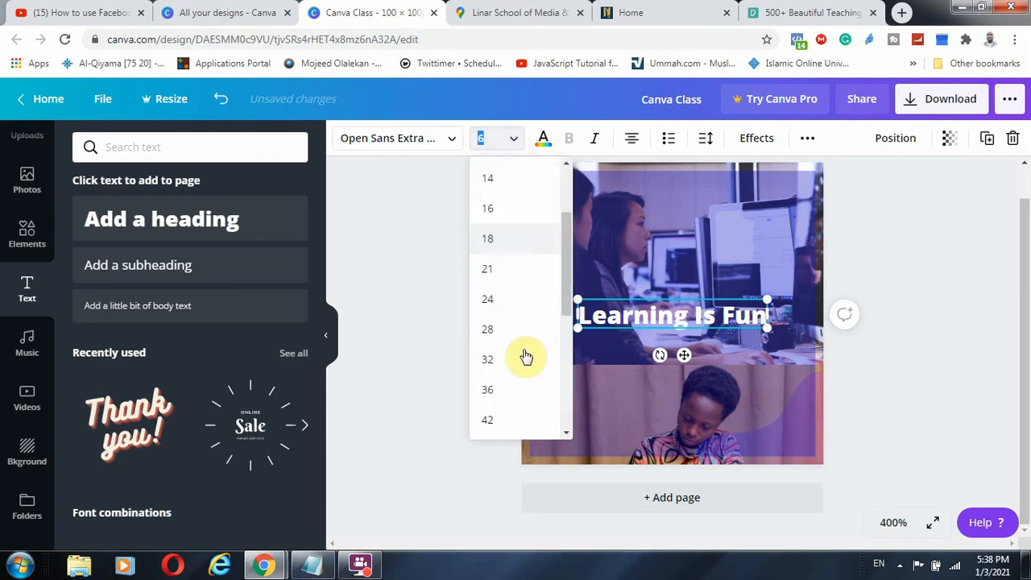
left_click(487, 294)
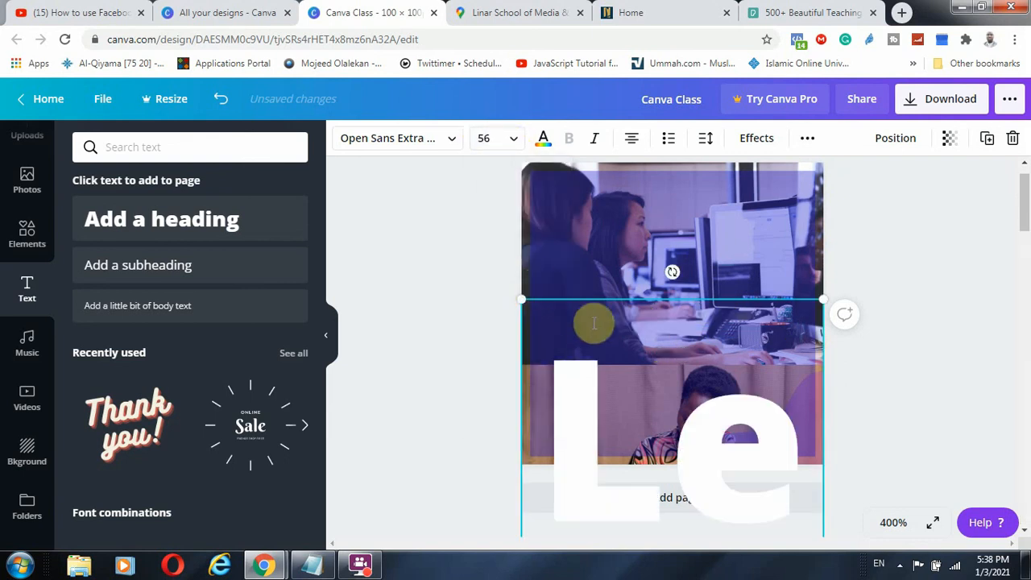
left_click(519, 140)
left_click(495, 207)
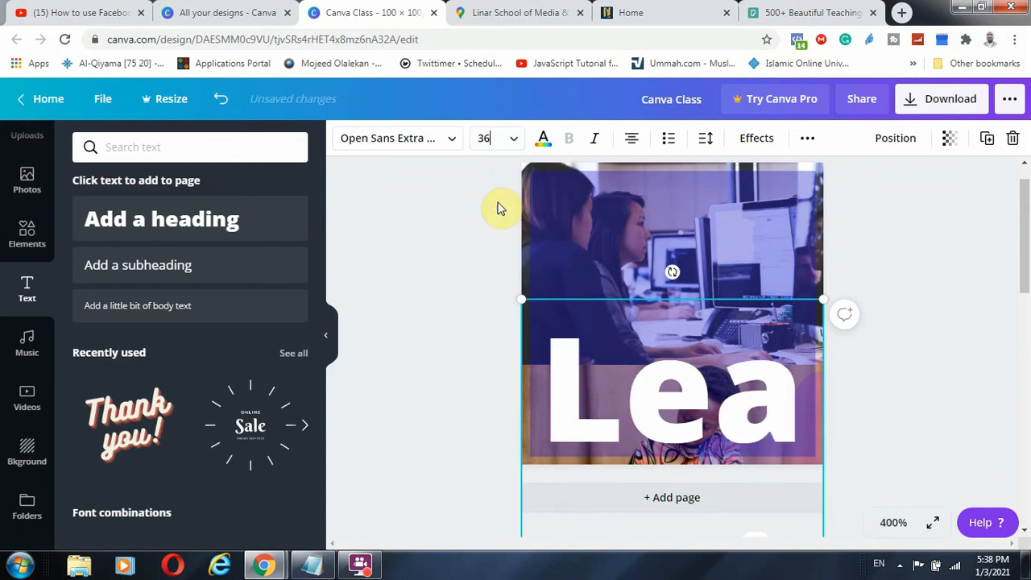
left_click(507, 139)
scroll(485, 205, "up", 3)
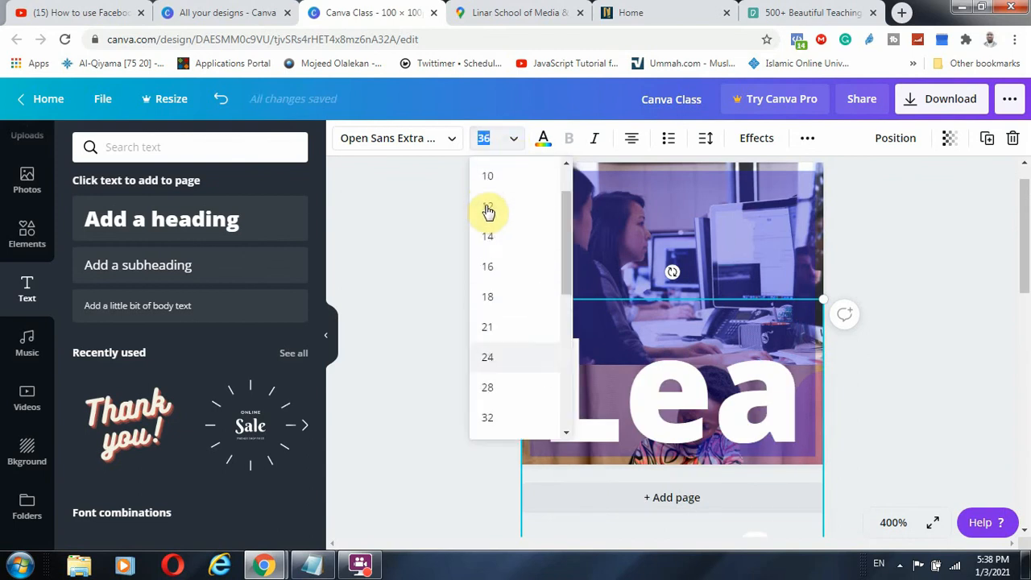
left_click(493, 274)
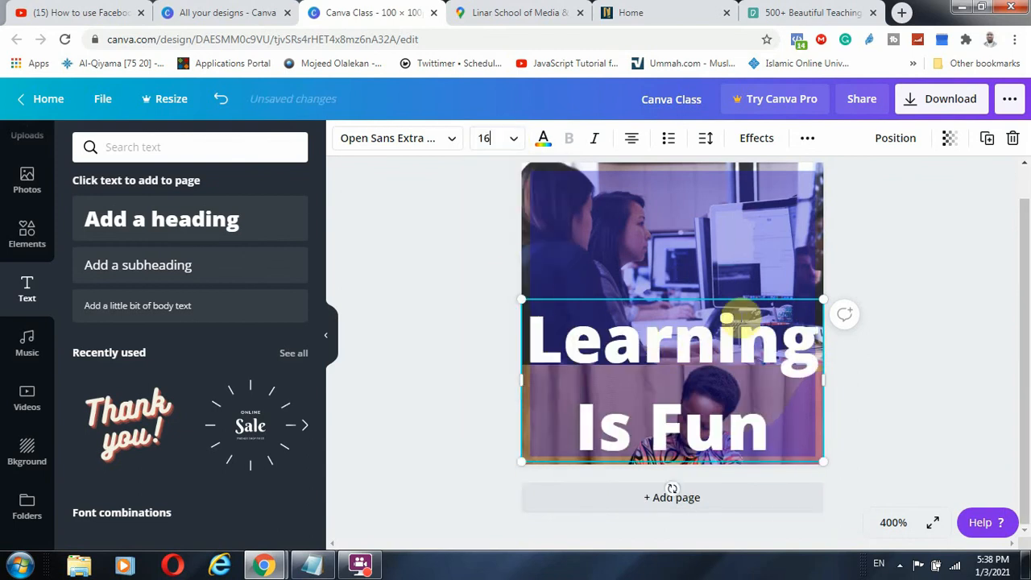
left_click_drag(754, 298, 753, 231)
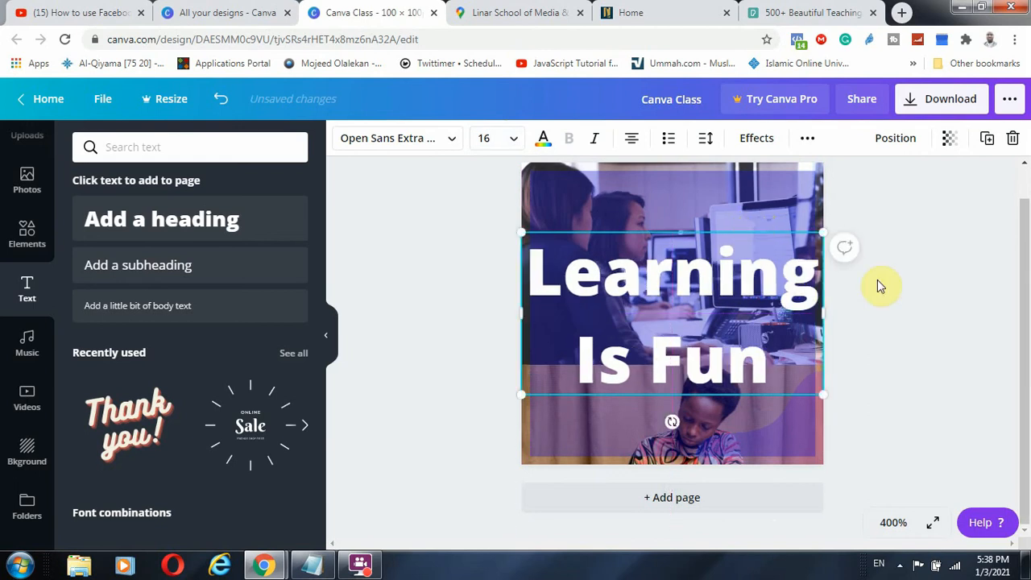
left_click(882, 289)
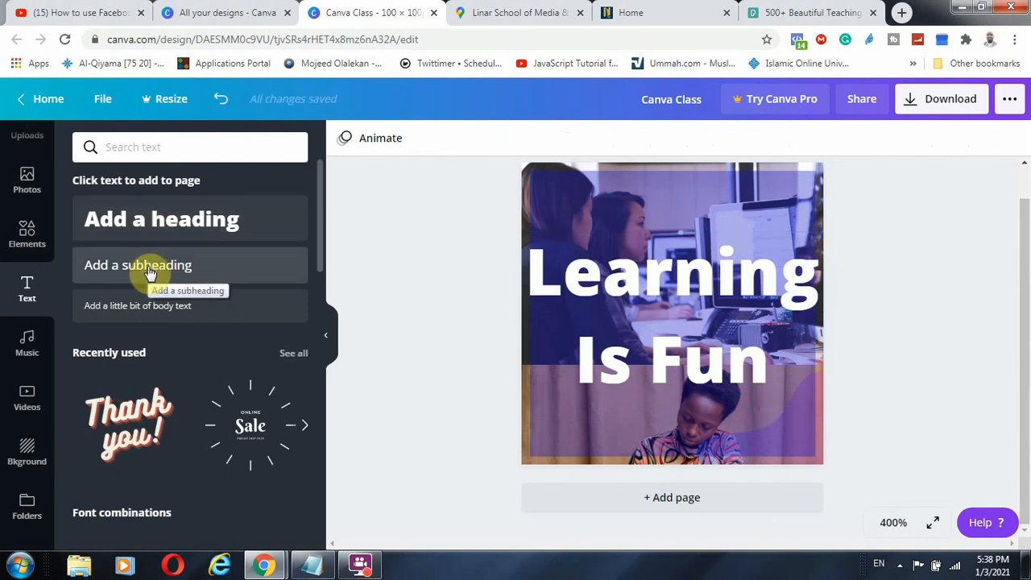
Scroll through the Text panel, then open the Music library listing tracks like 'Advertising'
scroll(145, 385, "down", 3)
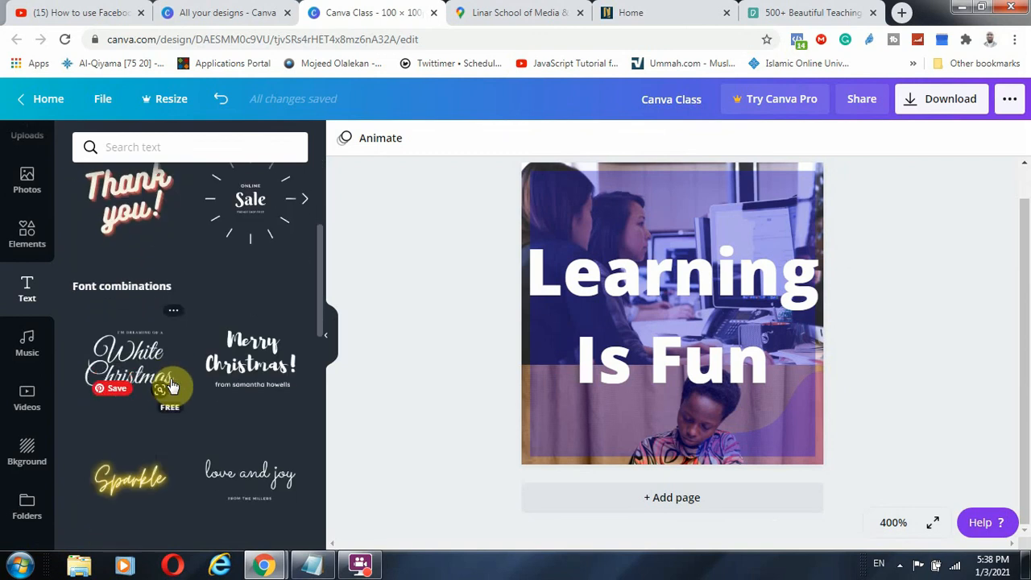
scroll(170, 386, "down", 10)
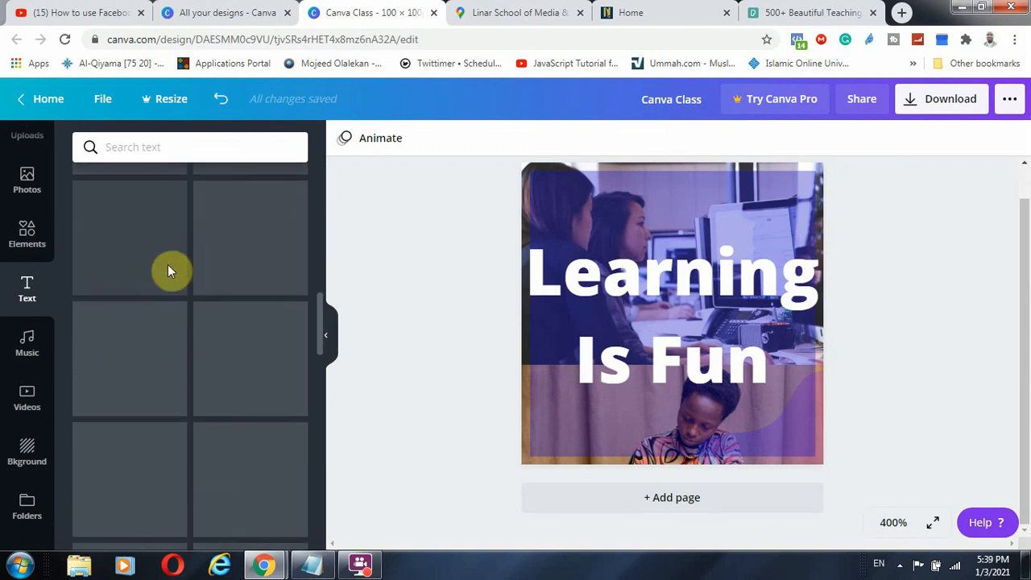
left_click(27, 345)
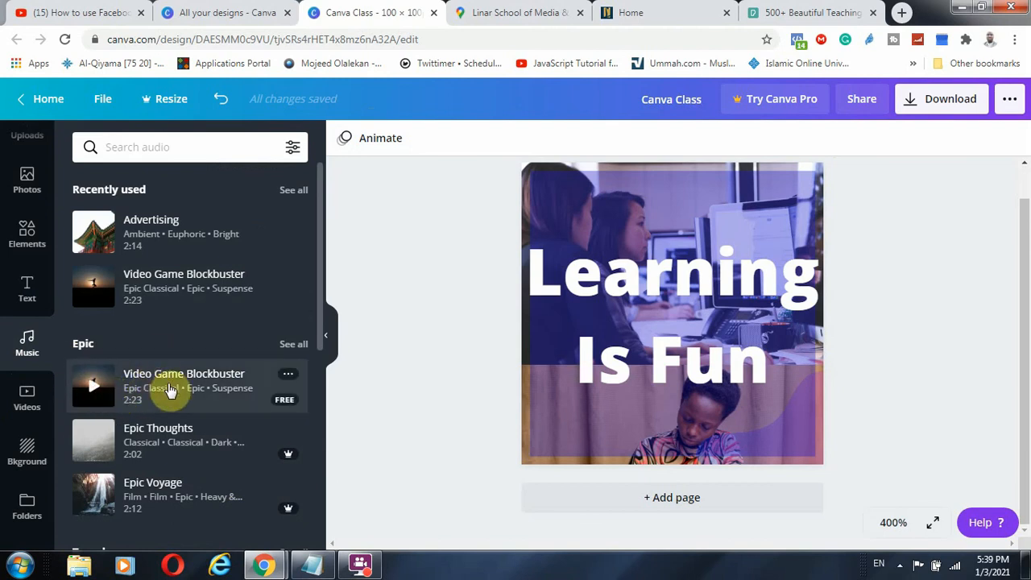
left_click(241, 235)
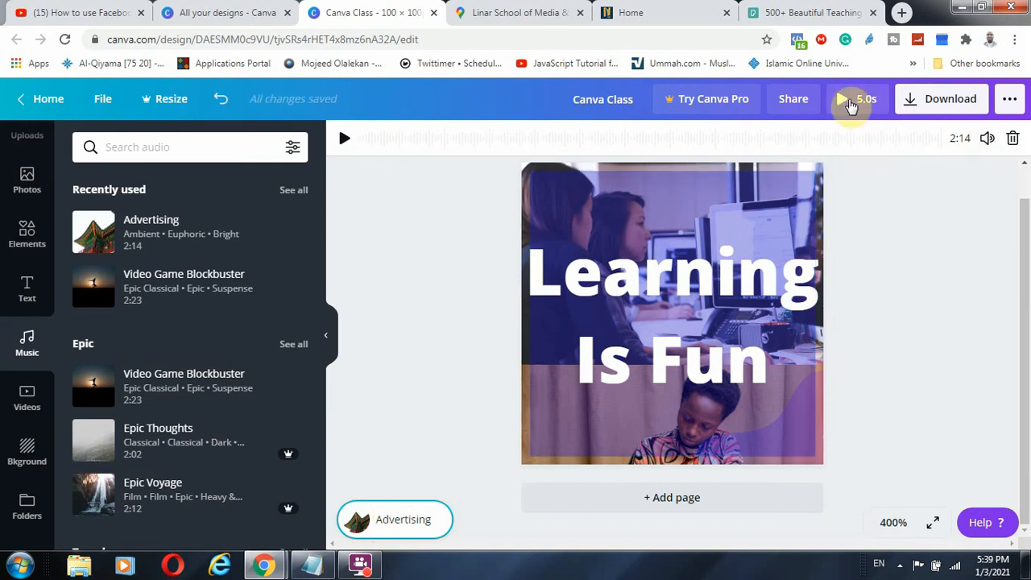
left_click(850, 105)
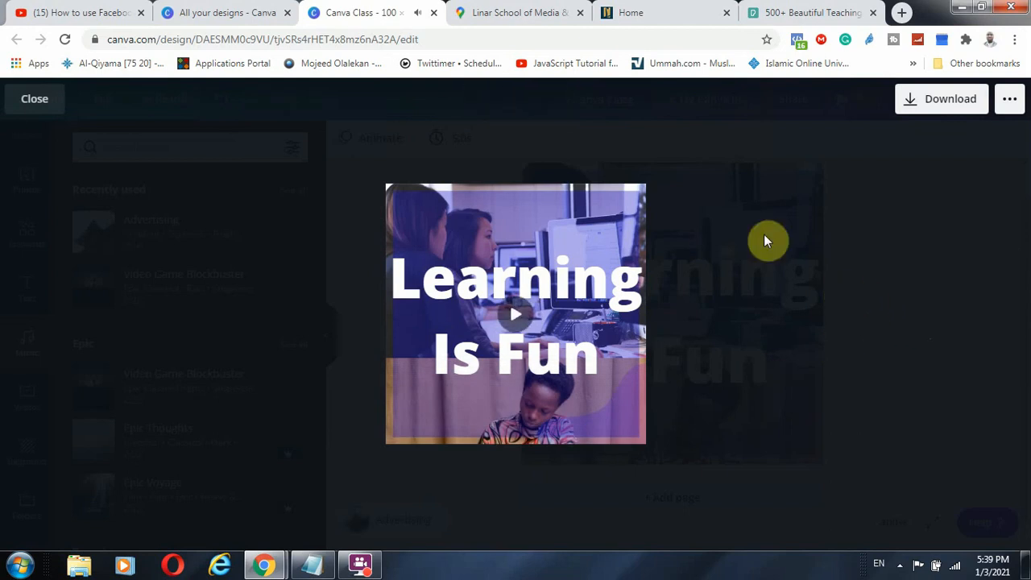
left_click(31, 98)
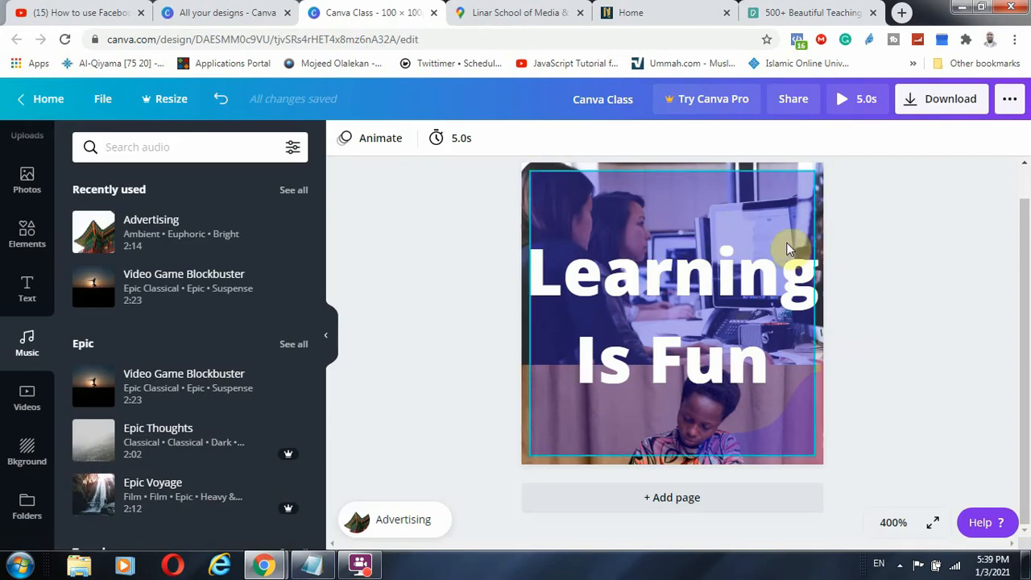
left_click(427, 515)
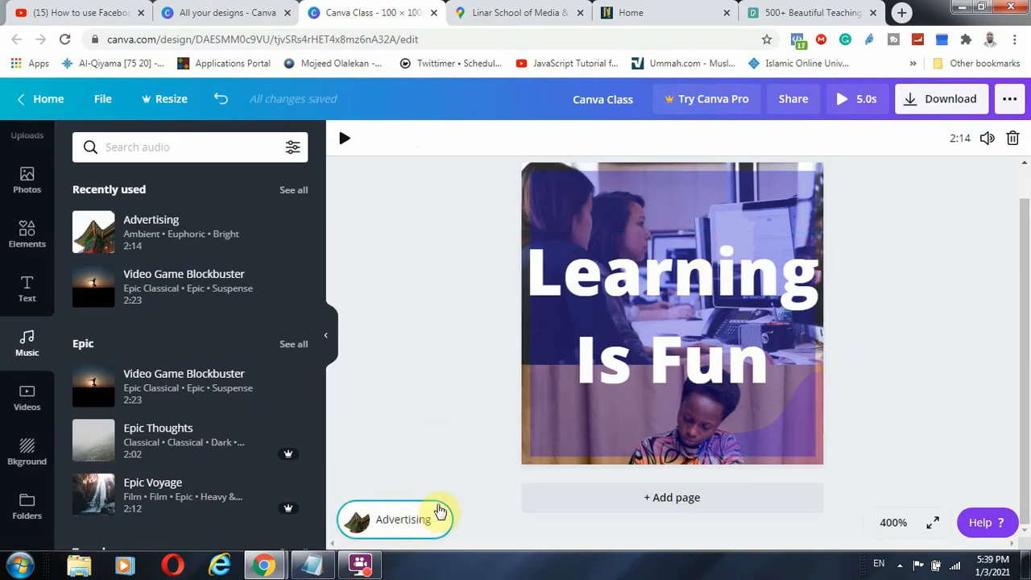
left_click(1013, 138)
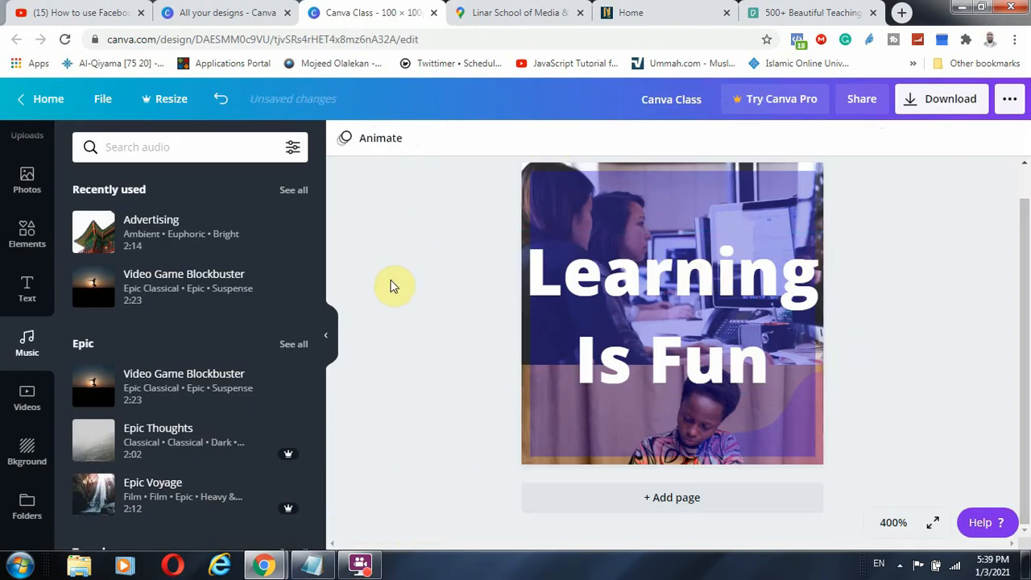
scroll(24, 378, "down", 1)
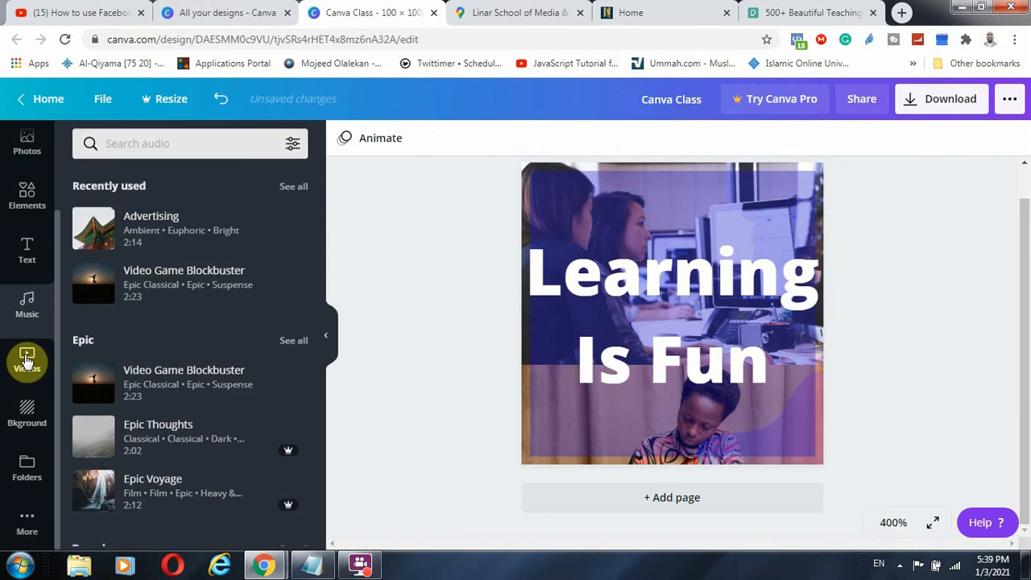
Open the video library and add a blank new page to the design
left_click(27, 361)
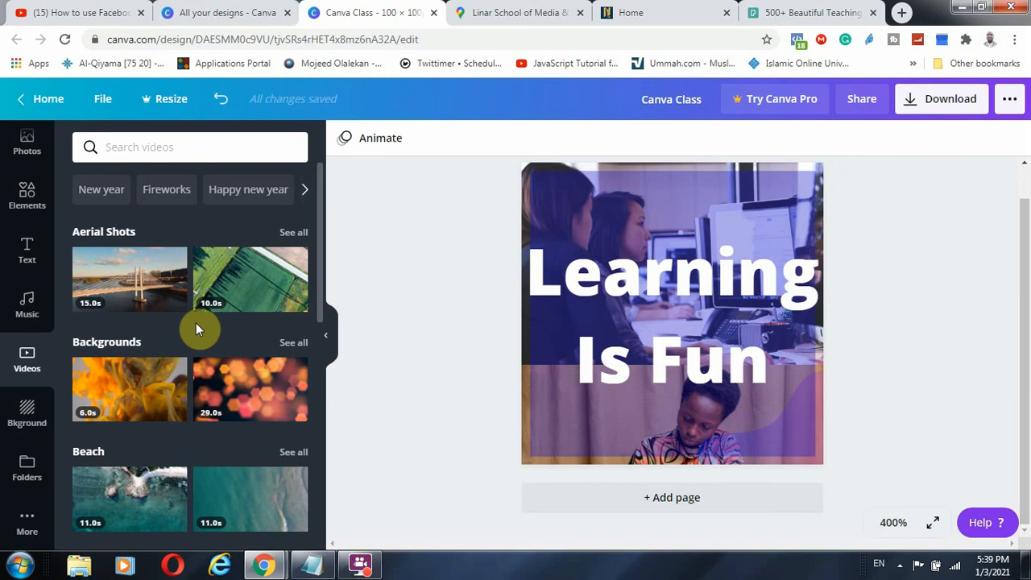
scroll(166, 340, "down", 5)
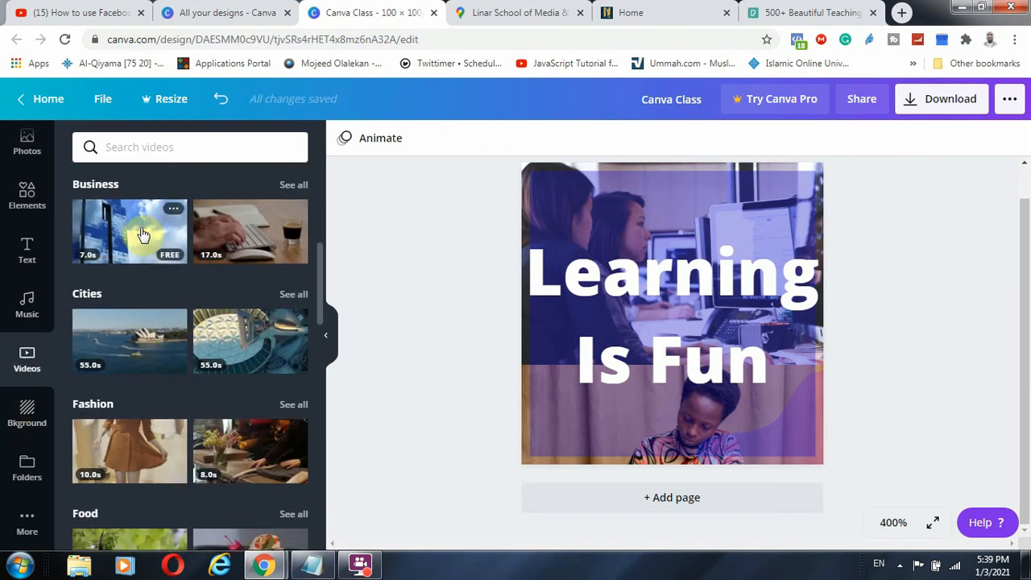
left_click(694, 507)
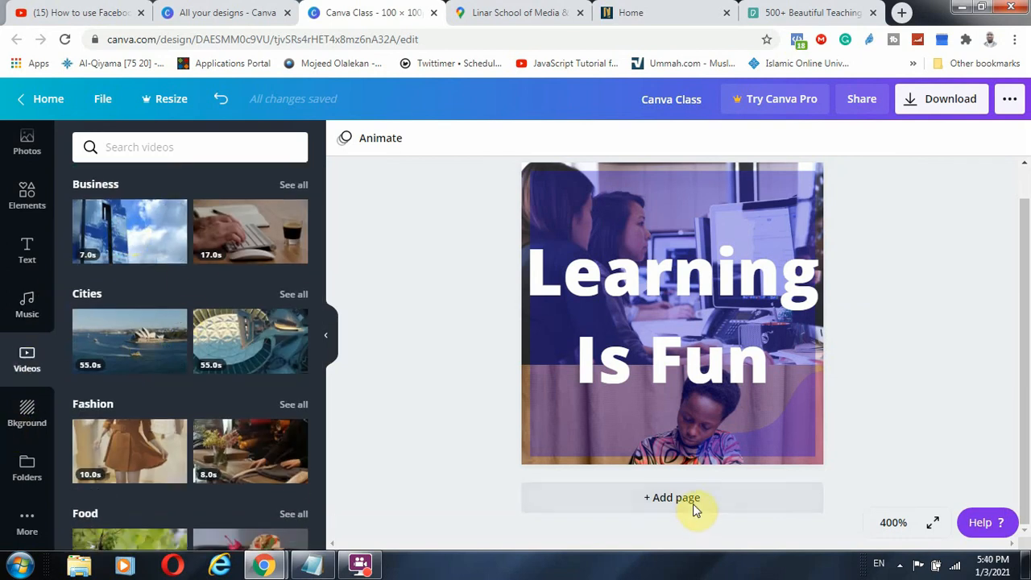
Duplicate page 1, then delete the duplicated Learning Is Fun page
scroll(612, 379, "up", 3)
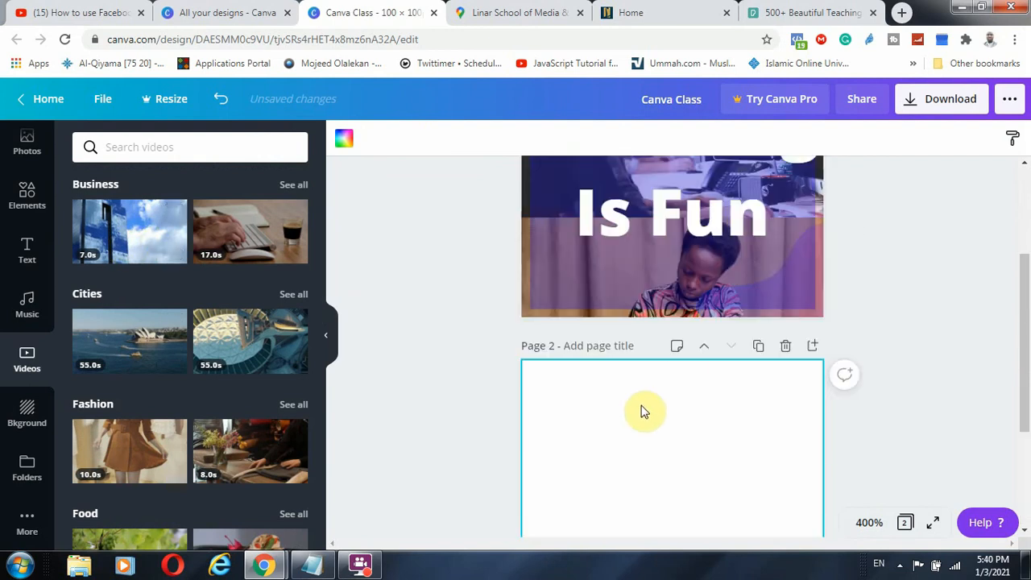
scroll(684, 427, "down", 2)
scroll(721, 463, "down", 2)
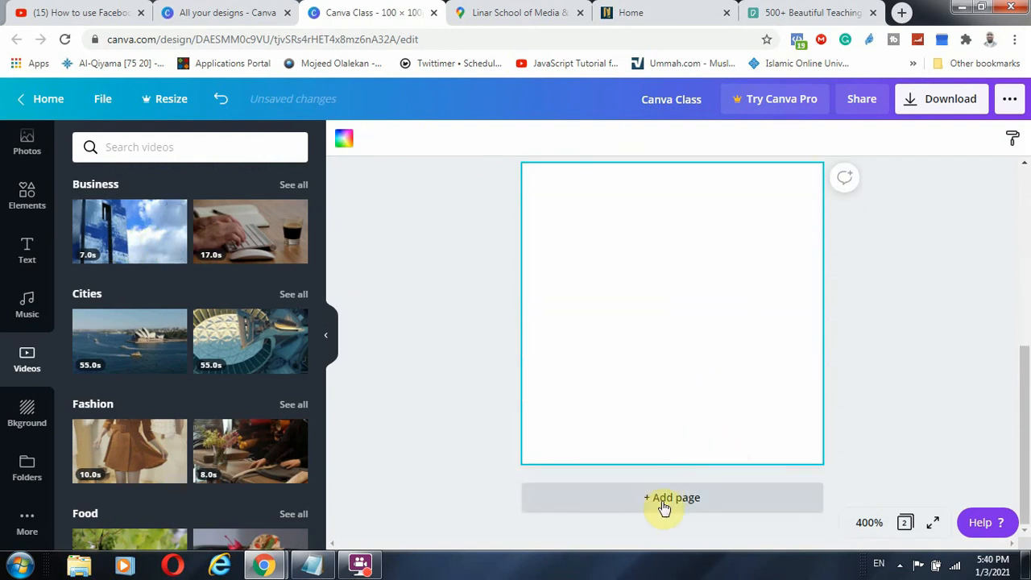
scroll(721, 482, "up", 3)
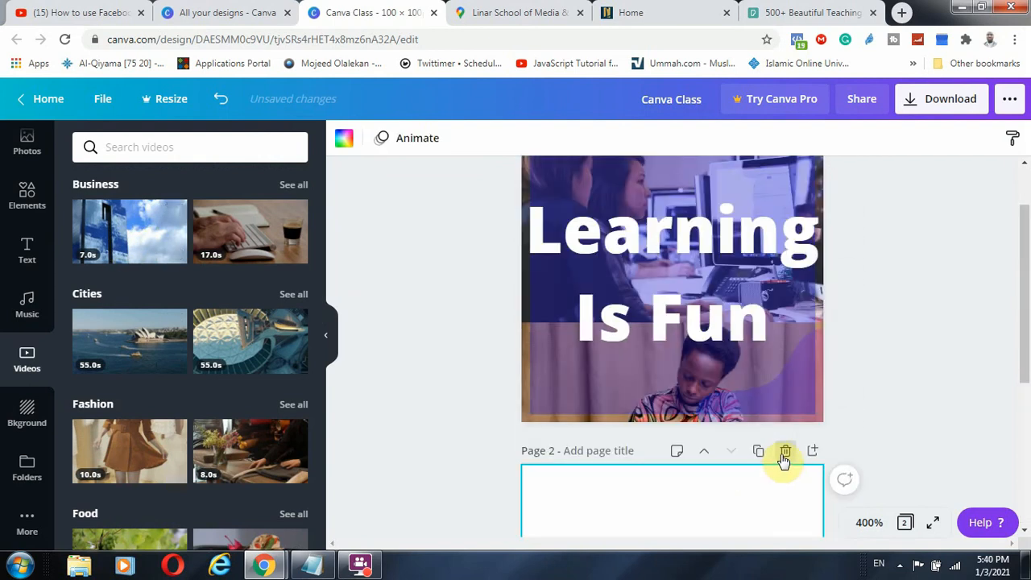
scroll(749, 482, "down", 2)
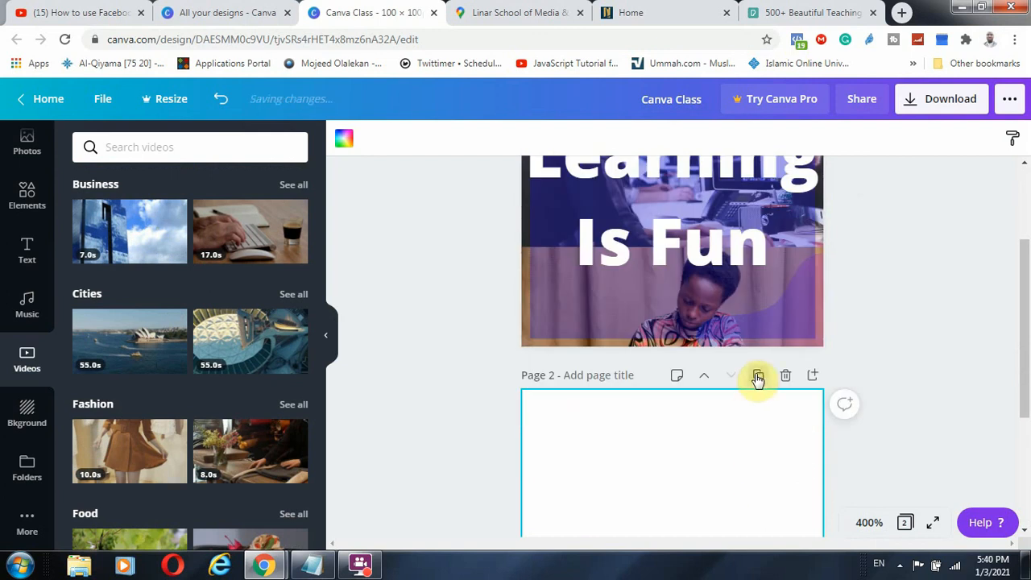
scroll(717, 257, "up", 4)
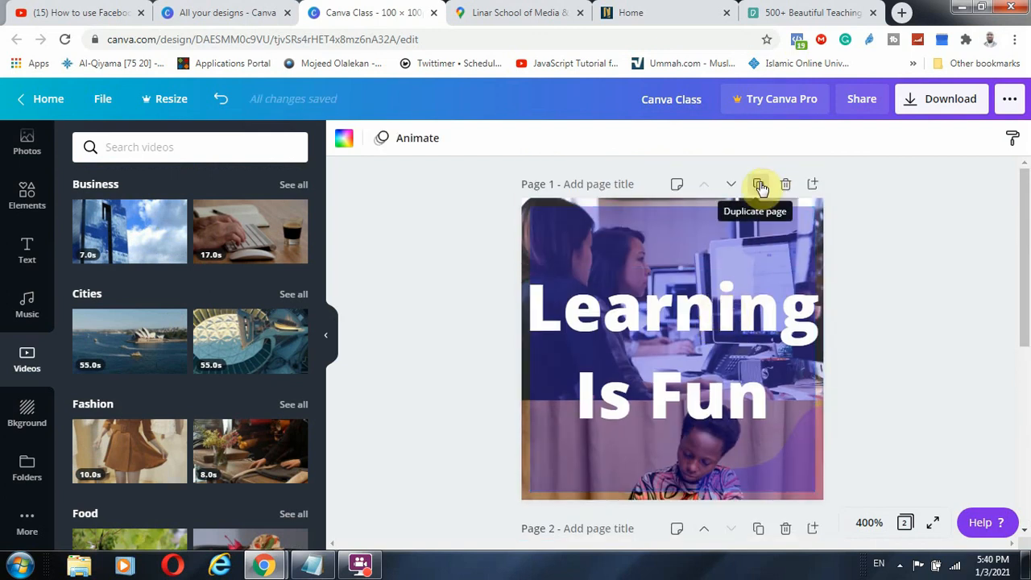
left_click(760, 185)
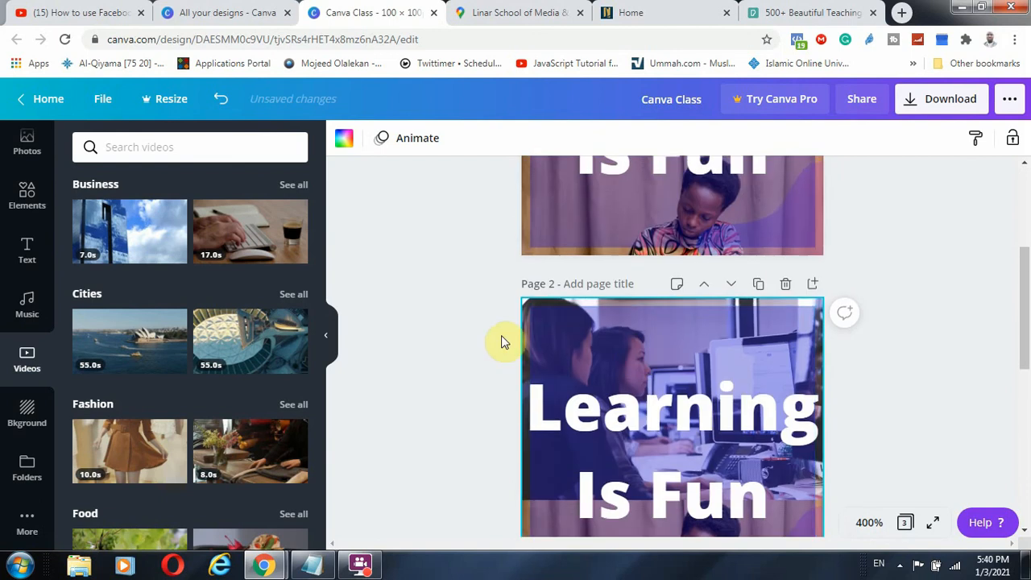
left_click(605, 282)
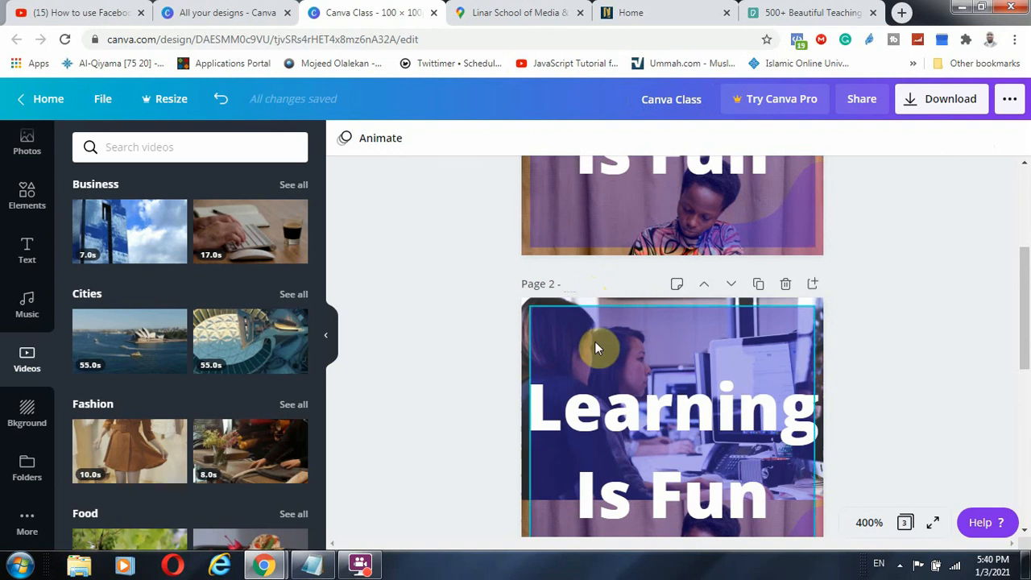
left_click(783, 285)
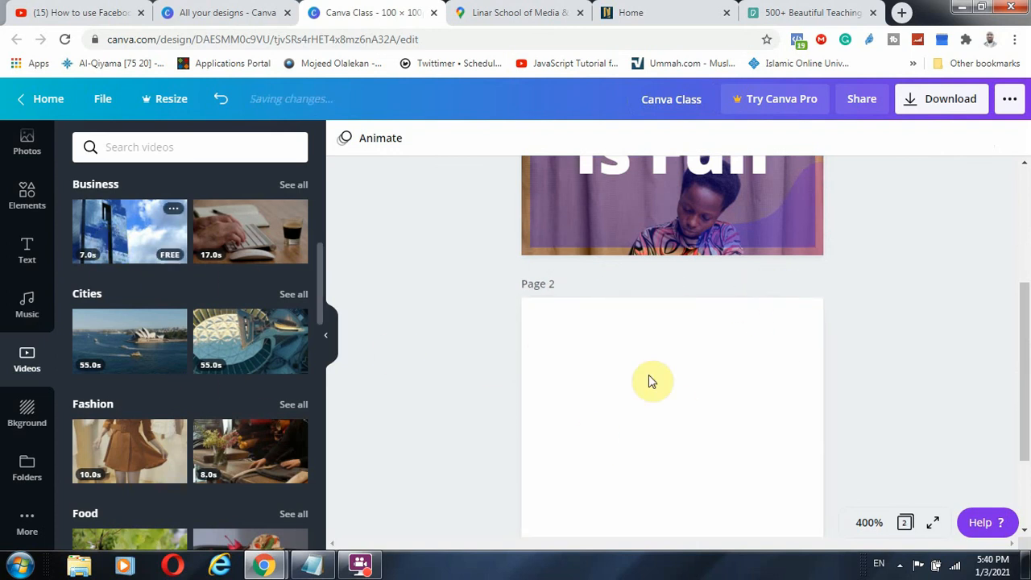
Place the building video at page 2's top-left, stretch it to page width, and select page 2
left_click_drag(678, 442, 647, 356)
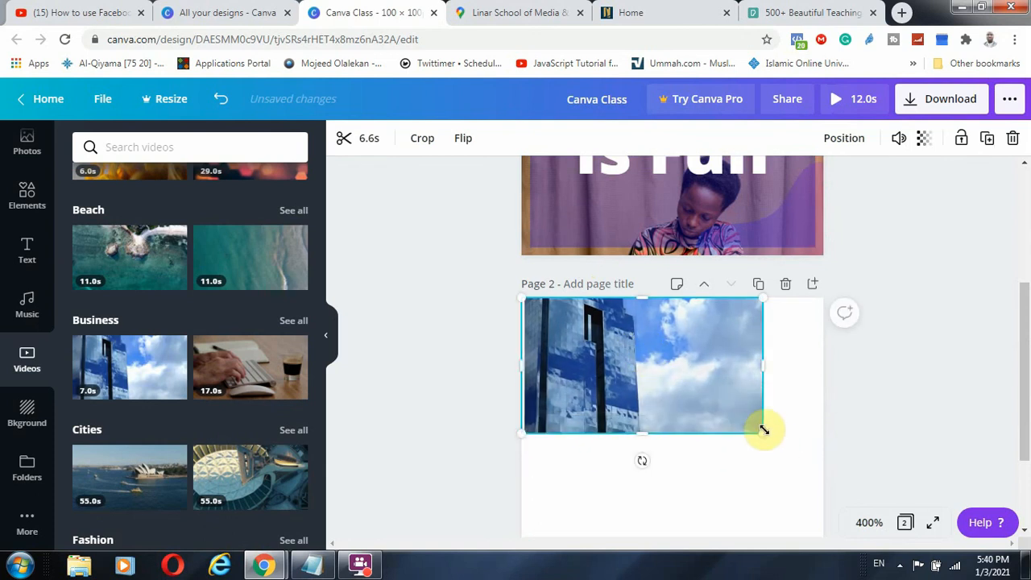
left_click_drag(761, 430, 782, 522)
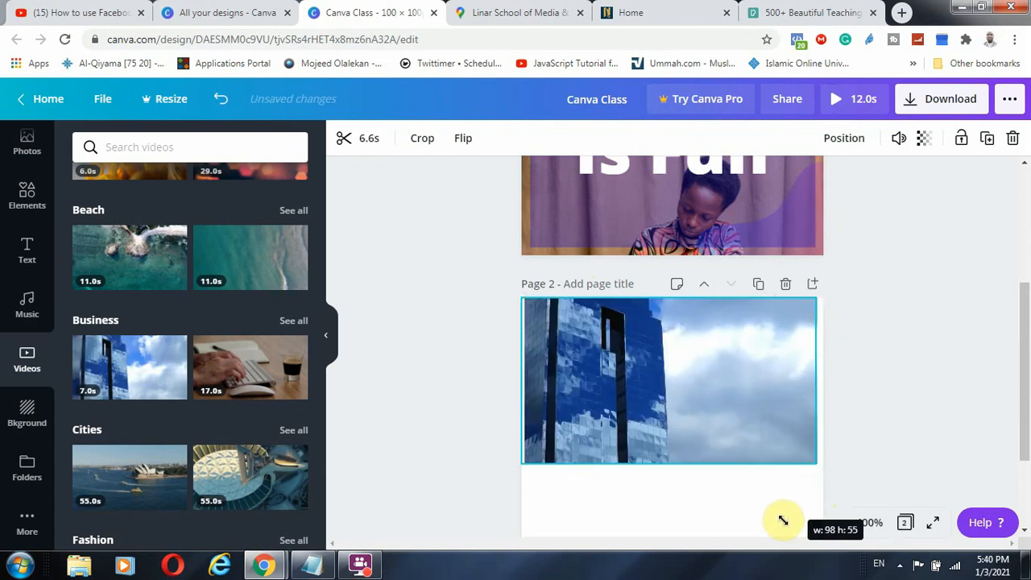
left_click_drag(752, 394, 752, 432)
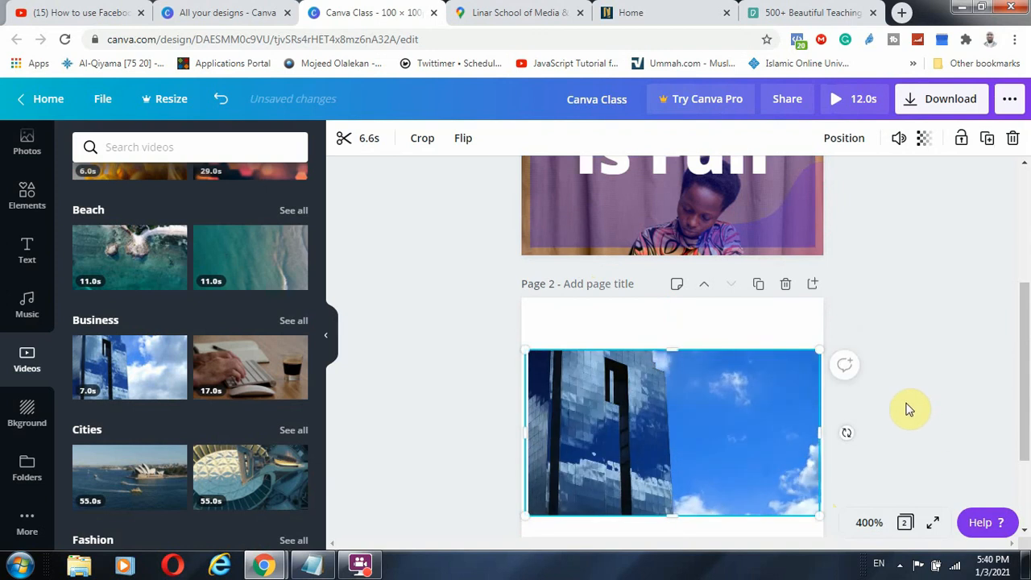
left_click(906, 399)
scroll(805, 398, "down", 2)
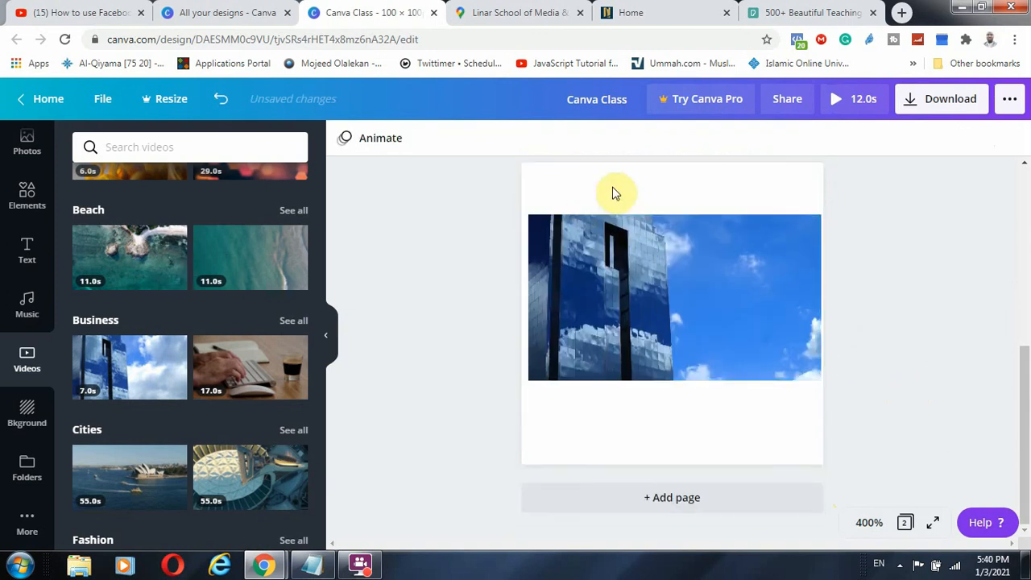
left_click(640, 186)
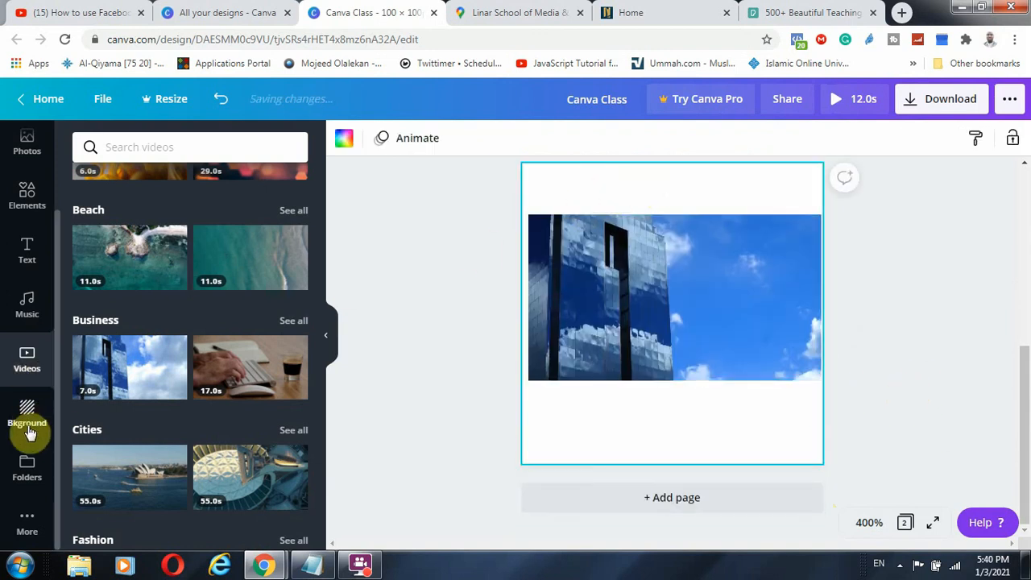
Try the cyan gradient background, then switch page 2 to the aurora night-sky background
left_click(23, 420)
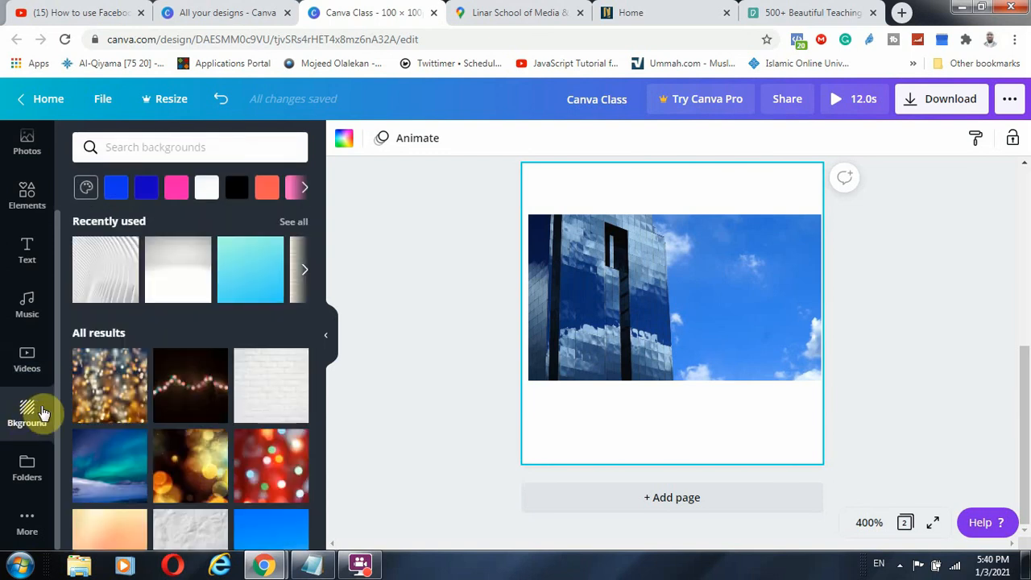
left_click(249, 269)
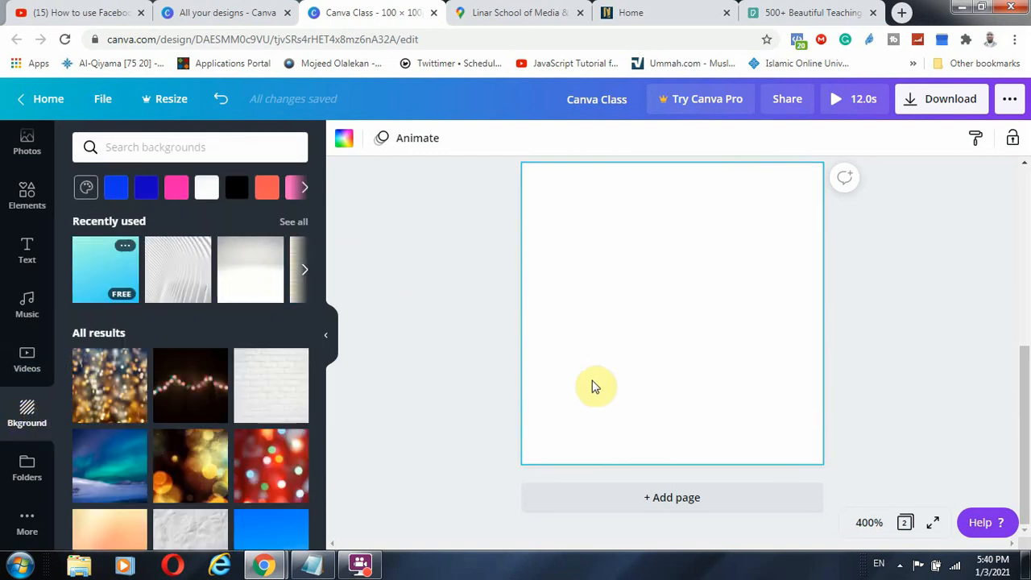
left_click(94, 270)
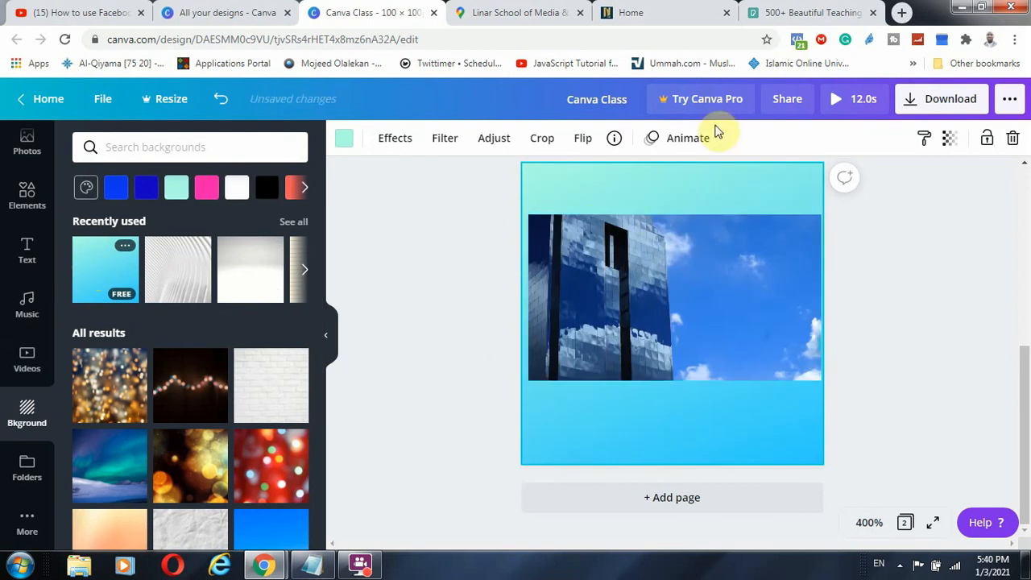
left_click(98, 465)
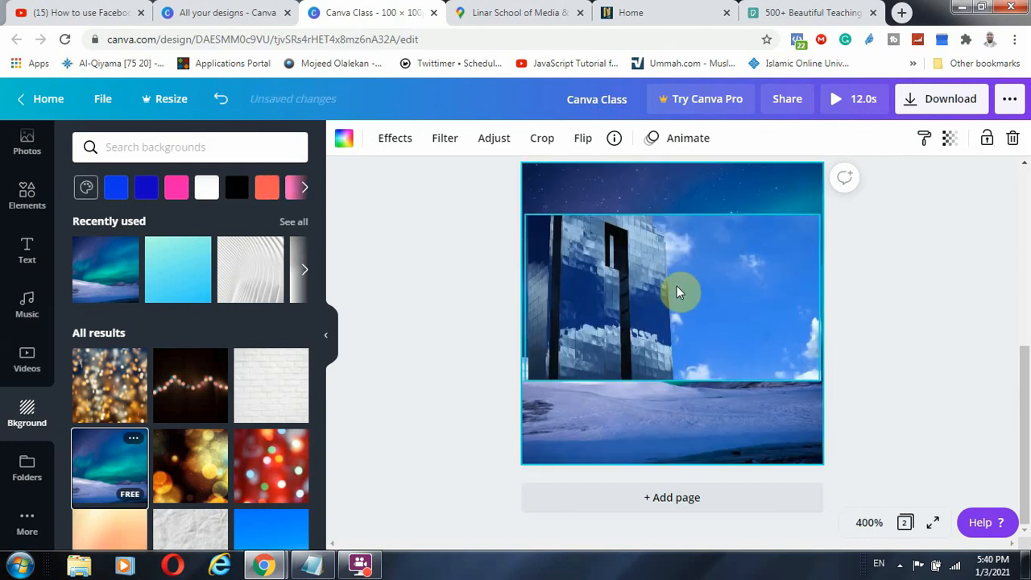
Move the building video slightly lower on the page and preview it playing
left_click(910, 312)
left_click_drag(733, 314, 720, 335)
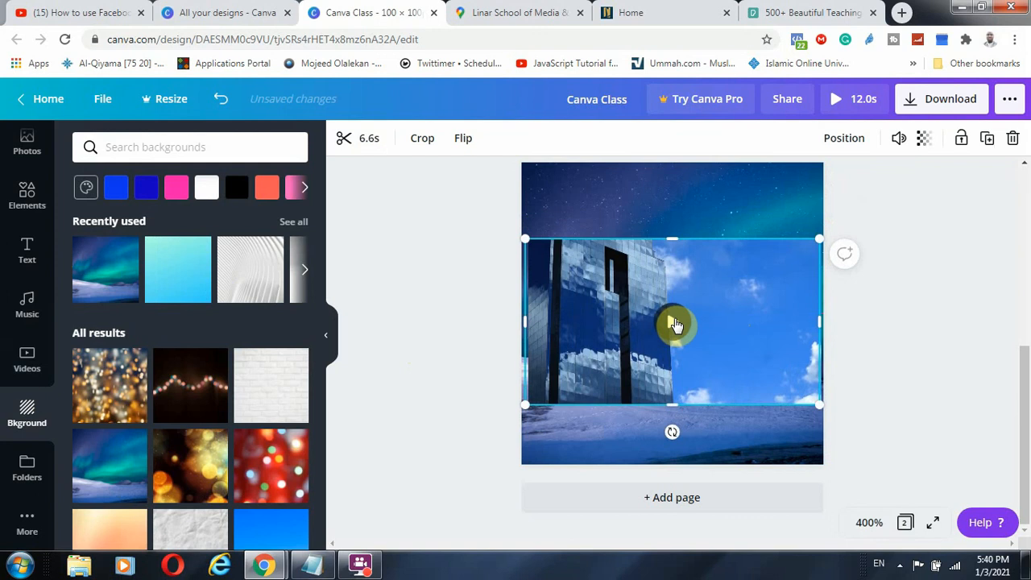
left_click(673, 321)
left_click(953, 326)
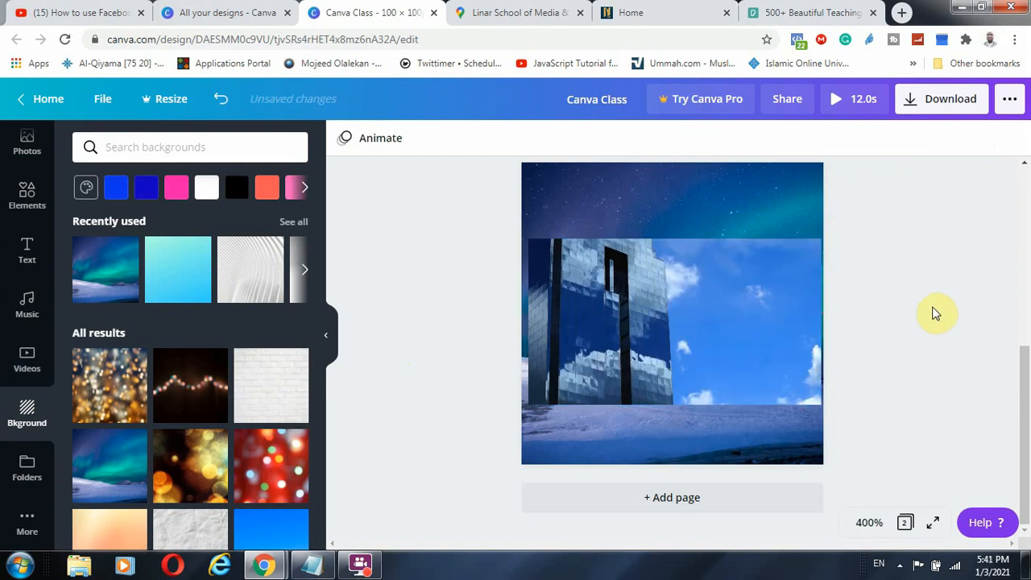
Browse the Folders panel and scroll the Apps and Integrations list under More
left_click(26, 471)
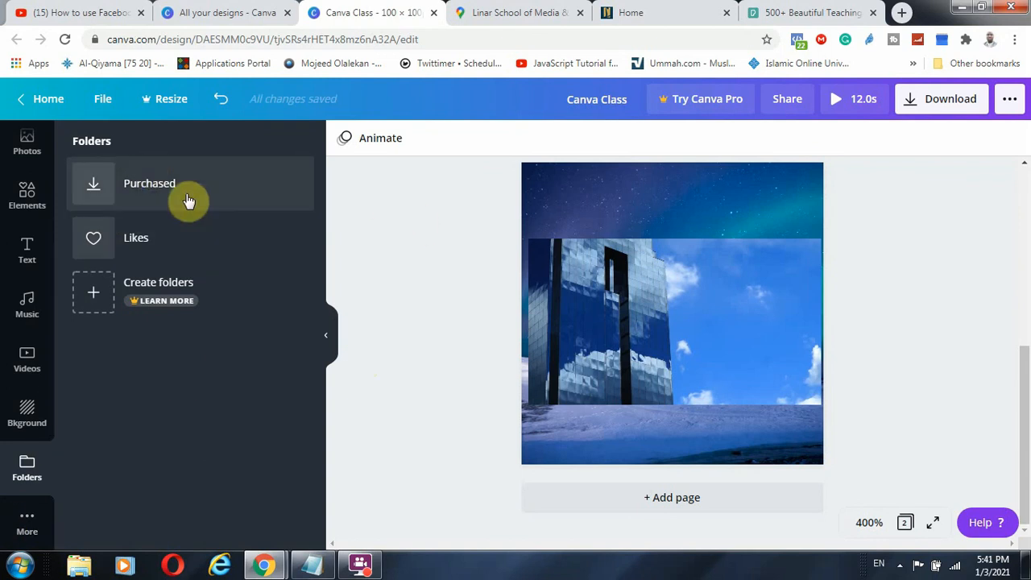
left_click(29, 524)
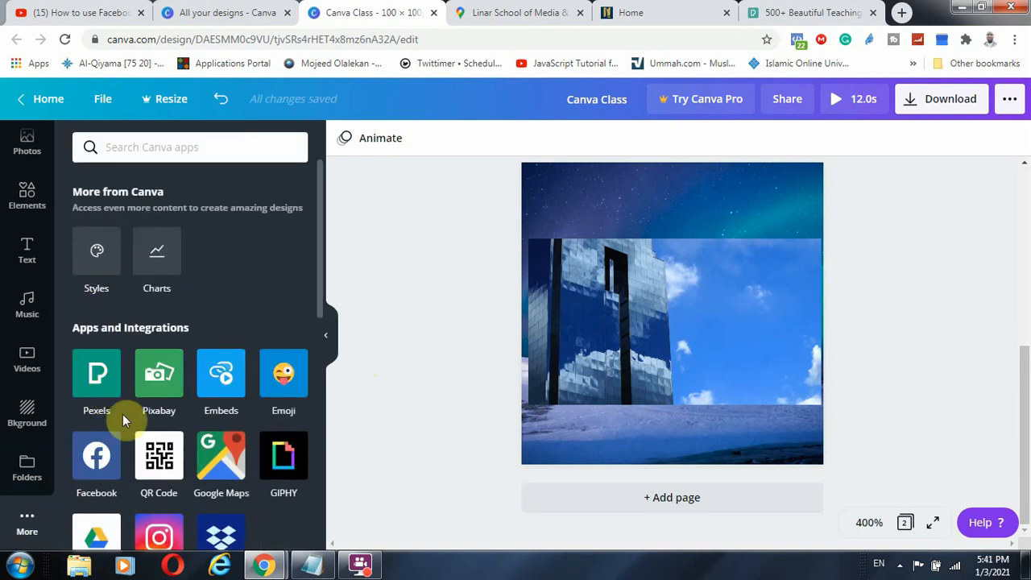
scroll(125, 402, "down", 1)
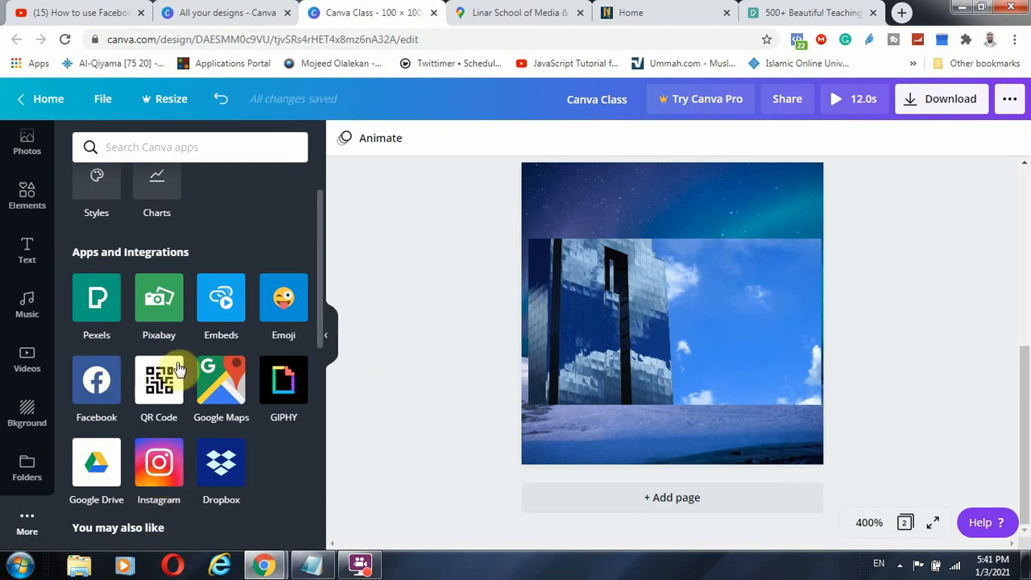
scroll(209, 372, "down", 1)
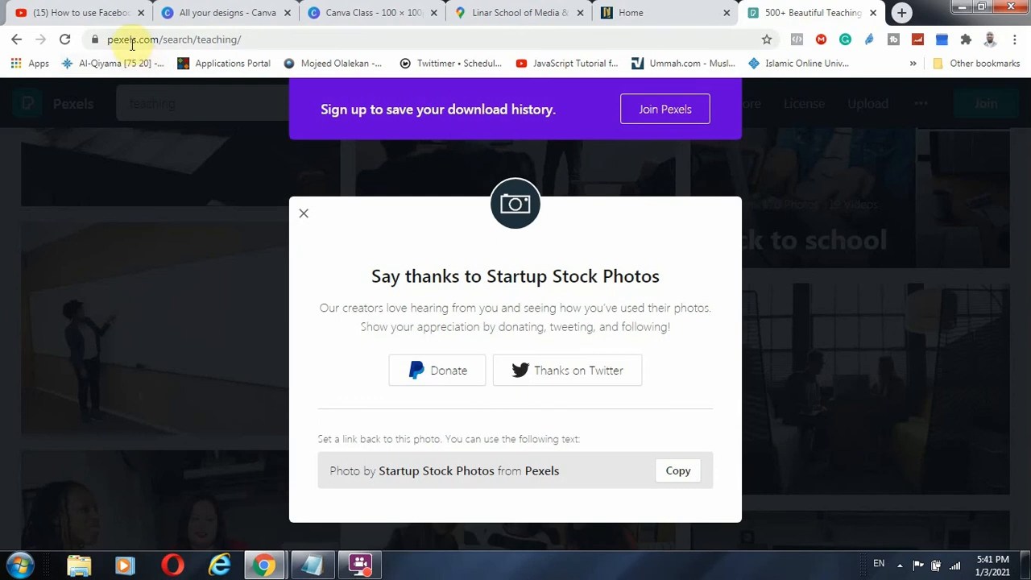
Close the Pexels browser tab and return to the Canva design tab
left_click(874, 13)
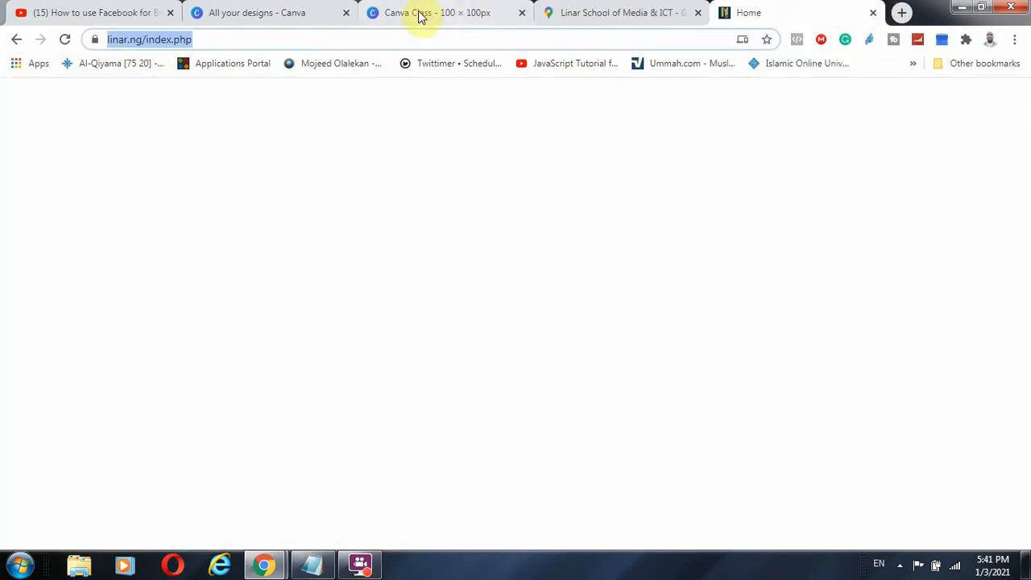
left_click(393, 14)
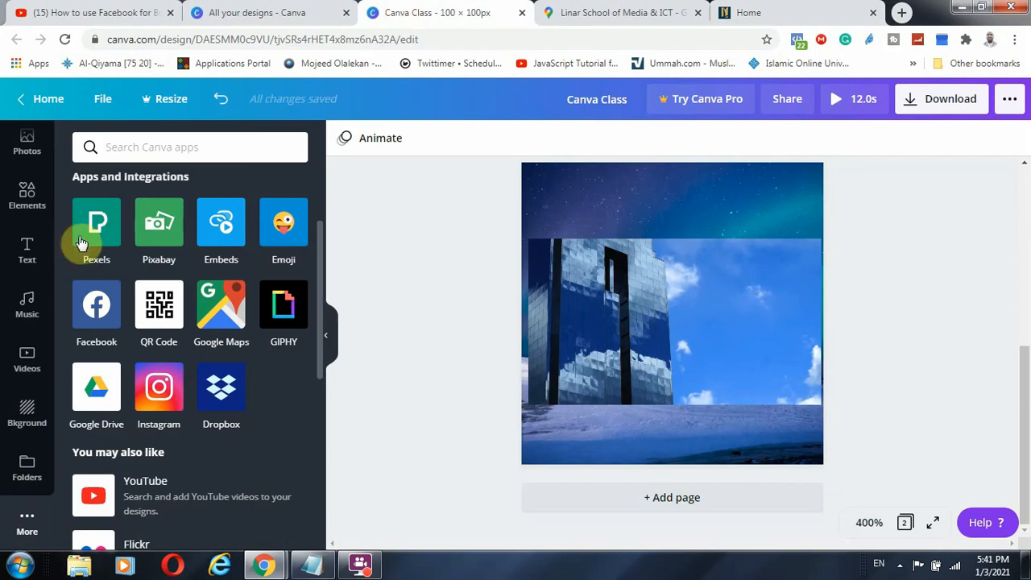
scroll(139, 385, "down", 2)
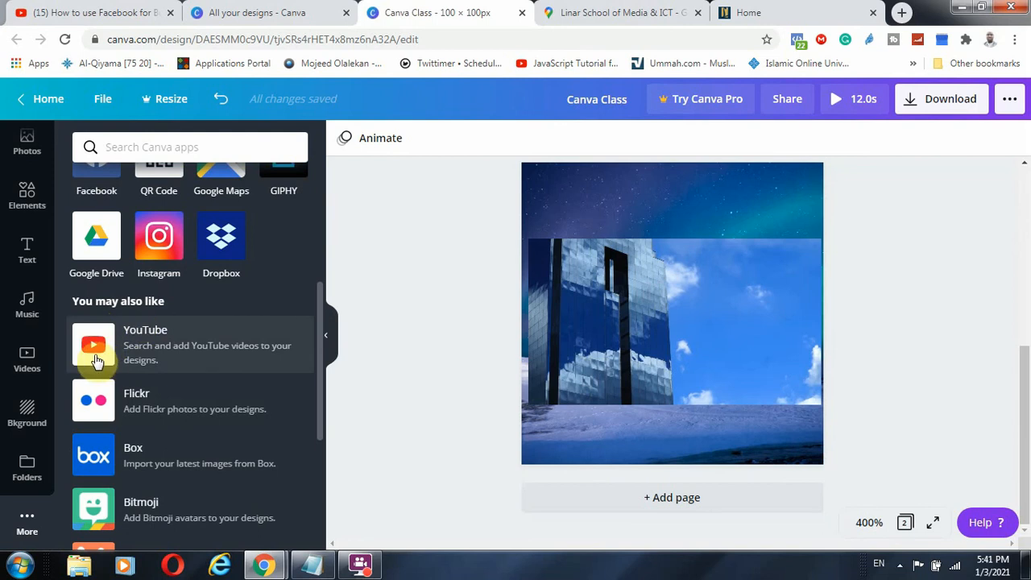
scroll(115, 430, "down", 4)
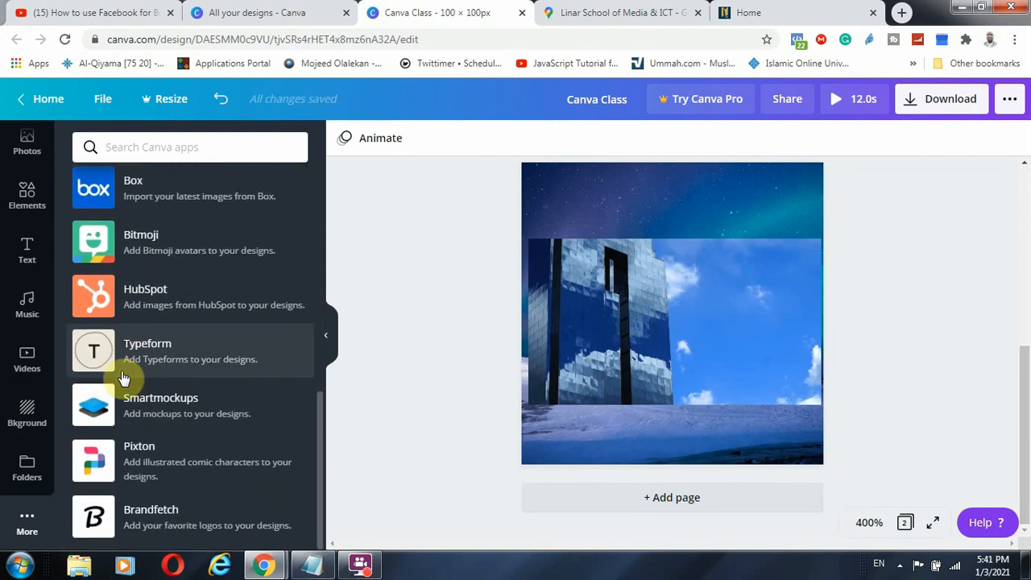
scroll(138, 483, "up", 4)
scroll(139, 447, "up", 4)
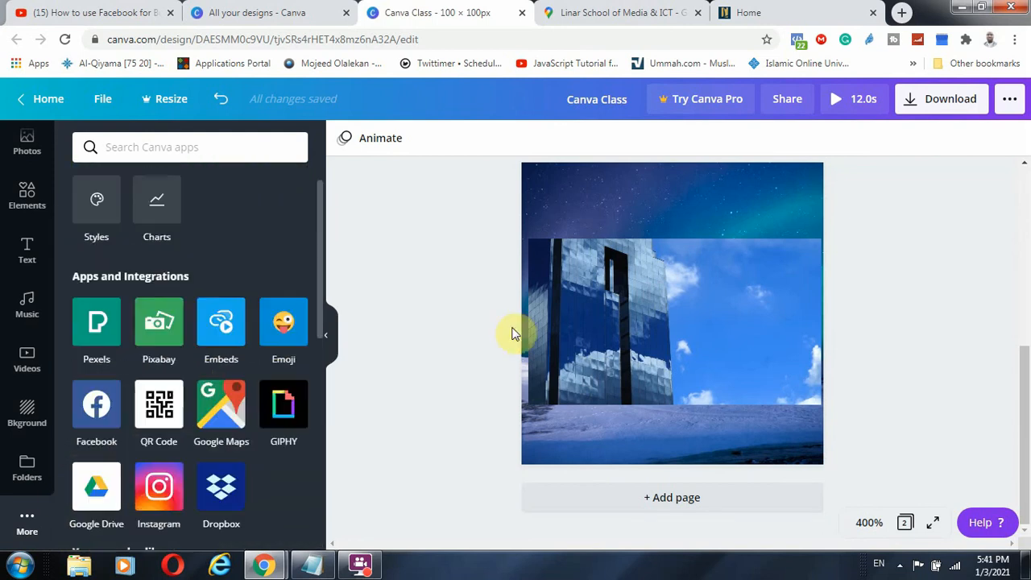
scroll(523, 273, "up", 5)
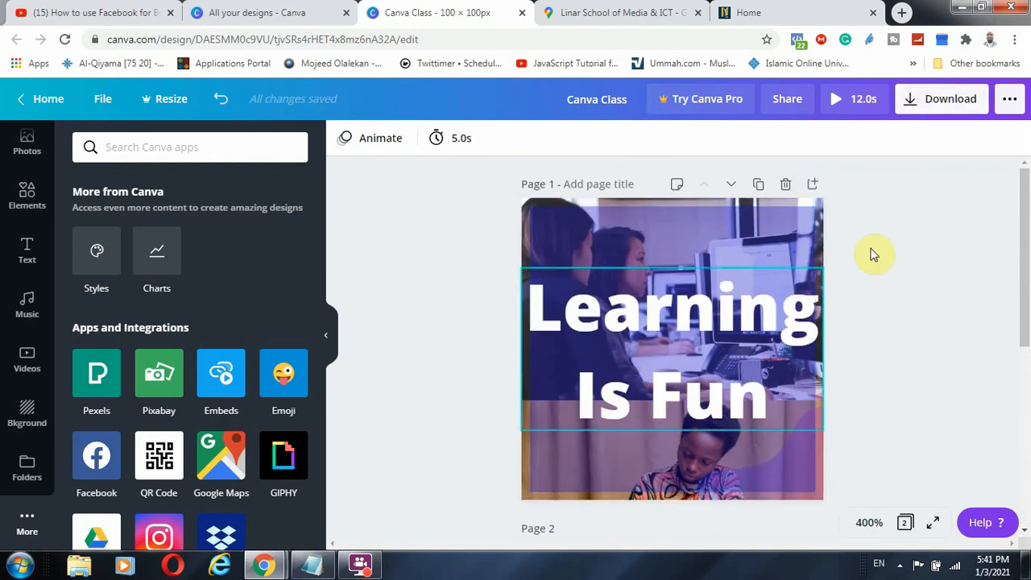
Delete page 2 with the building video and bring up the Share options
scroll(791, 326, "down", 5)
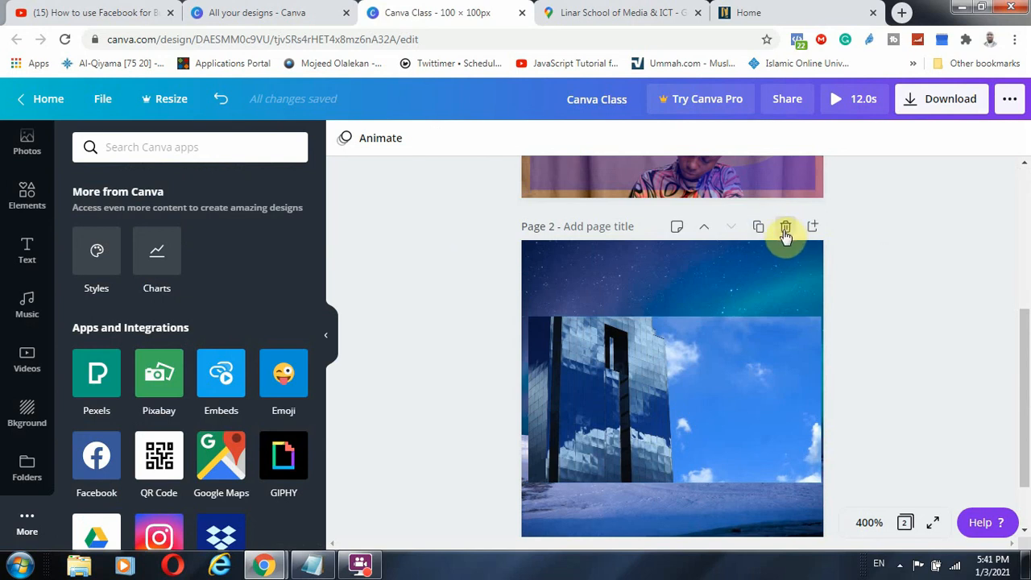
left_click(785, 228)
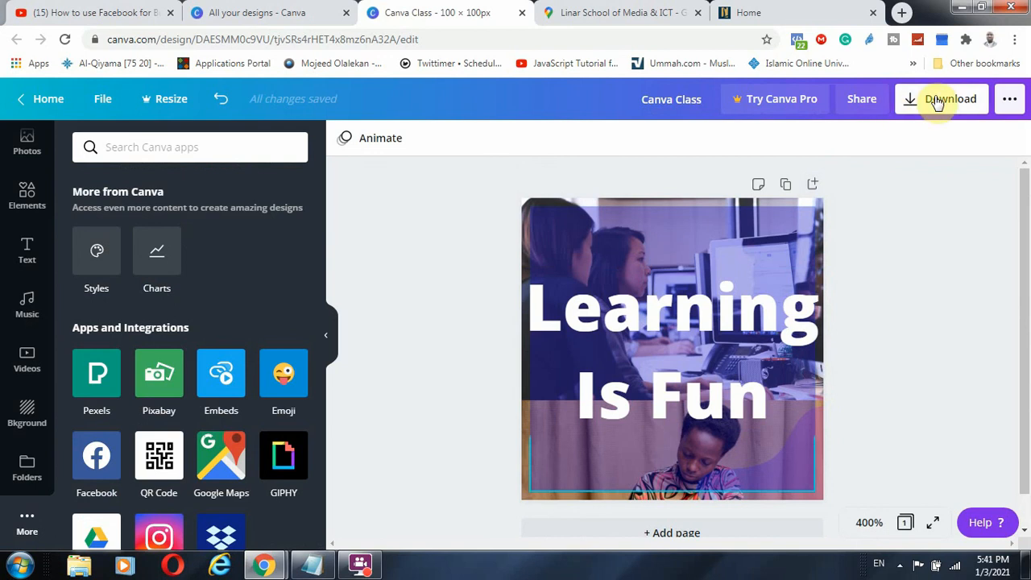
left_click(866, 101)
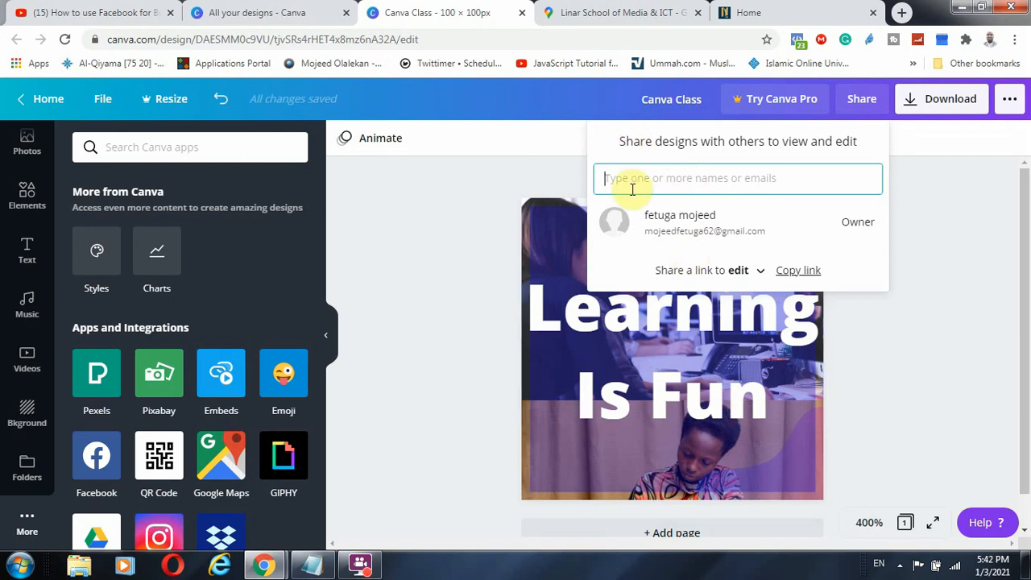
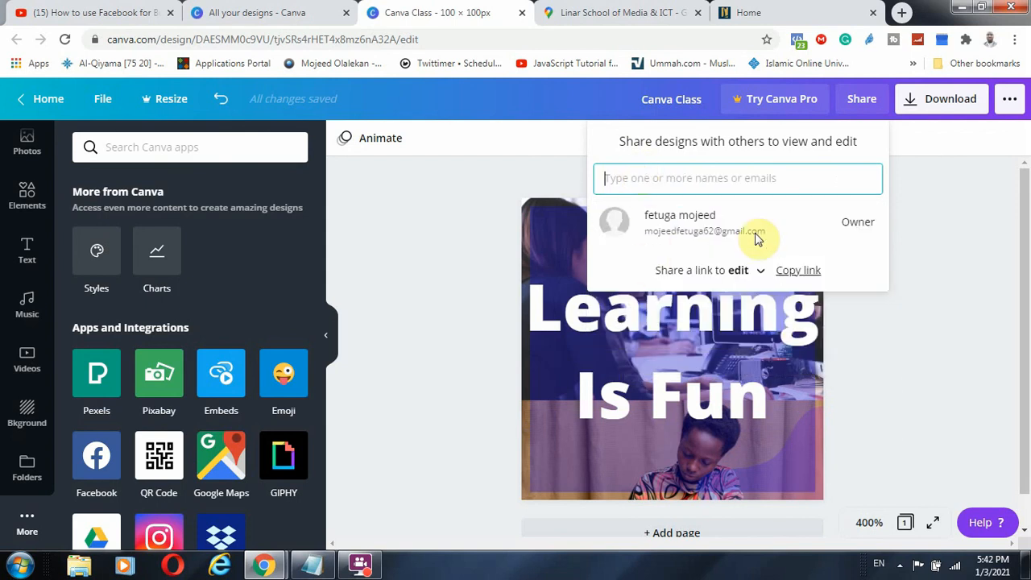
Type an invitee's e-mail in the Share field, clear it, and close the panel without inviting
left_click(918, 282)
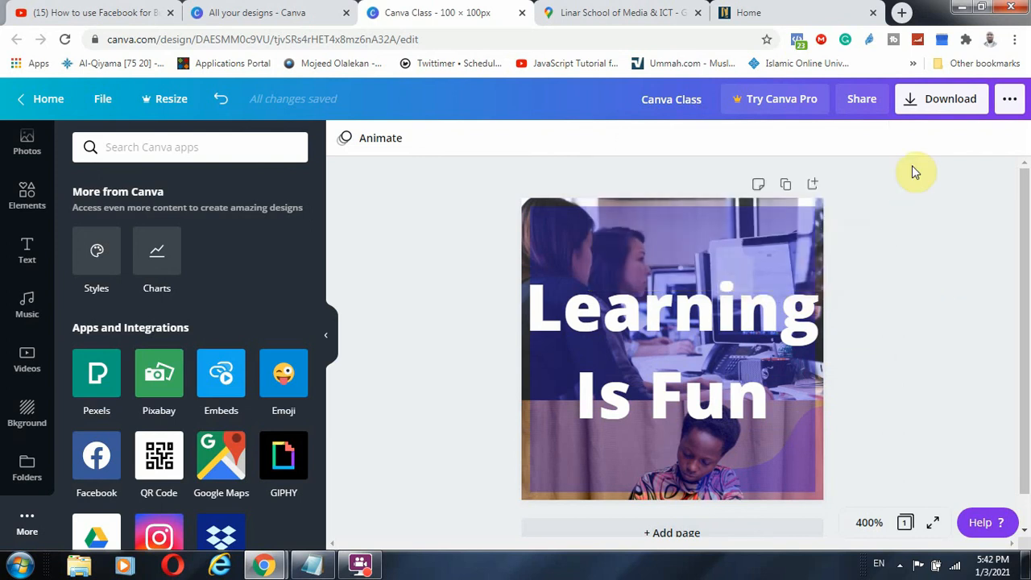
Browse the '…' publish menu's Share and 'You may also like' apps, then dismiss it
left_click(1010, 101)
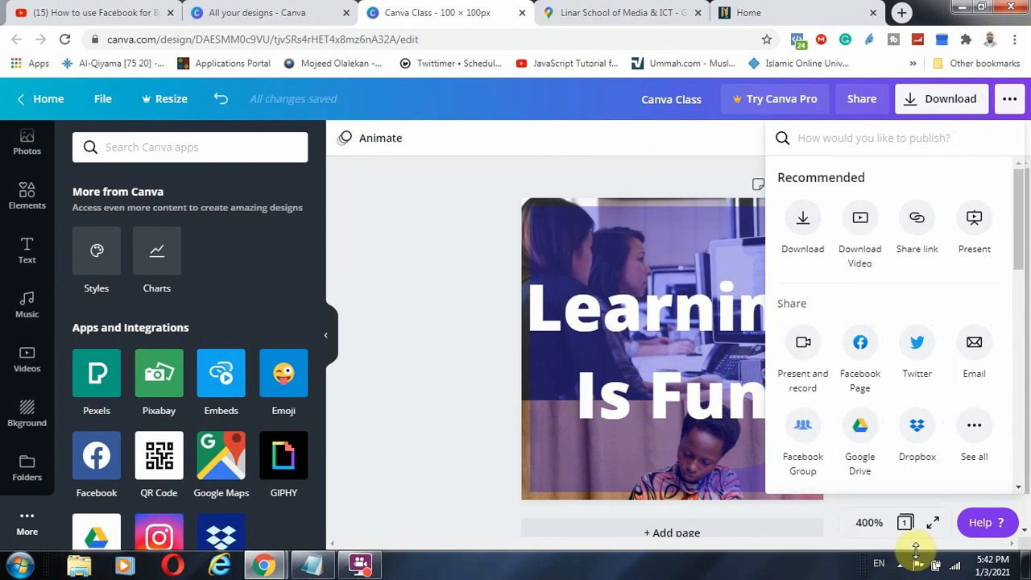
scroll(890, 407, "down", 1)
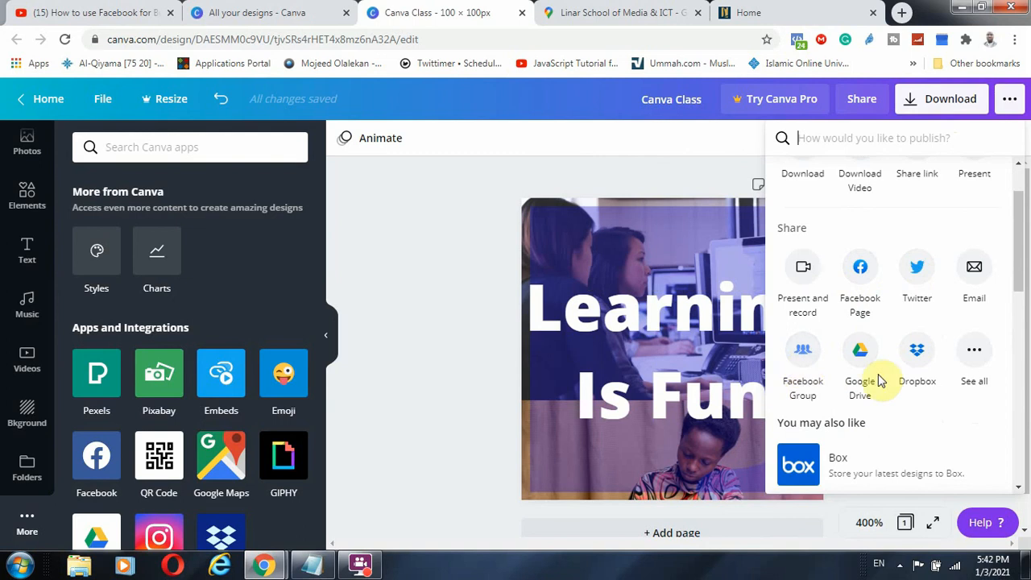
scroll(885, 382, "down", 3)
scroll(851, 368, "down", 4)
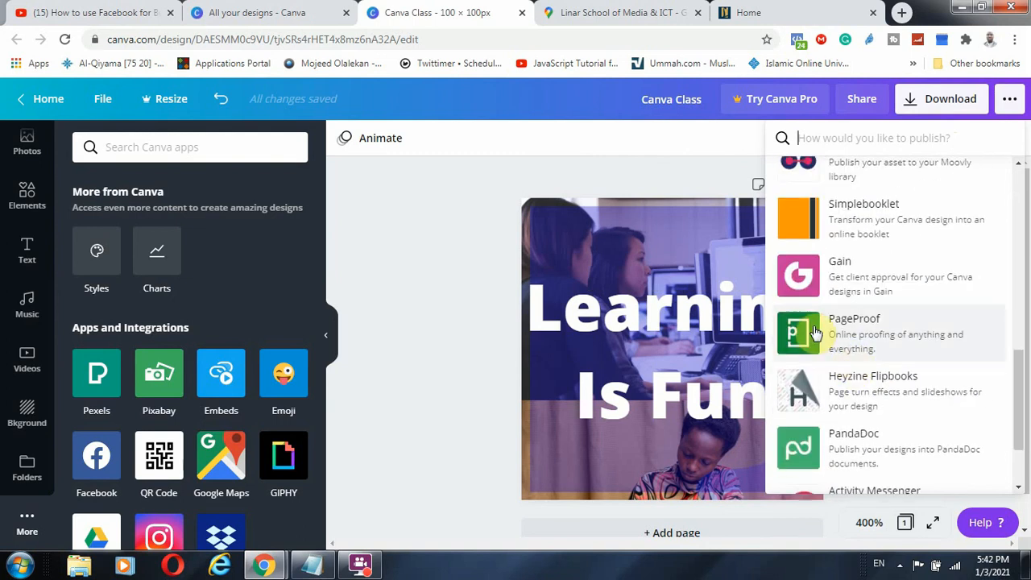
left_click(418, 310)
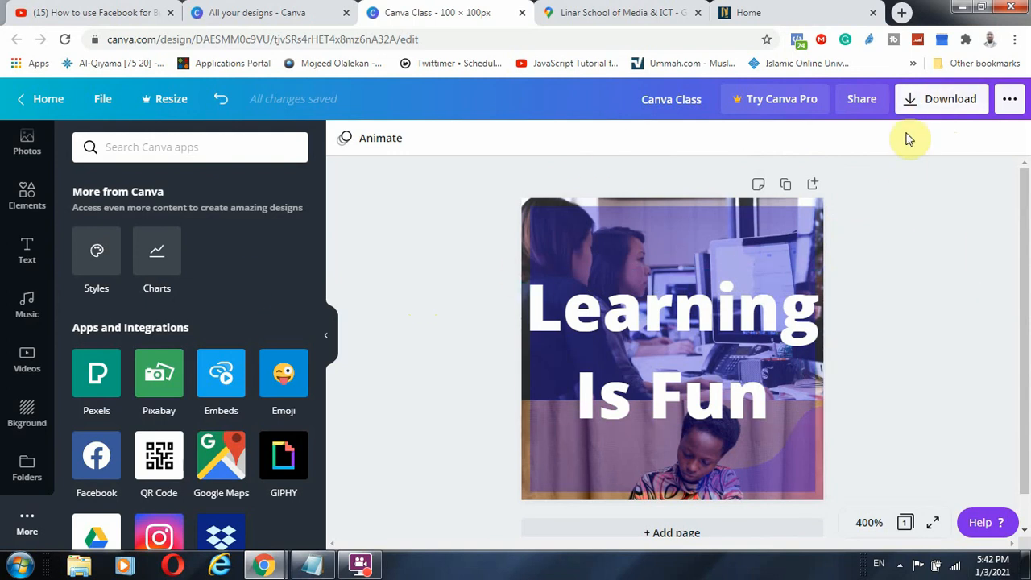
Download the design with PNG kept as the file type, producing Canva Class.png
left_click(944, 109)
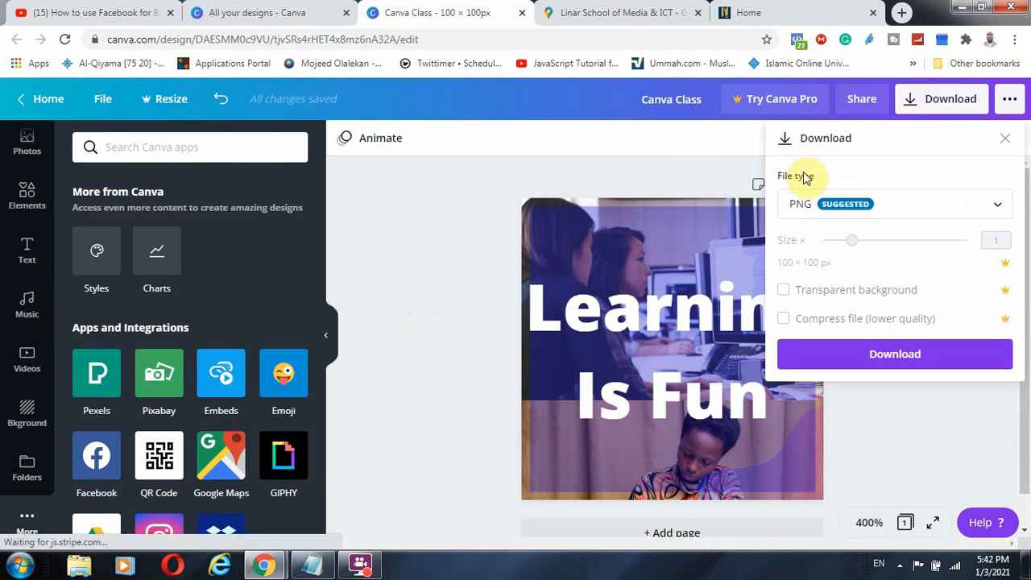
left_click(952, 217)
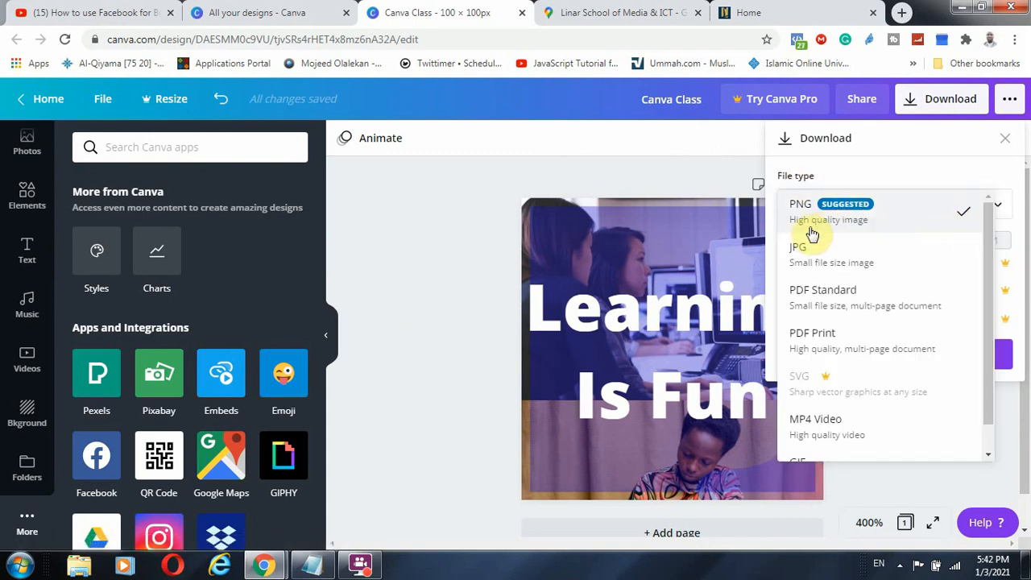
left_click(881, 180)
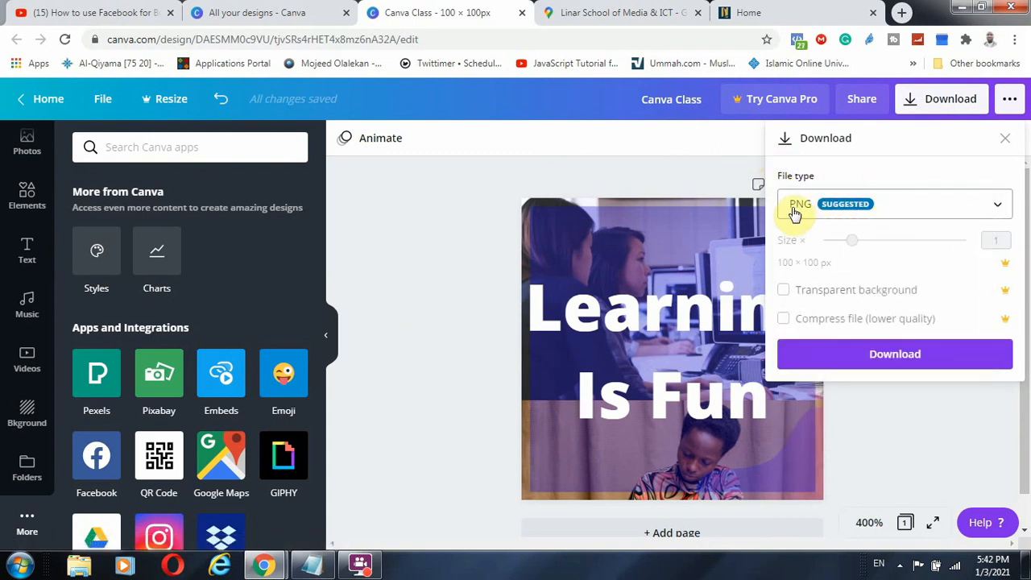
left_click(913, 201)
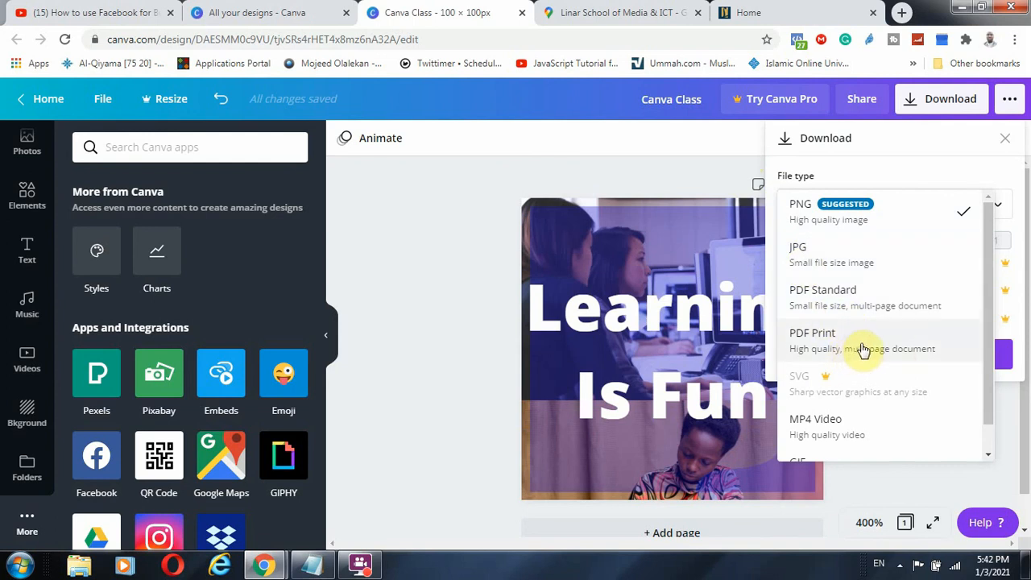
scroll(876, 403, "down", 1)
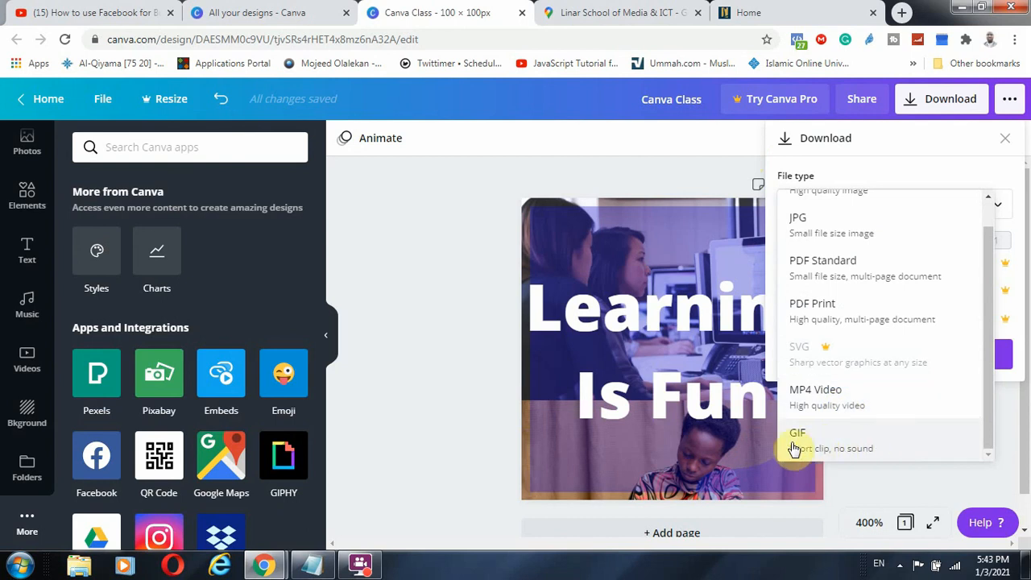
left_click(407, 353)
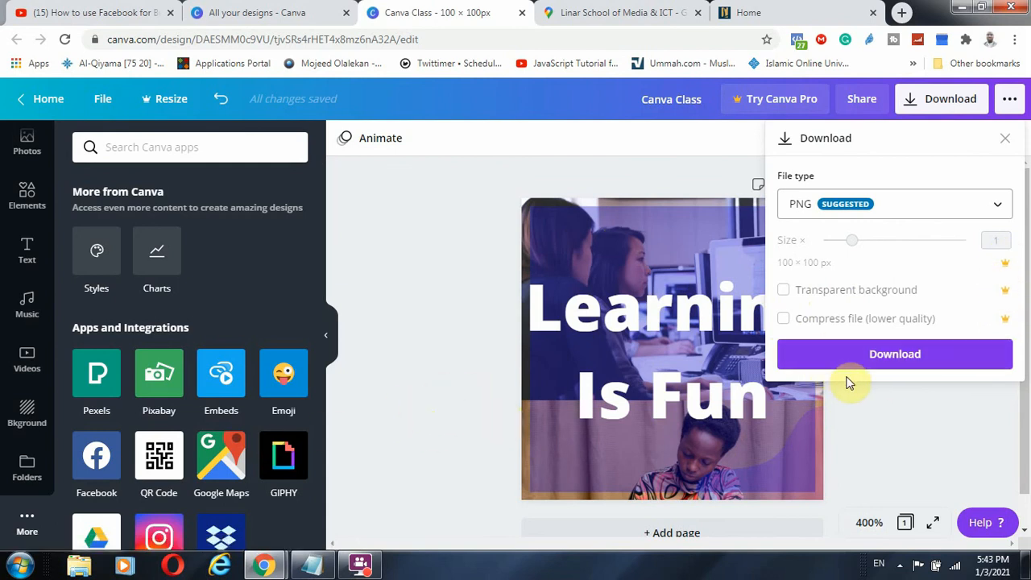
left_click(883, 357)
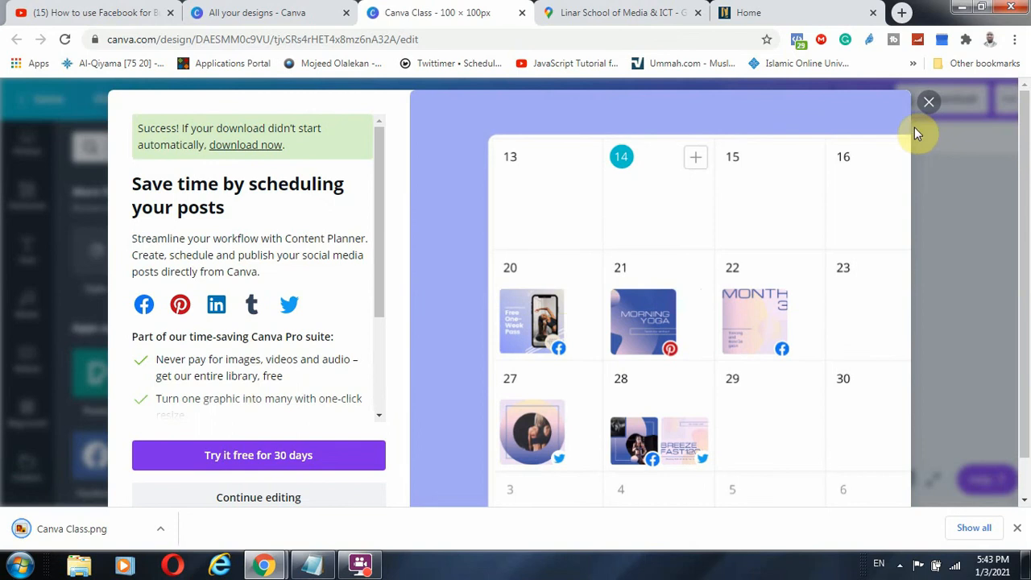
Dismiss the promo, view Canva Class.png maximized in Photo Viewer, then close it
left_click(928, 107)
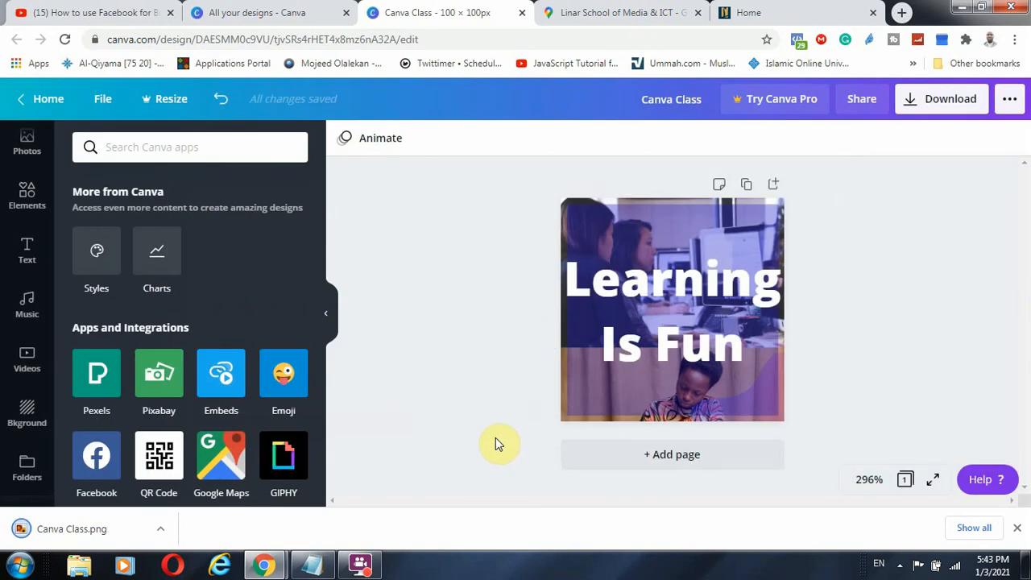
left_click(71, 529)
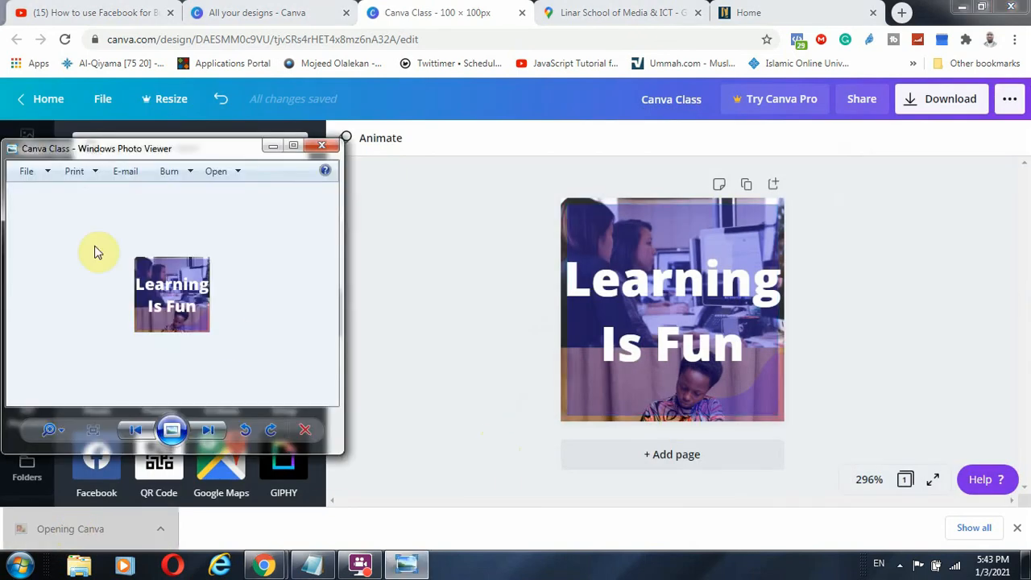
left_click(292, 146)
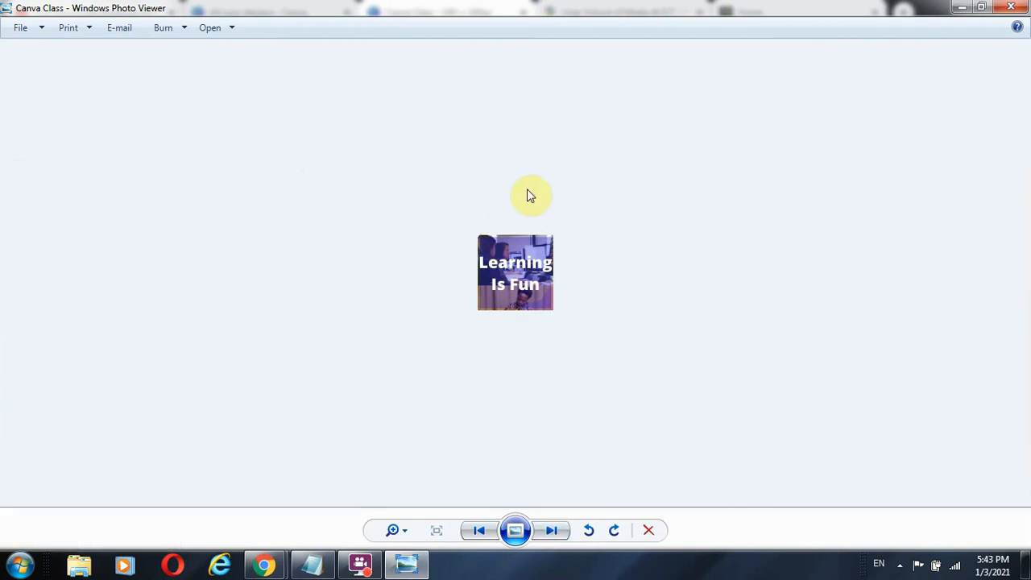
left_click(1001, 7)
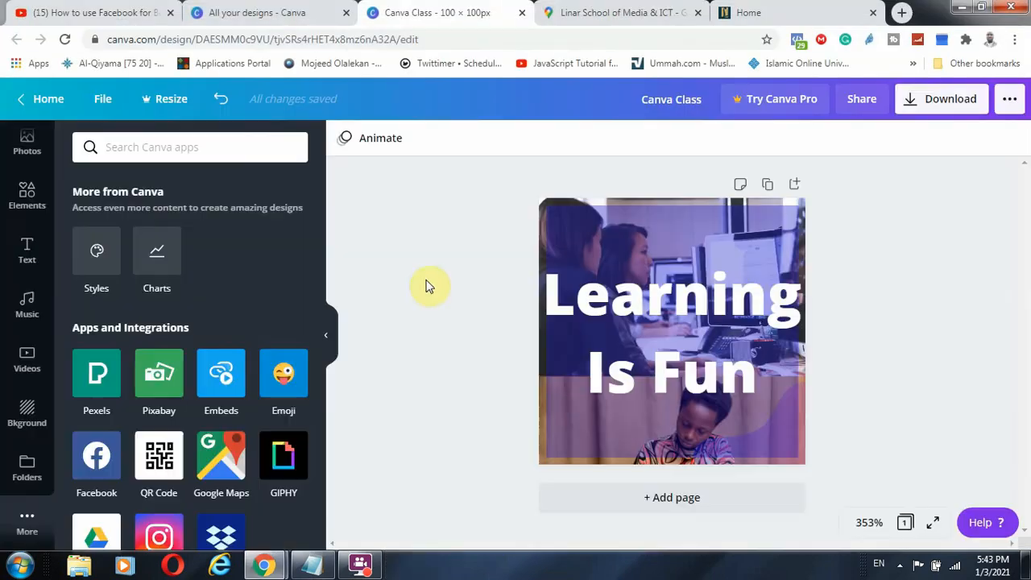
scroll(42, 266, "up", 3)
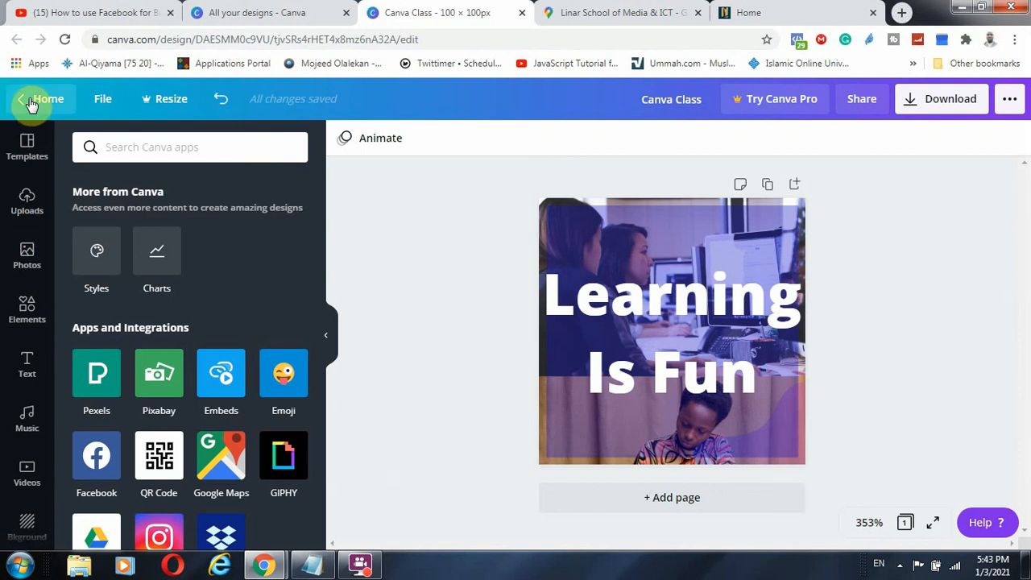
Find the PALLADIUM INNOVATIONS card under 'All your designs' and open its seven-page presentation
left_click(225, 10)
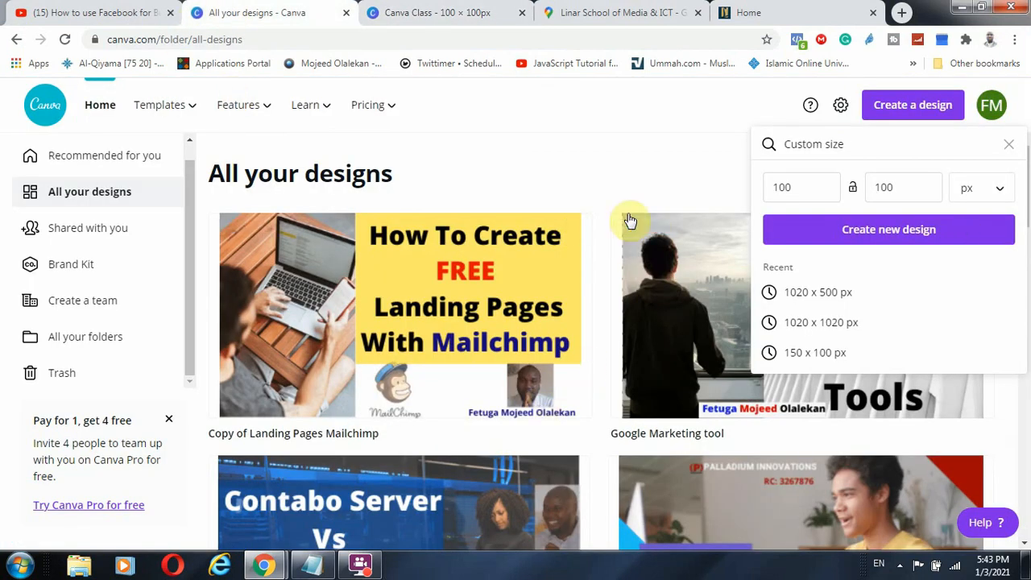
scroll(494, 343, "down", 1)
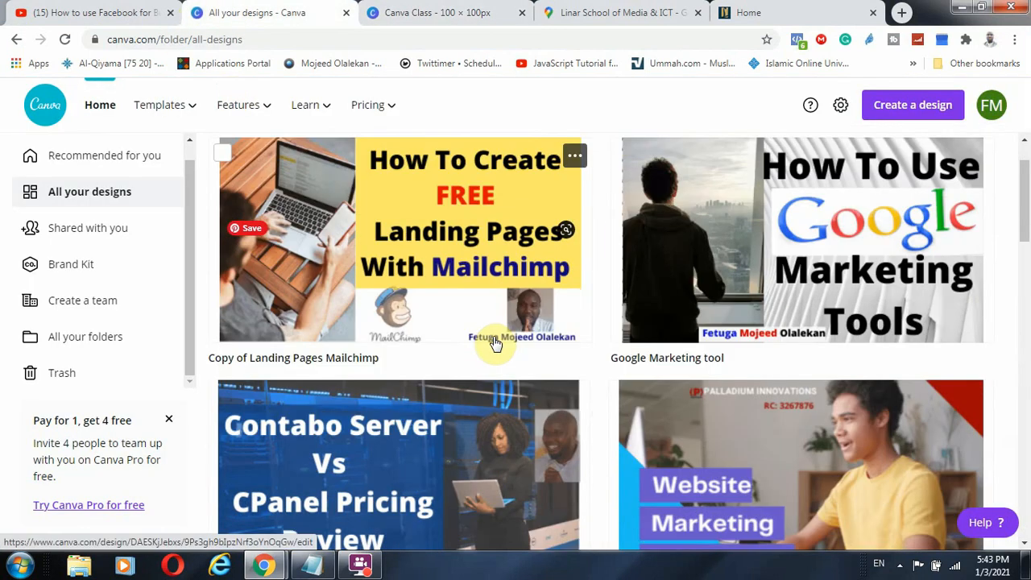
scroll(685, 355, "down", 1)
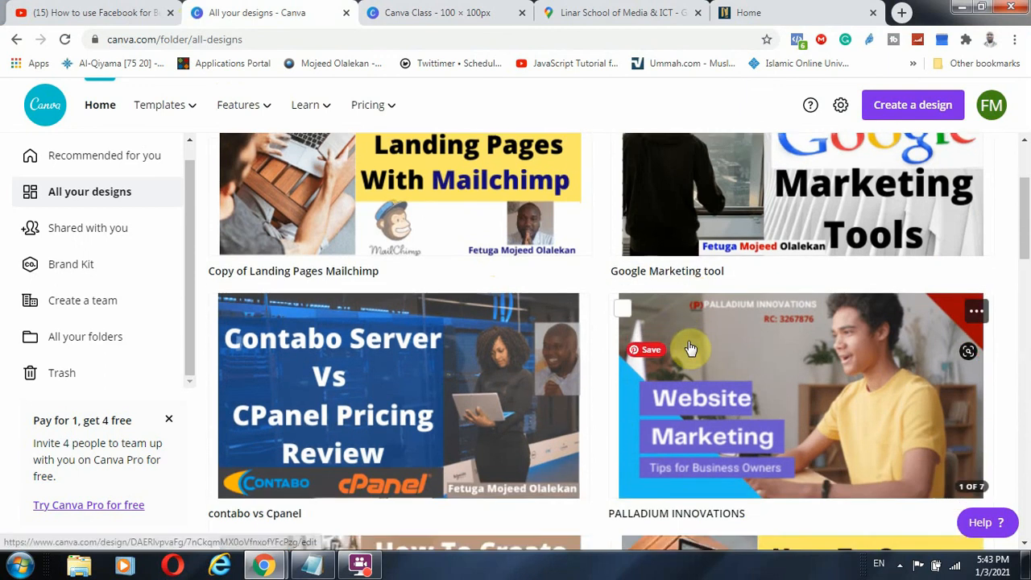
scroll(645, 350, "down", 2)
scroll(725, 337, "down", 2)
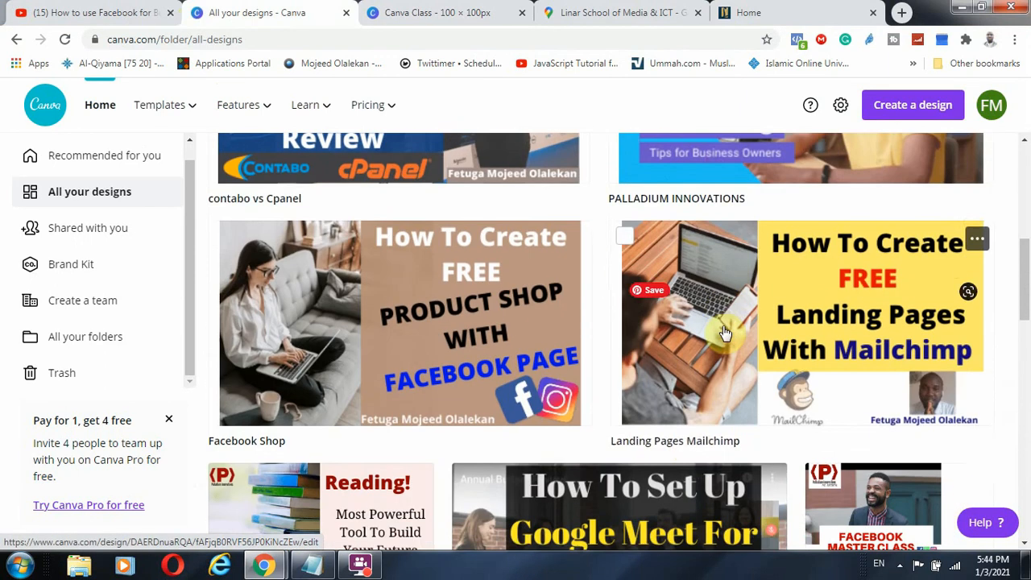
scroll(724, 332, "down", 4)
scroll(544, 348, "down", 2)
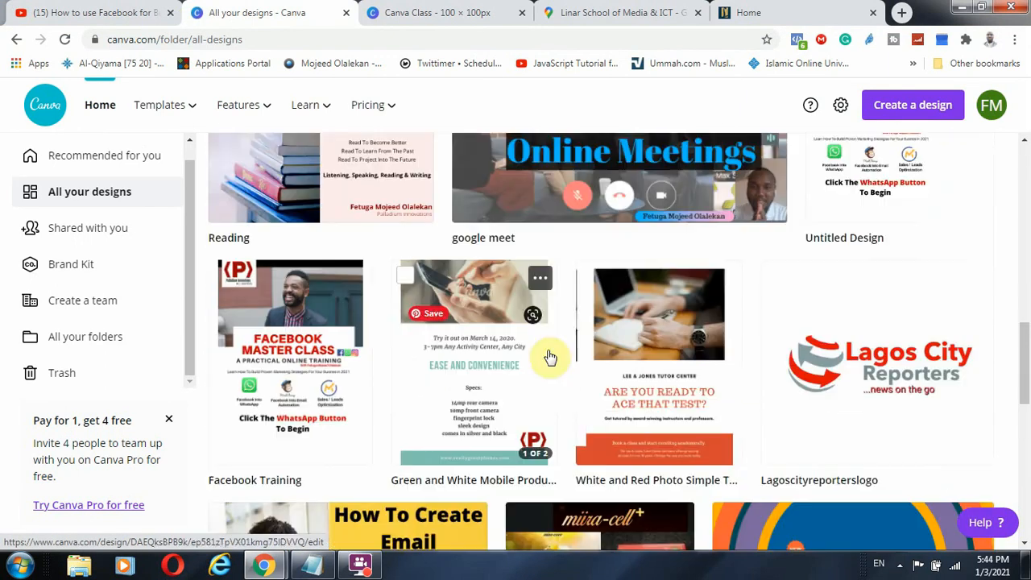
scroll(612, 367, "down", 1)
scroll(805, 373, "up", 6)
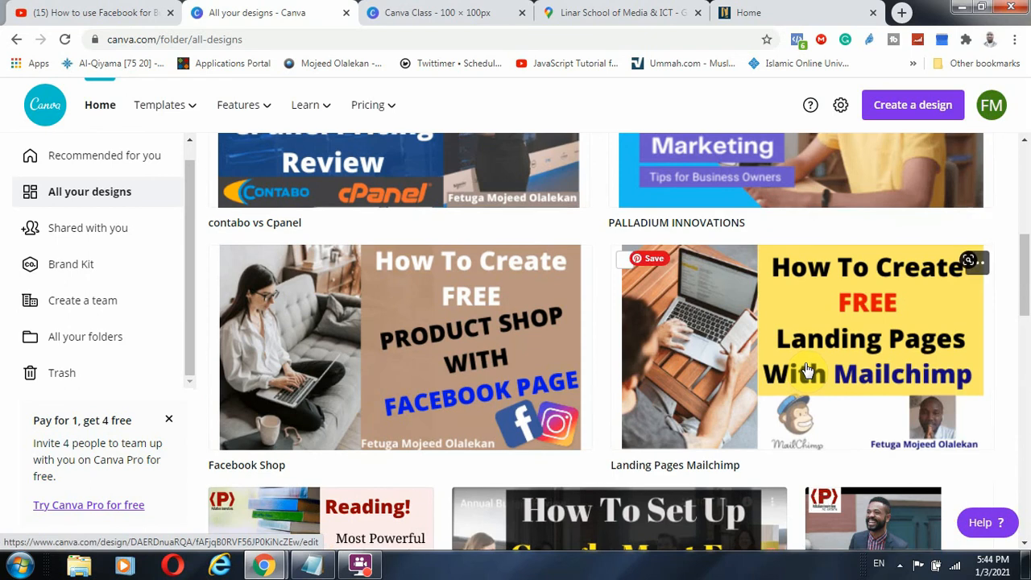
scroll(808, 371, "up", 5)
left_click(821, 456)
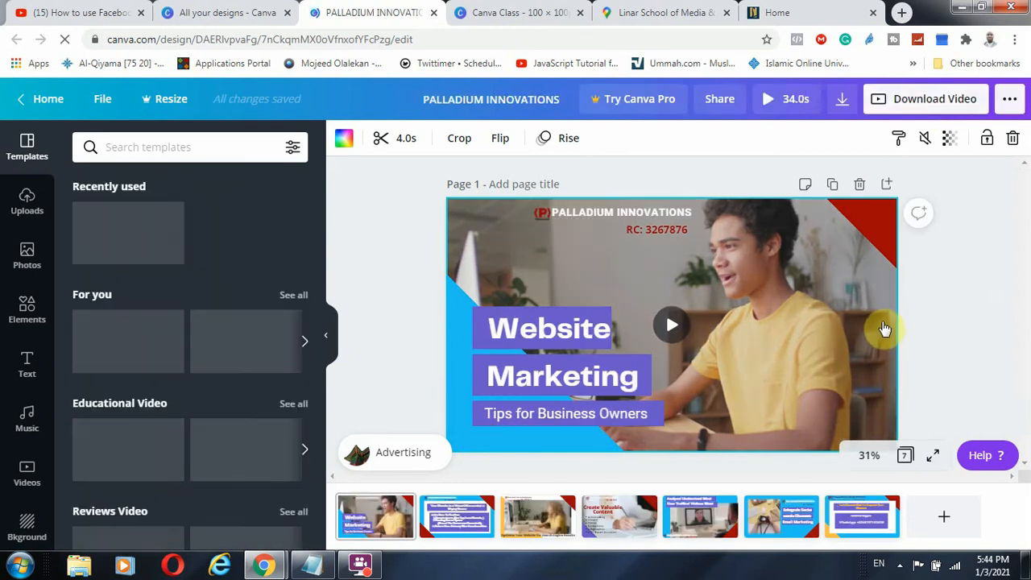
left_click(672, 326)
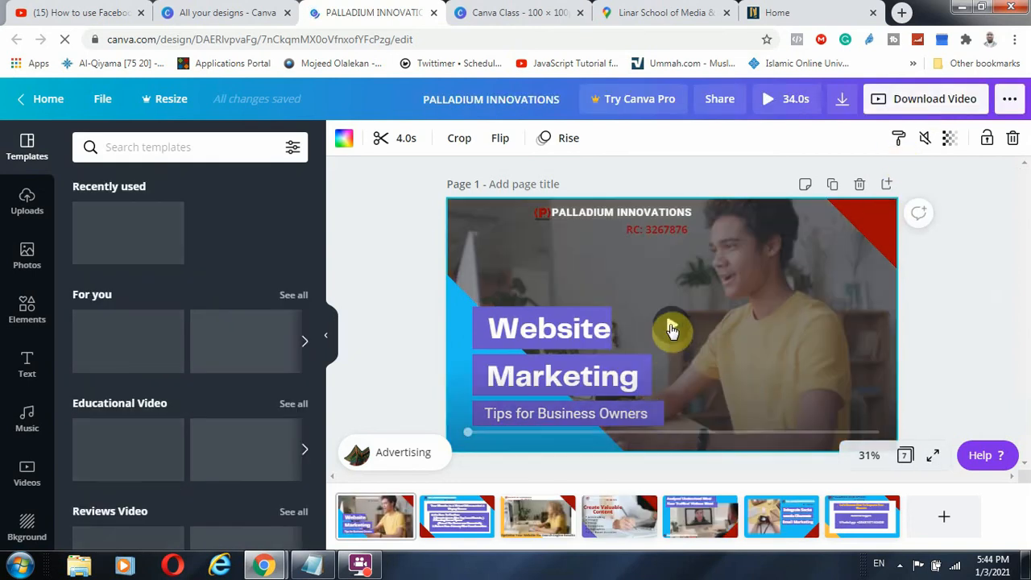
left_click(671, 328)
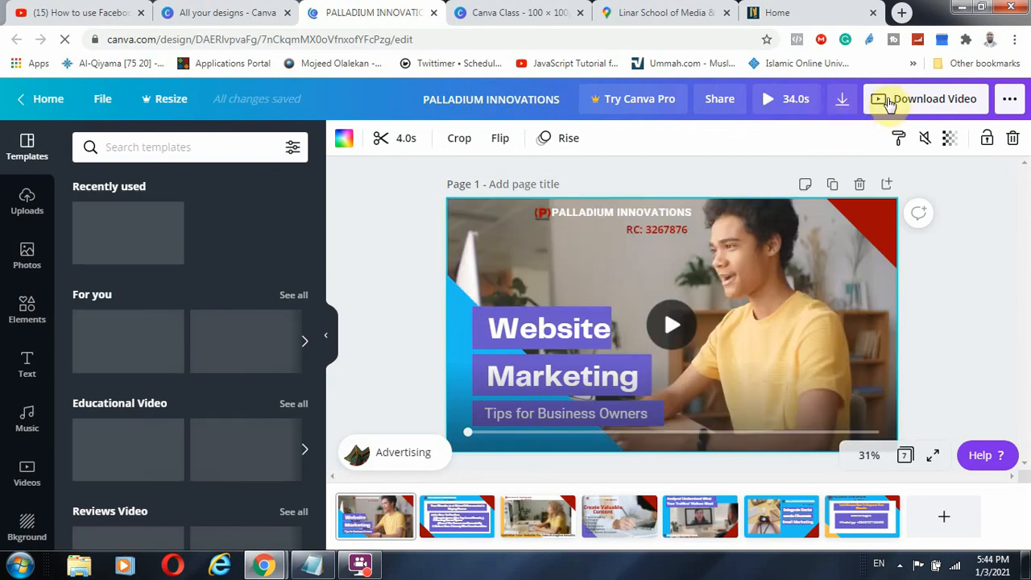
left_click(812, 404)
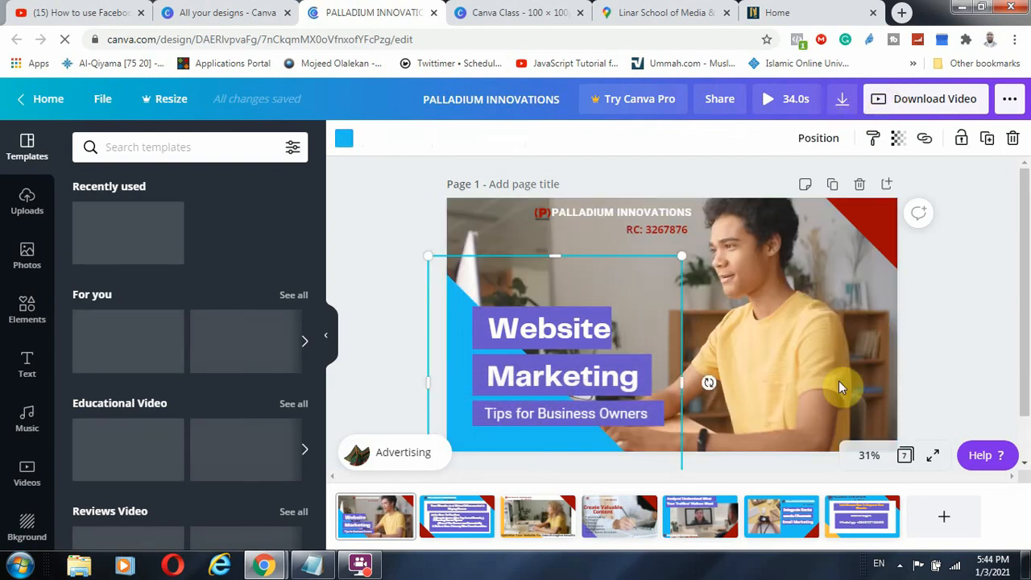
left_click(792, 161)
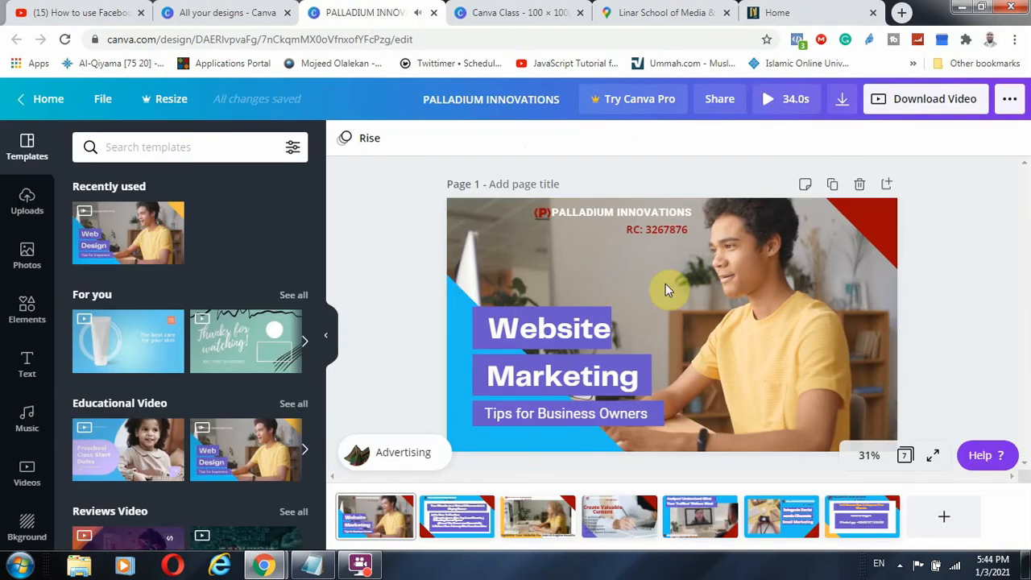